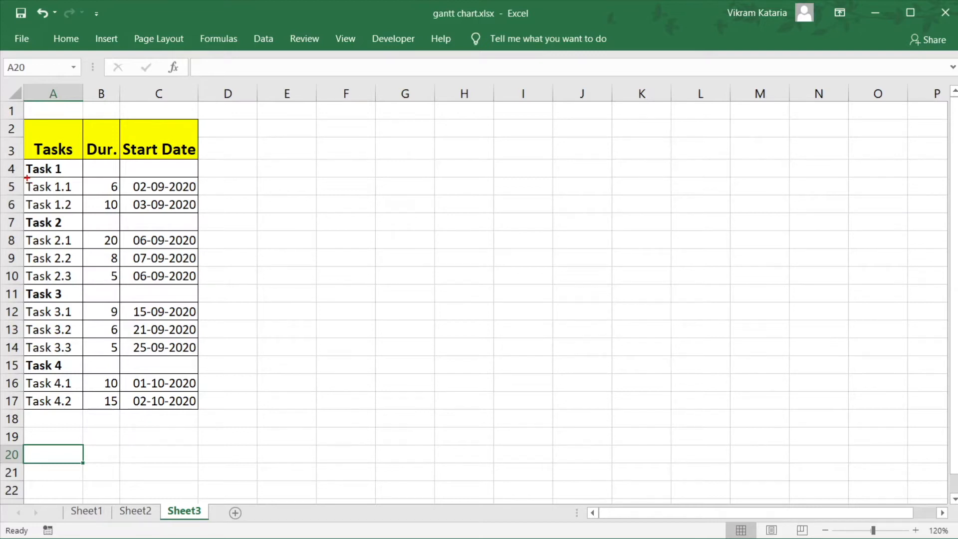
mouse_move(27, 178)
left_mouse_down()
mouse_move(28, 209)
mouse_move(80, 216)
left_mouse_up()
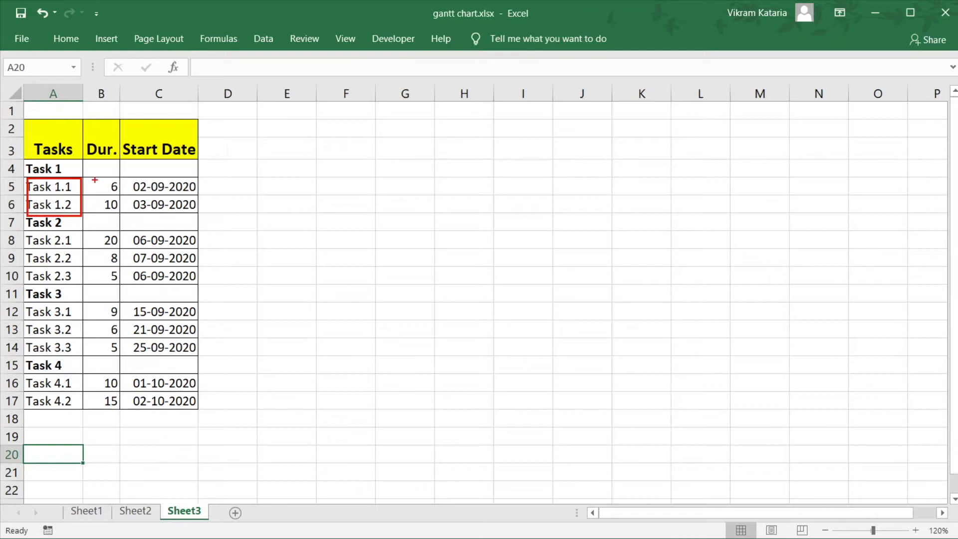
mouse_move(93, 180)
left_mouse_down()
mouse_move(93, 213)
mouse_move(125, 221)
left_mouse_up()
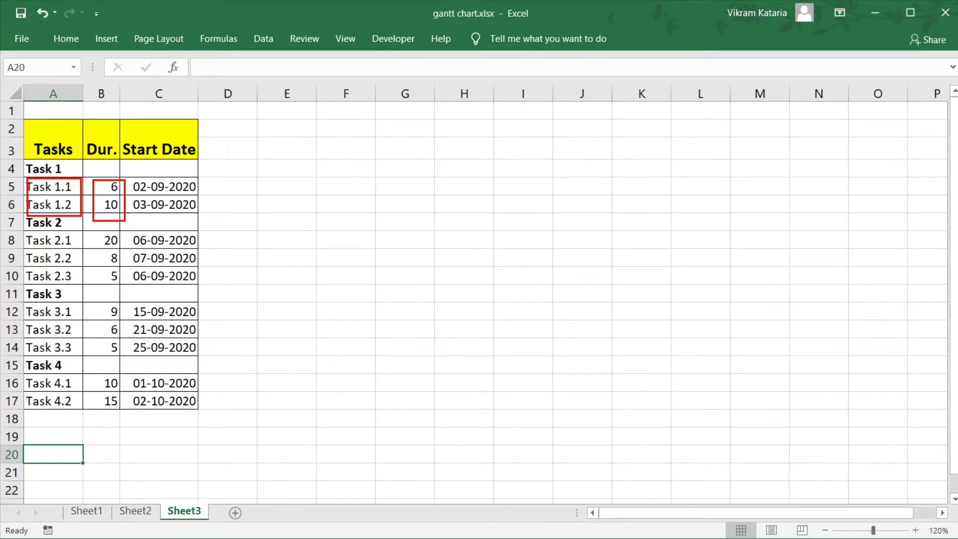
mouse_move(133, 181)
left_mouse_down()
mouse_move(145, 212)
mouse_move(204, 220)
left_mouse_up()
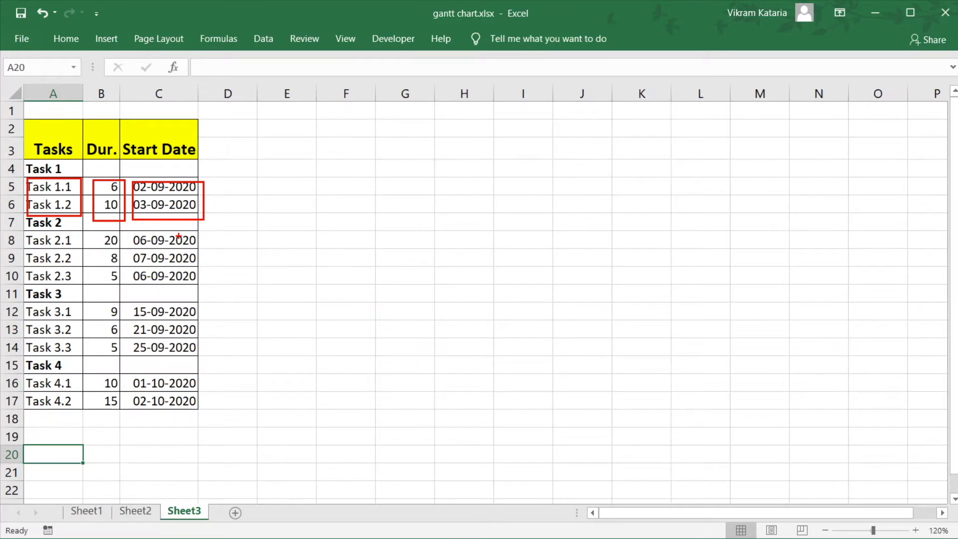
key("Escape")
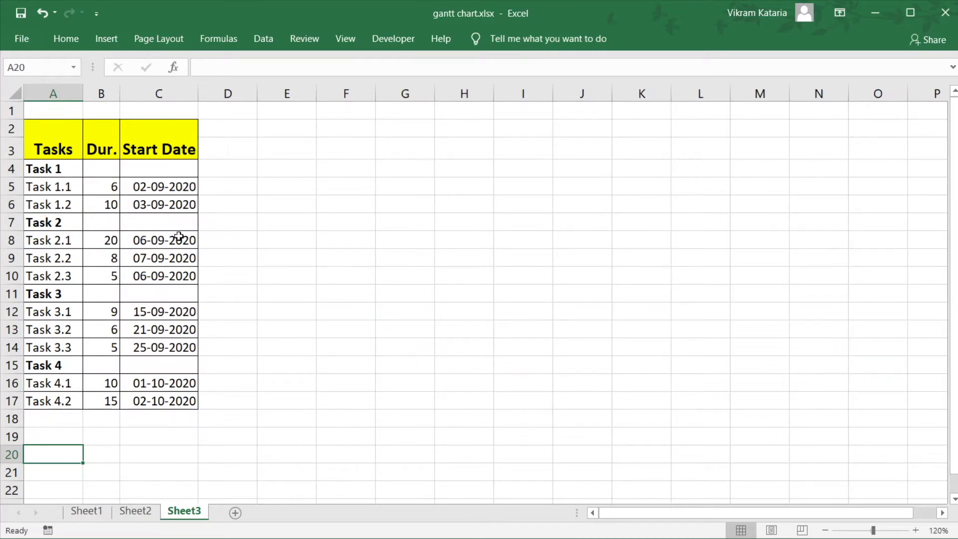
Copy the Start Date header into D2, change it to "End Date", and widen column D to fit it.
left_click(182, 145)
left_click_drag(199, 159, 248, 164)
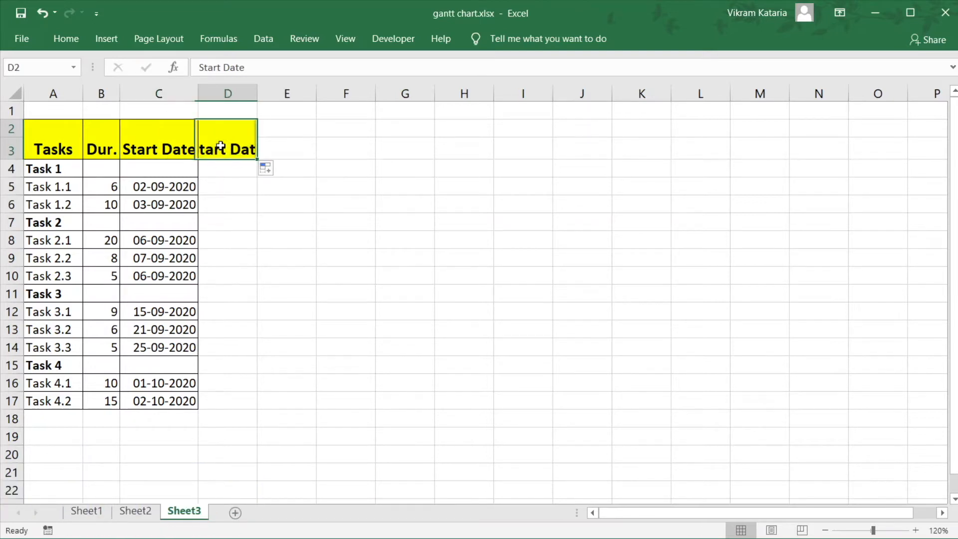
left_click_drag(223, 68, 184, 67)
type("E")
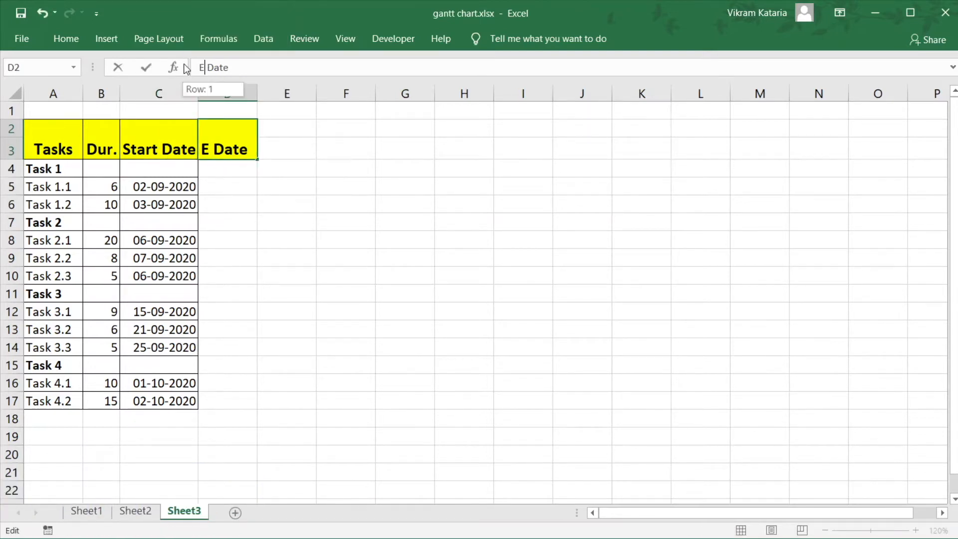
type("nd")
key("Return")
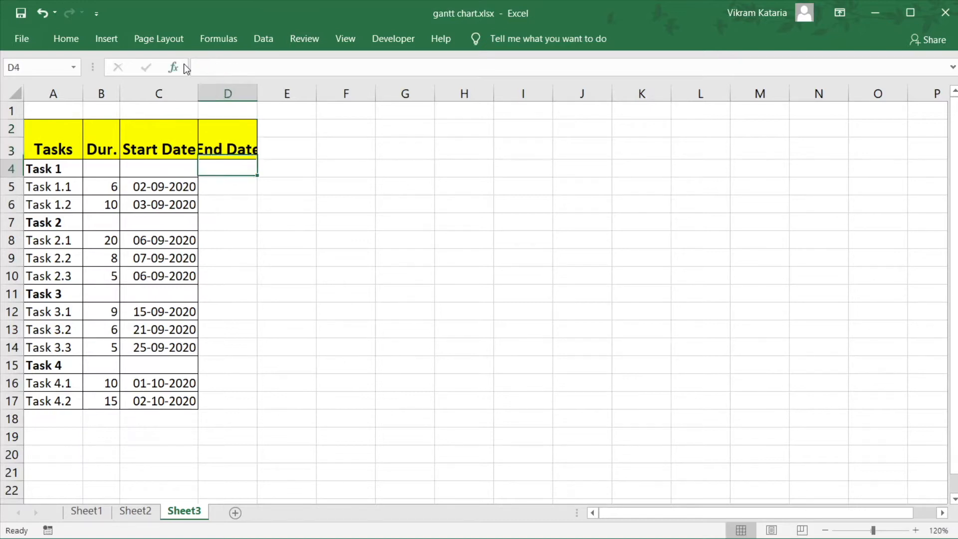
left_click_drag(262, 96, 271, 96)
left_click(345, 222)
Calculate the Task 1.1 end date in D5 with the formula =C5+B5.
left_click(232, 194)
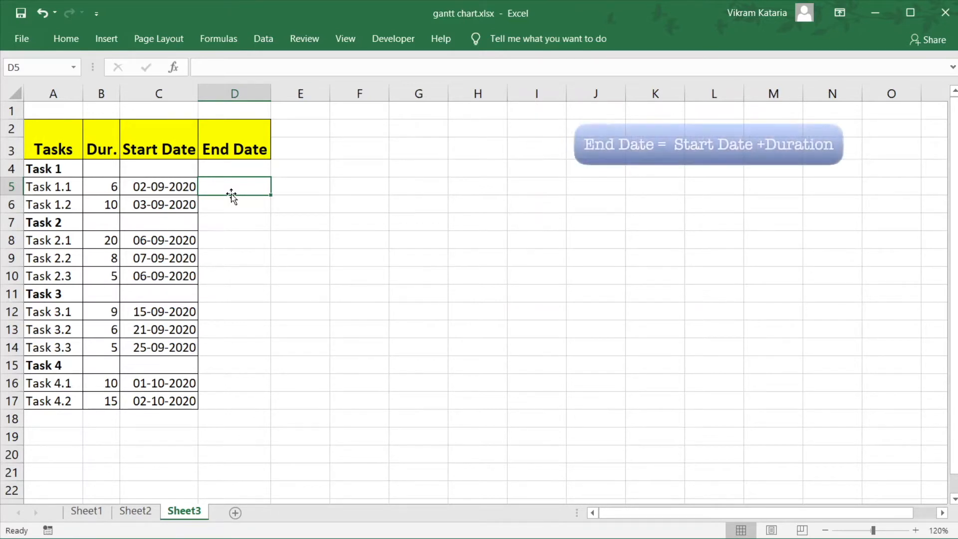
type("=")
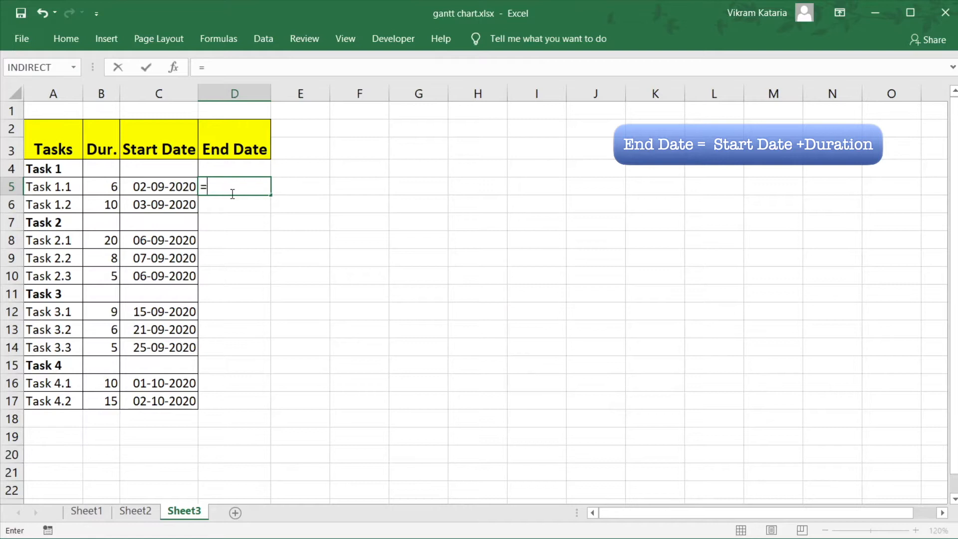
left_click(171, 188)
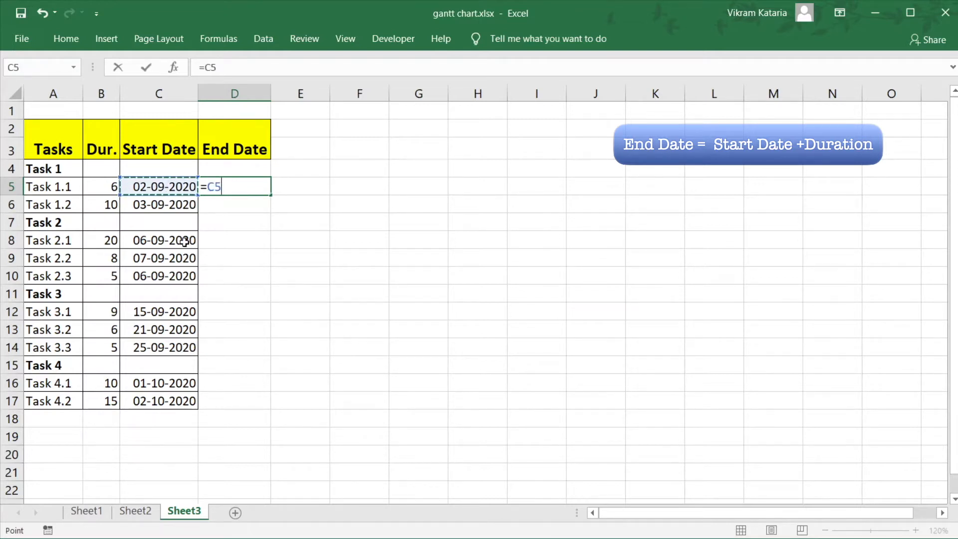
type("+")
left_click(108, 187)
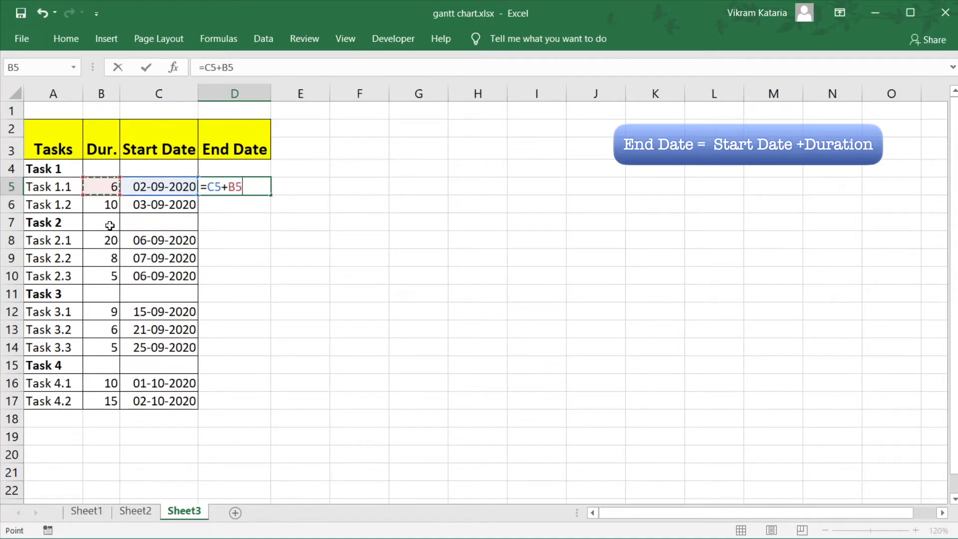
key("Return")
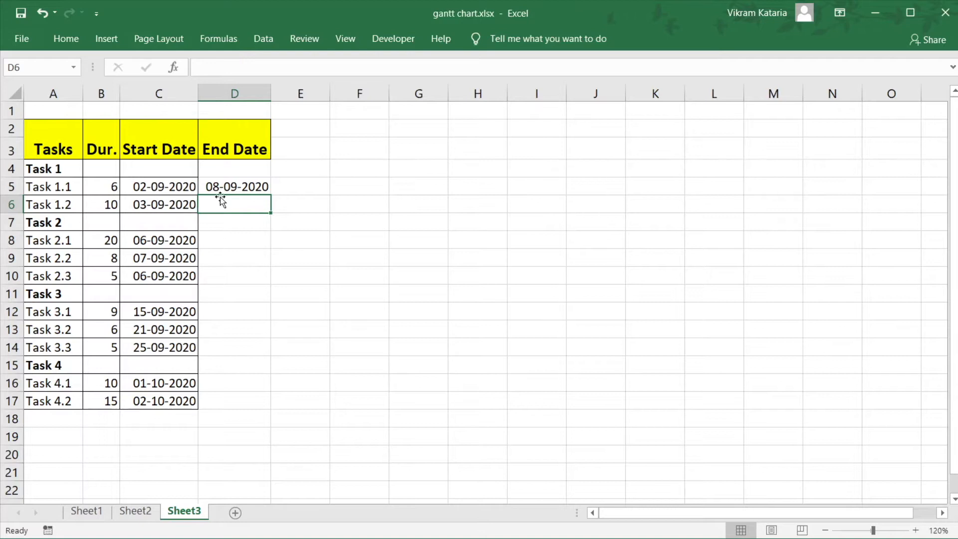
Change the end date formula in D5 to =C5+B5-1.
left_click(235, 188)
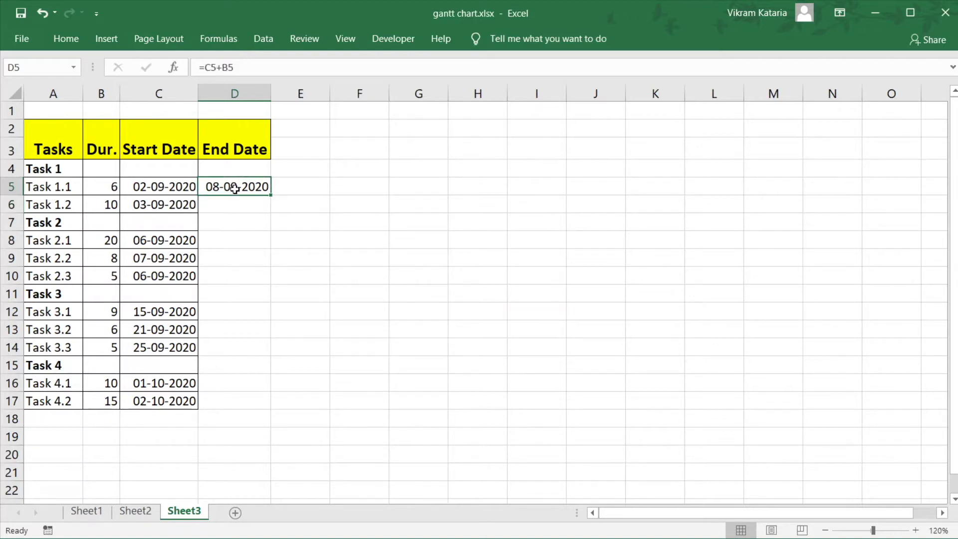
left_click(252, 67)
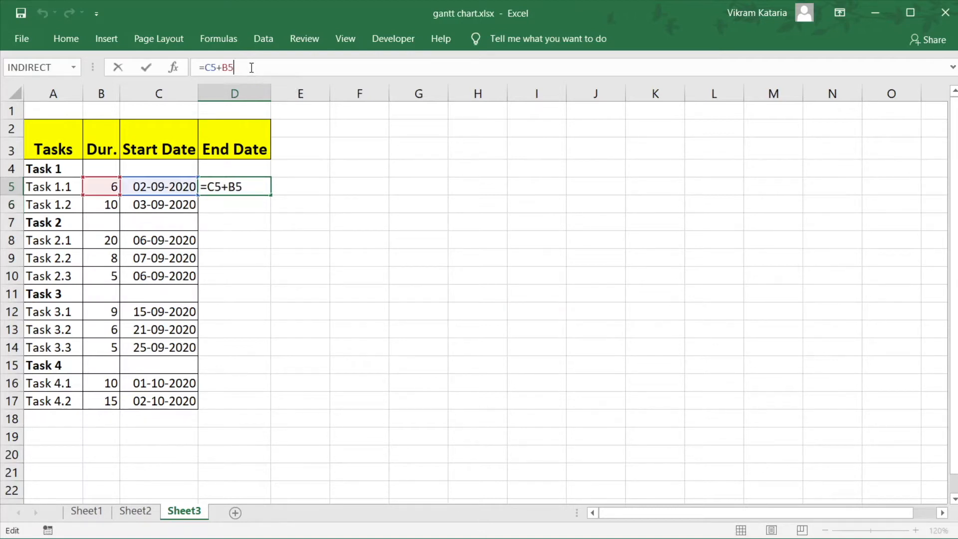
type("-1")
key("Return")
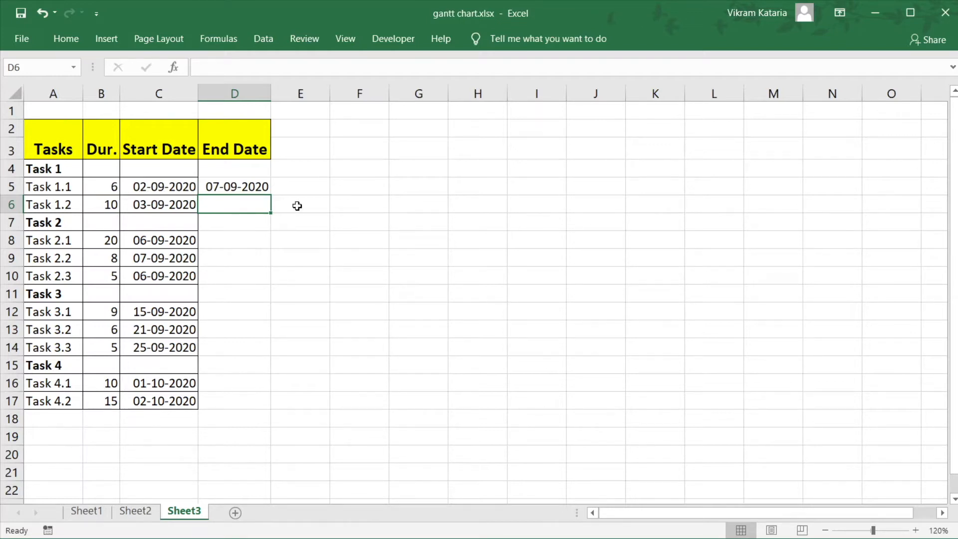
Fill the end date formula from D5 down through D17.
left_click(252, 186)
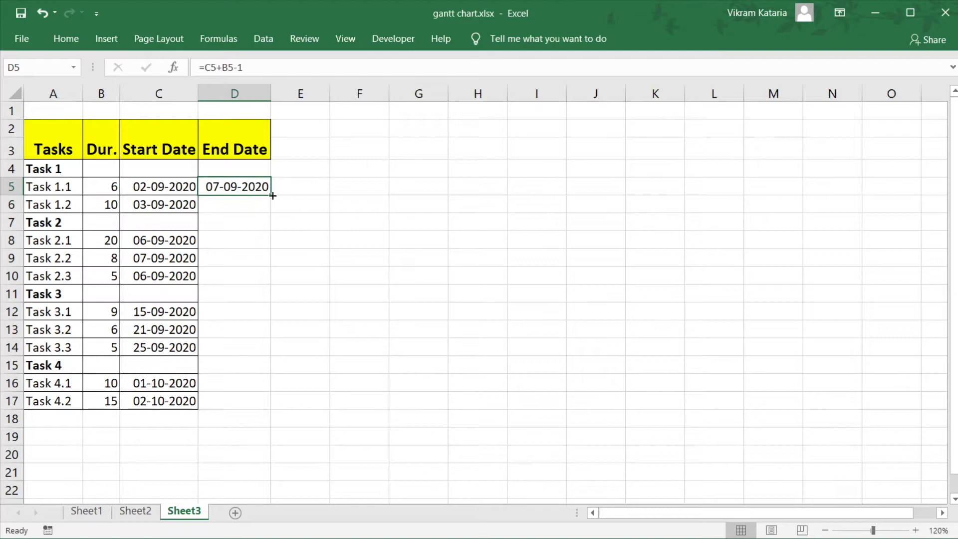
left_click_drag(274, 196, 273, 415)
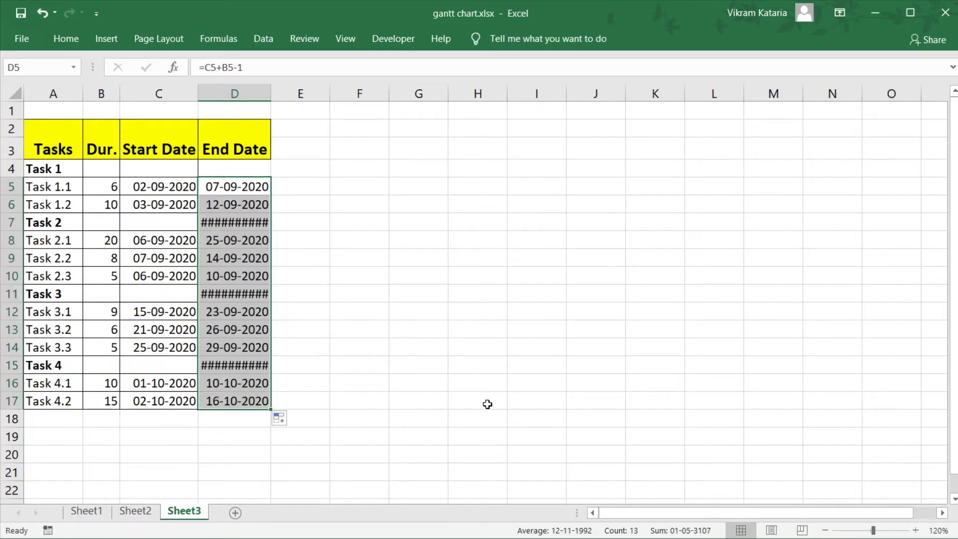
left_click(444, 389)
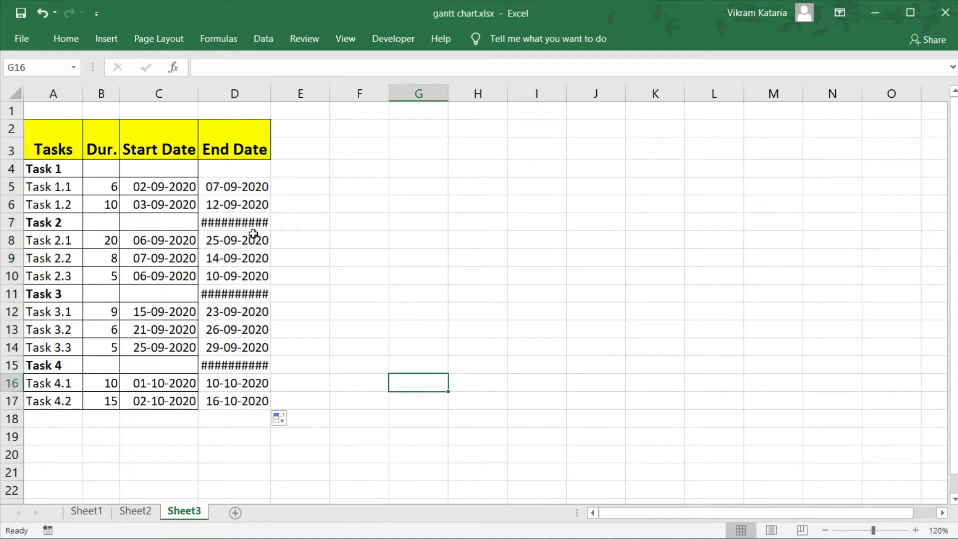
Clear the end date formulas in the Task 2, Task 3 and Task 4 heading rows (D7, D11 and D15).
left_click(253, 224)
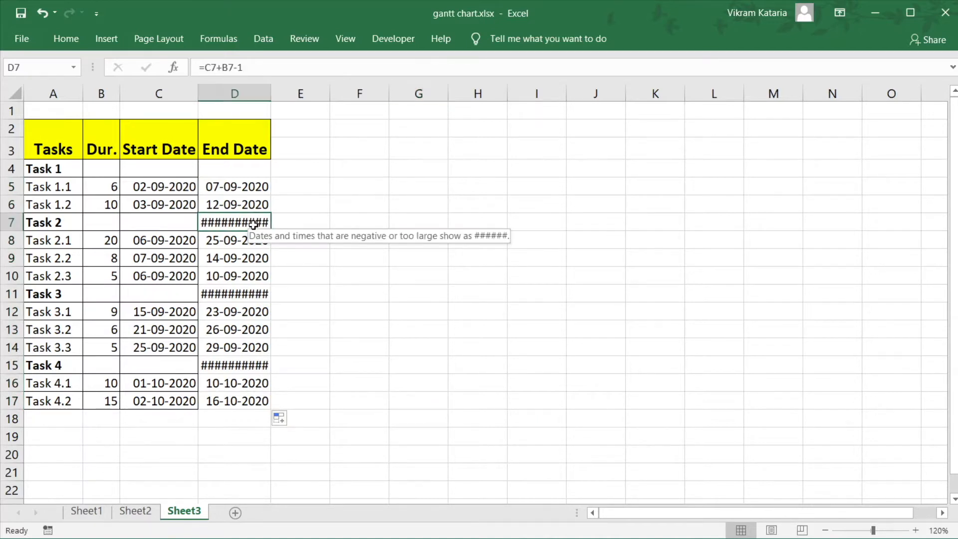
key("Delete")
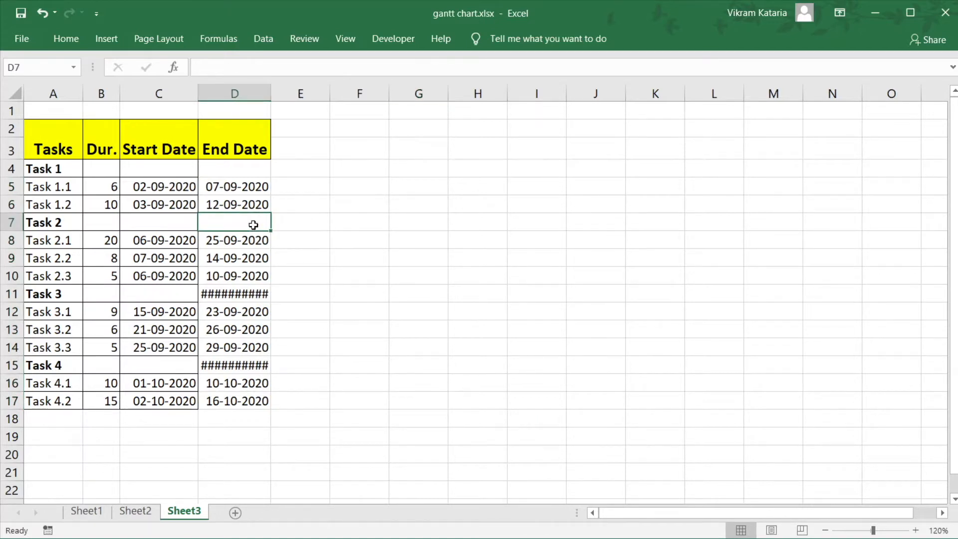
left_click(256, 298)
key("Delete")
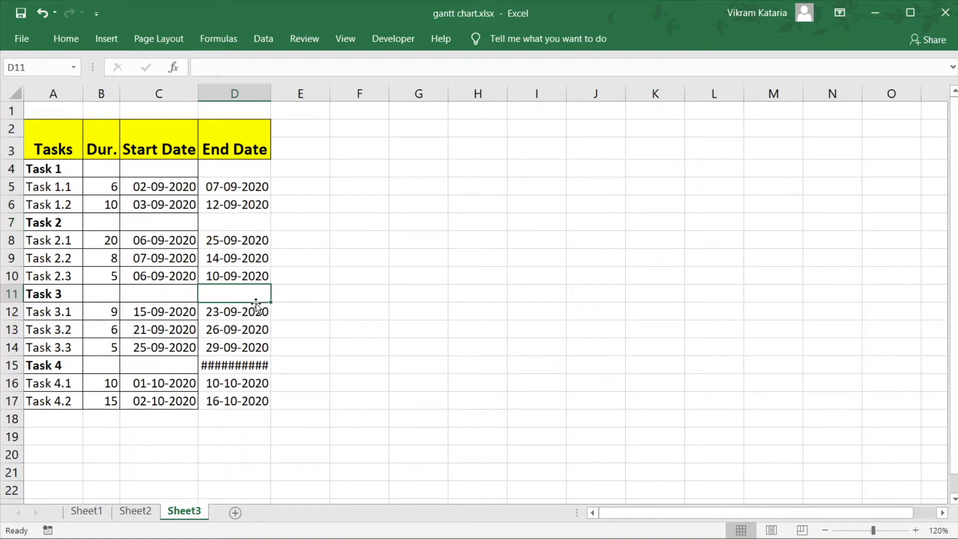
left_click(256, 367)
key("Delete")
left_click(340, 389)
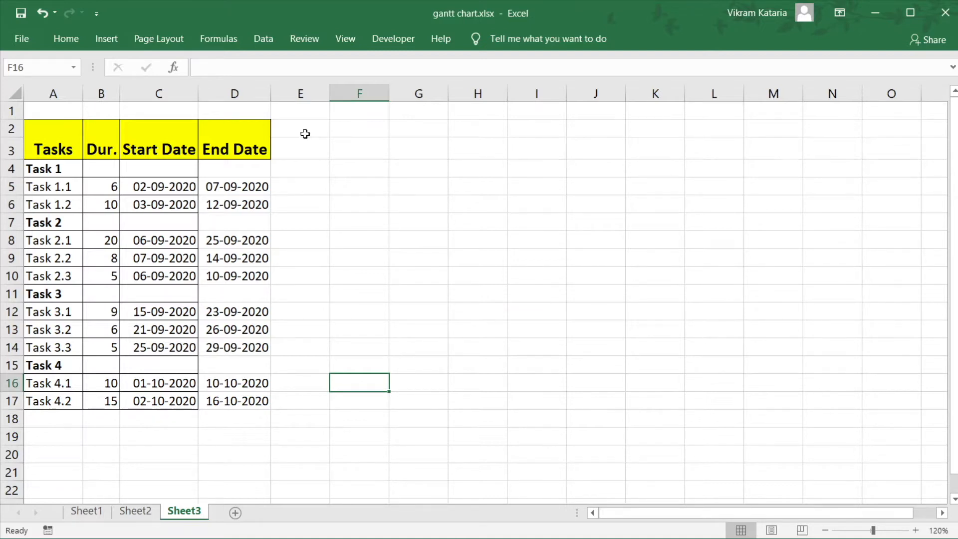
Enter the date 01/09/2020 in cell E3 as the first date of the timeline.
key("ctrl+z")
left_click(302, 153)
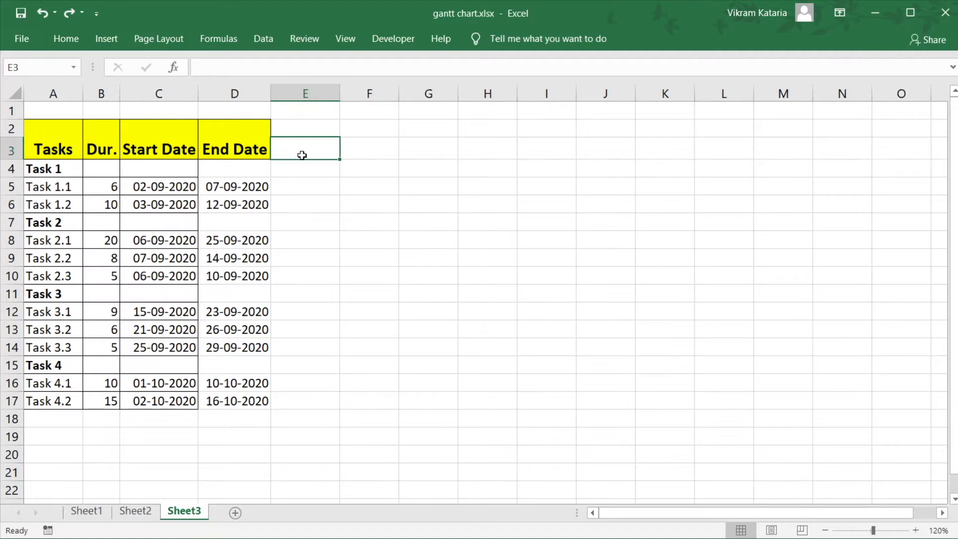
type("01")
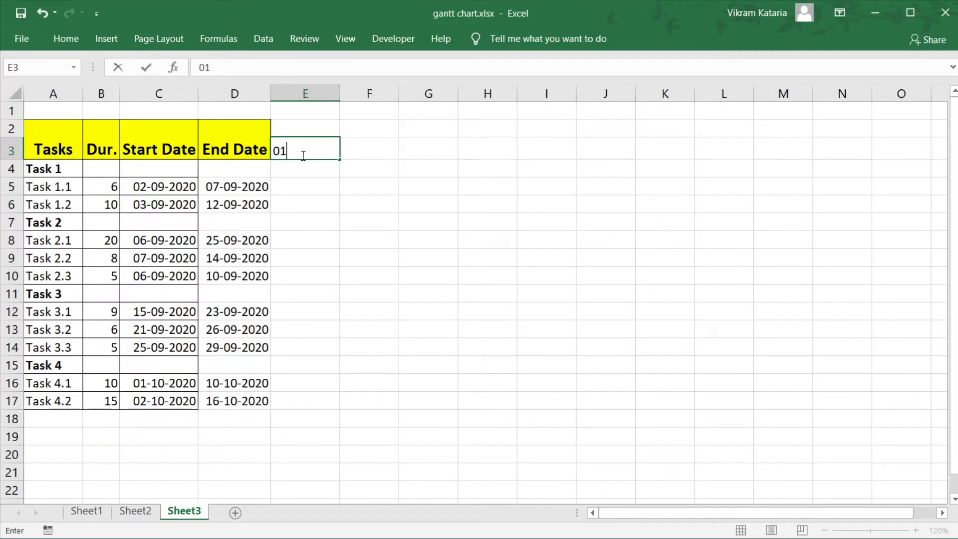
type("/09/2020")
key("Return")
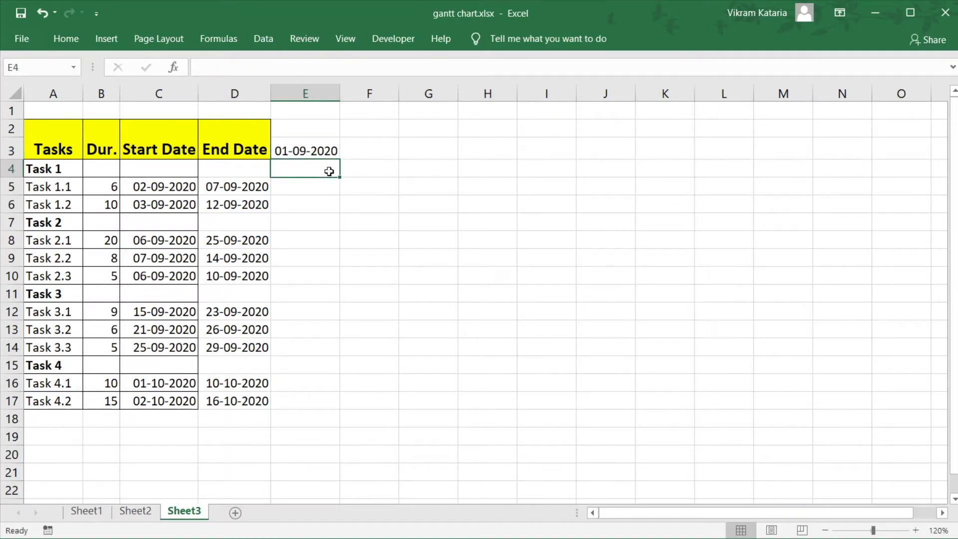
Apply the custom number format dd to the date in E3.
left_click(308, 152)
right_click(309, 152)
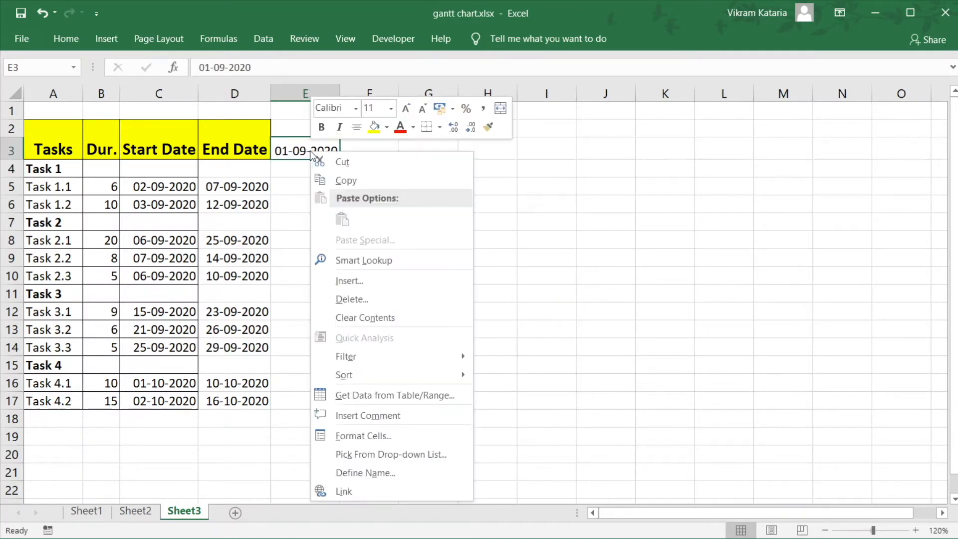
left_click(388, 436)
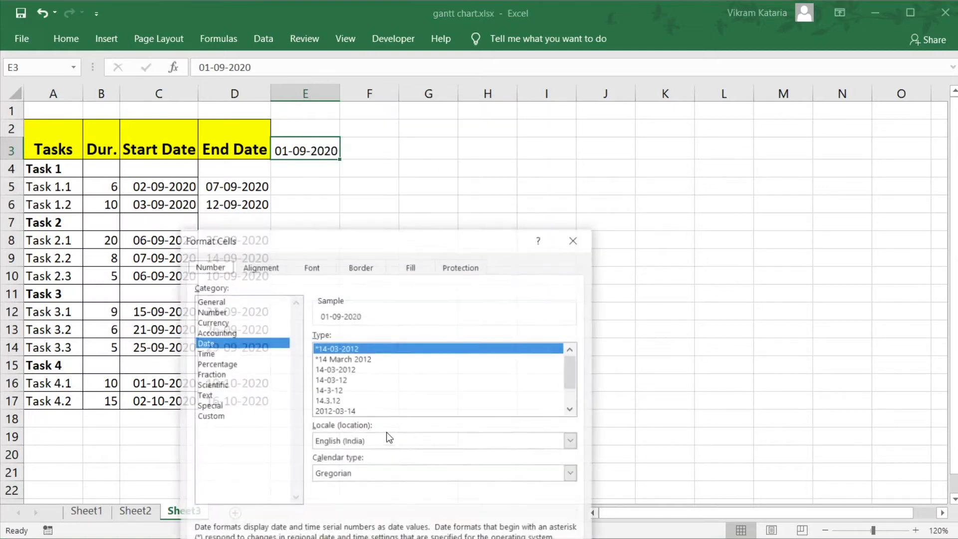
left_click(203, 417)
left_click_drag(325, 350, 408, 356)
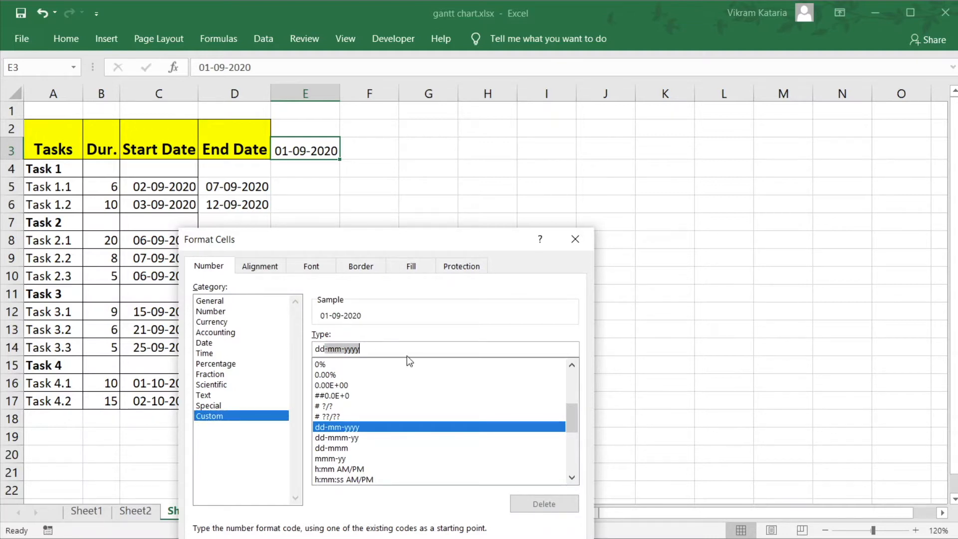
key("BackSpace")
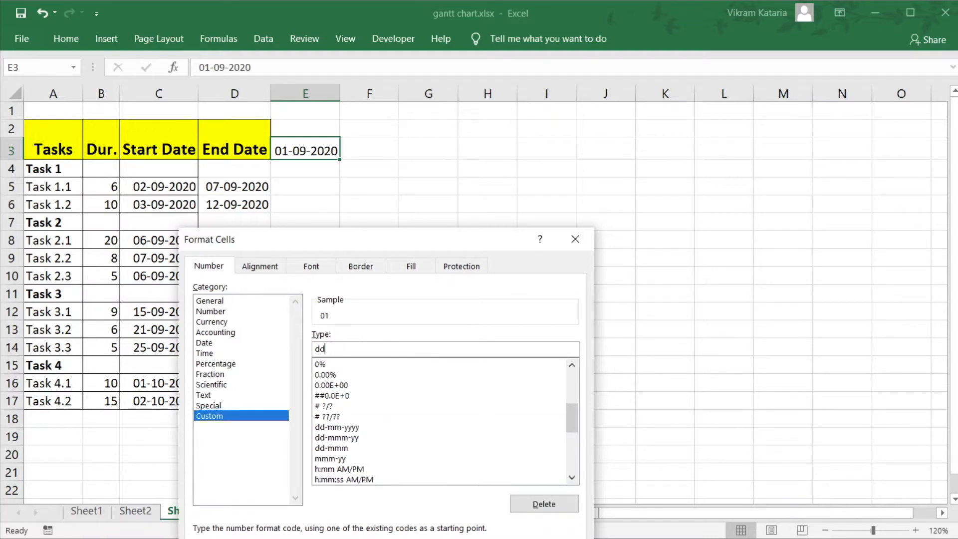
key("Return")
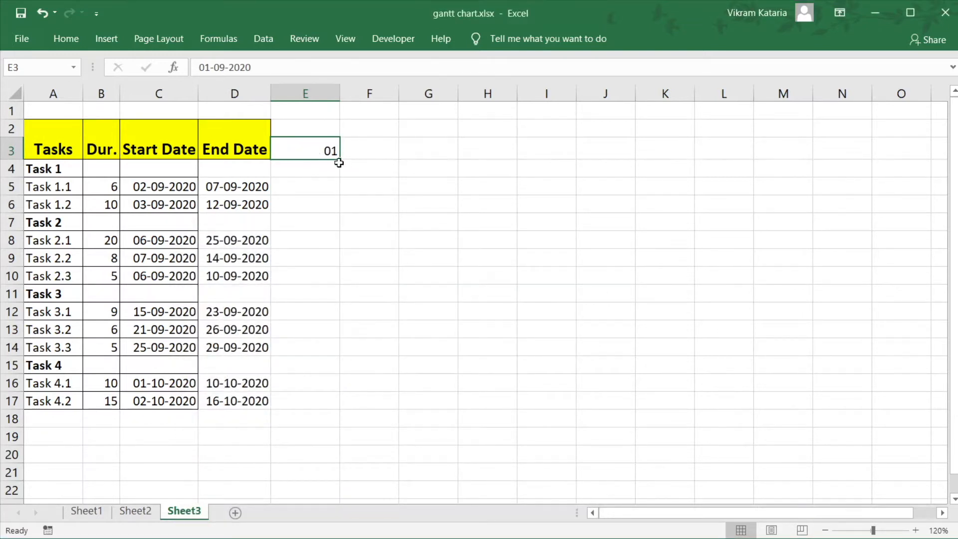
Extend the day series from E3 across row 3 through K3.
left_click_drag(340, 159, 693, 159)
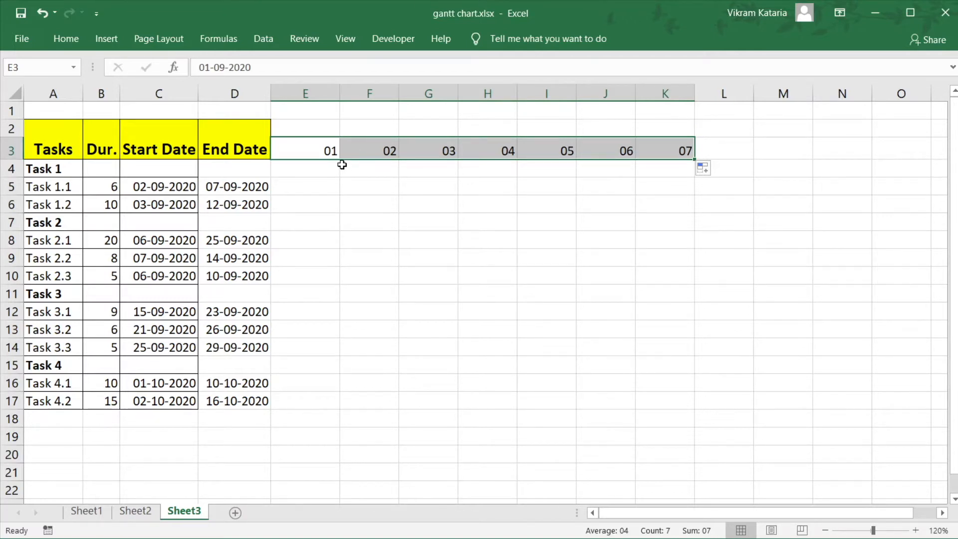
left_click(336, 128)
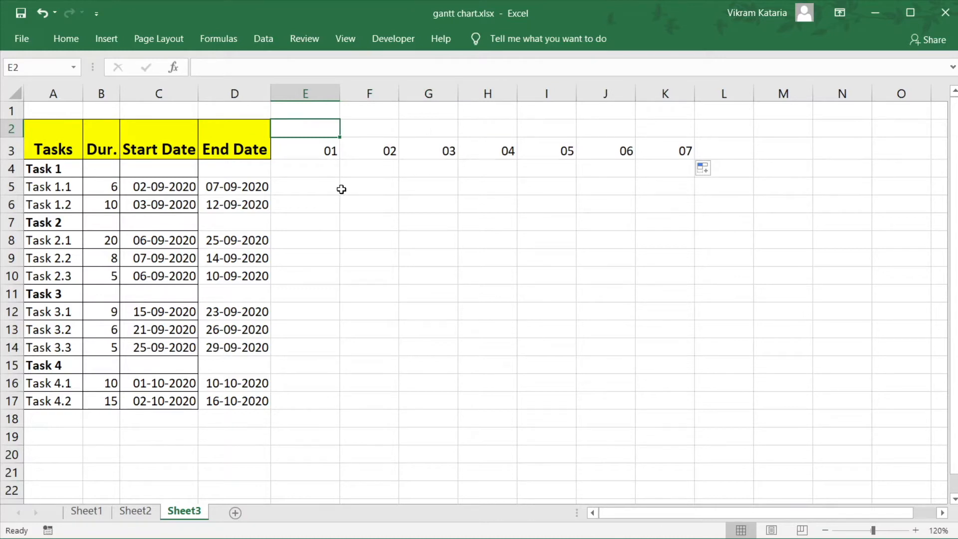
left_click_drag(331, 129, 651, 129)
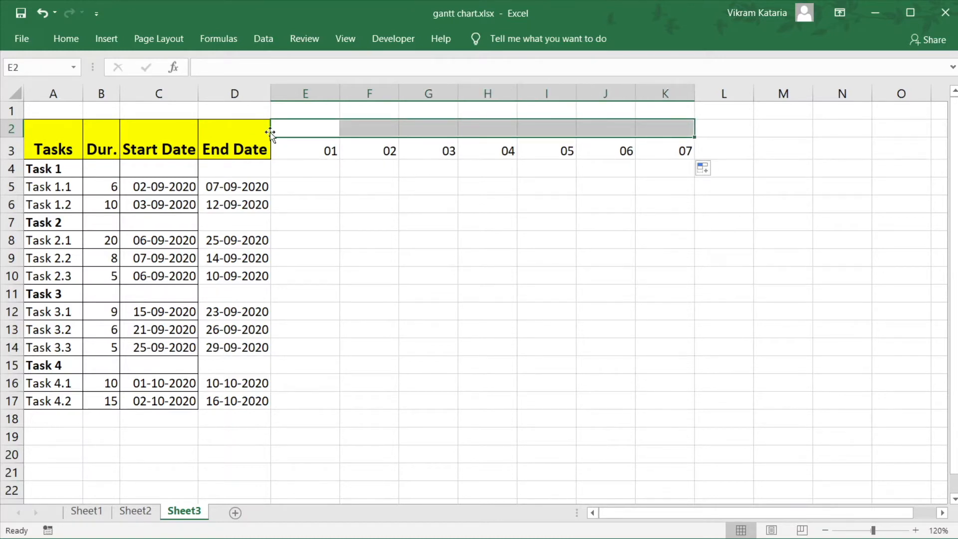
Enter the formula =E3 in cell E2 to show the week's starting date above the first day.
left_click(303, 134)
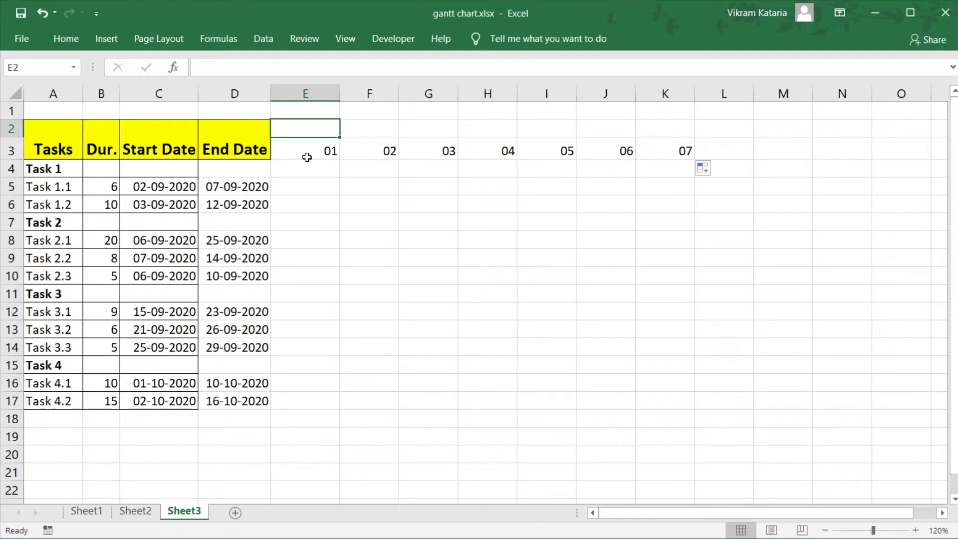
type("=")
left_click(325, 153)
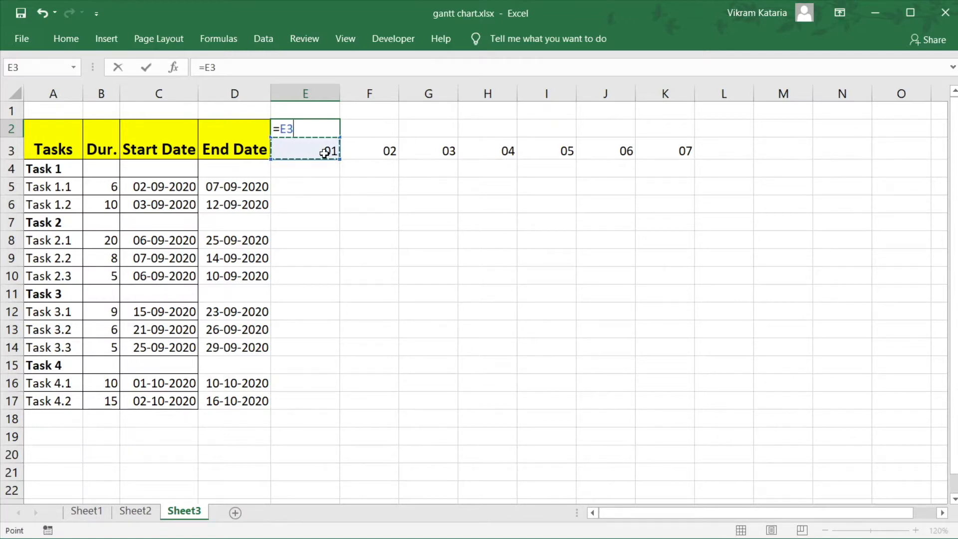
key("Return")
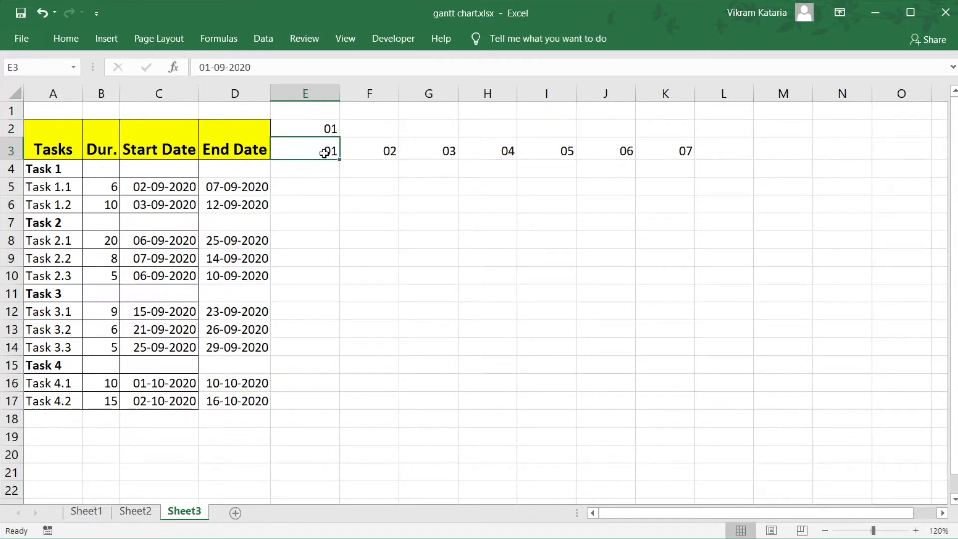
Apply the custom number format dd-MMM to the week start date in E2.
left_click(316, 128)
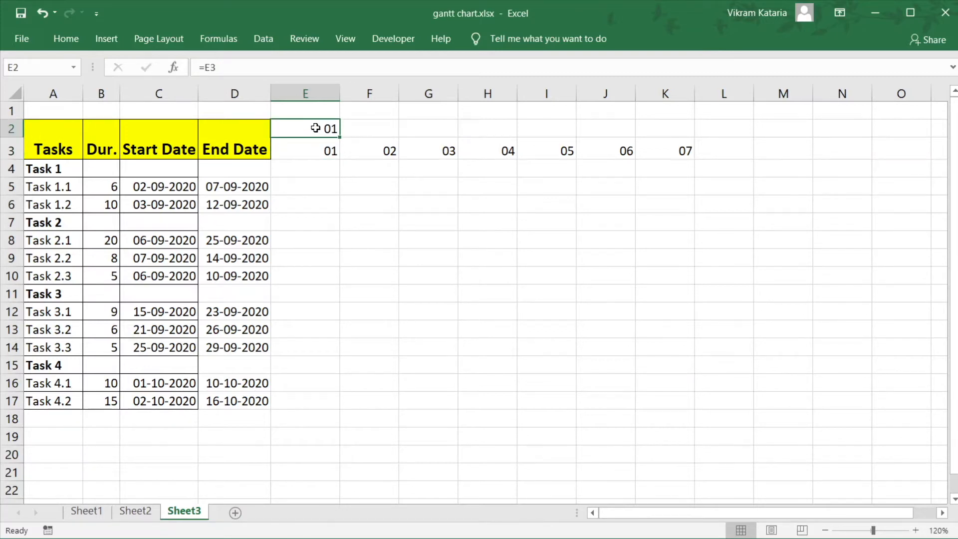
right_click(317, 131)
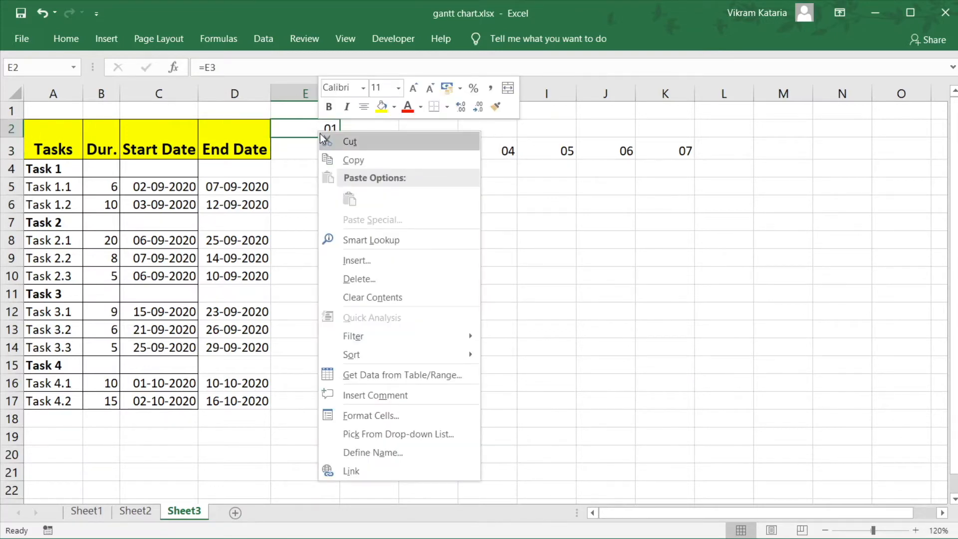
left_click(406, 417)
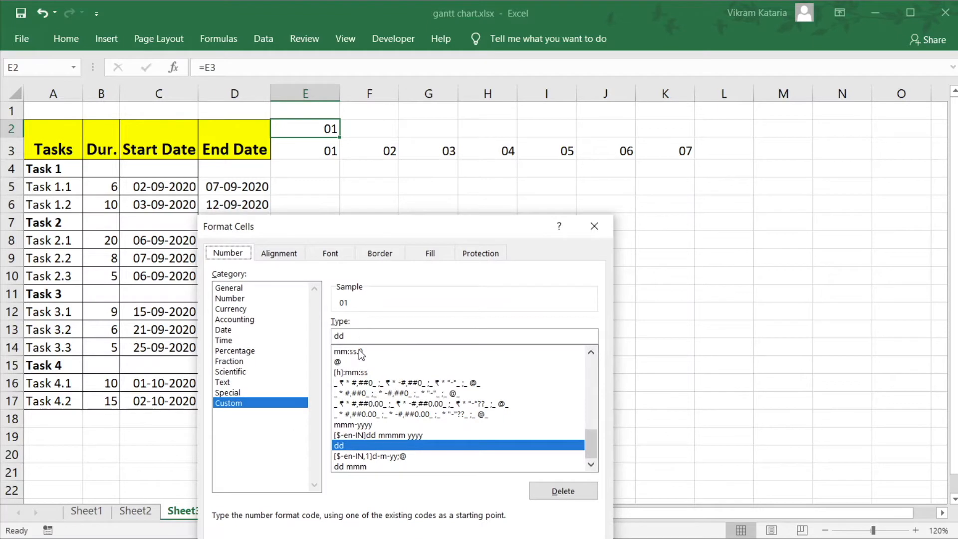
left_click(358, 337)
type("-MMM")
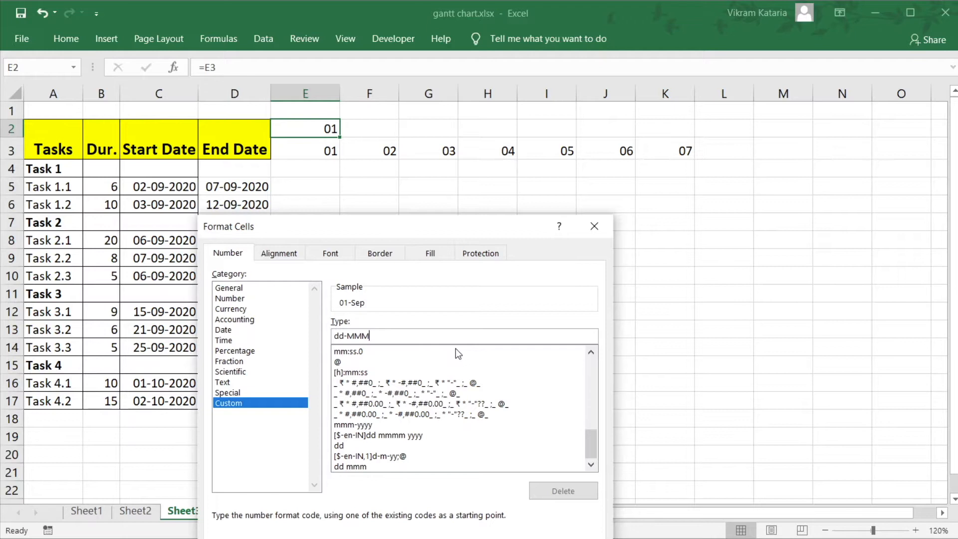
key("Return")
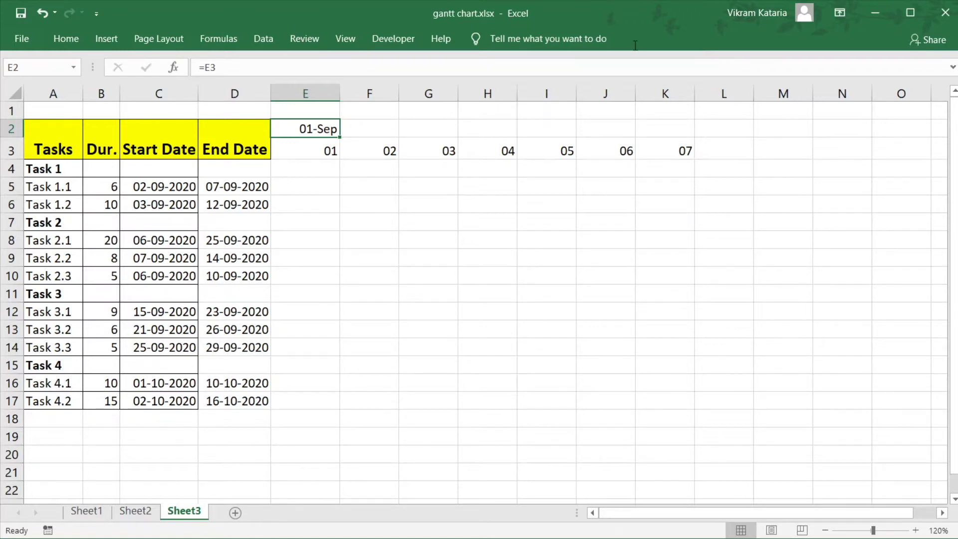
Merge and center the week start date across E2:K2, above the seven days.
left_click_drag(323, 128, 663, 127)
right_click(550, 128)
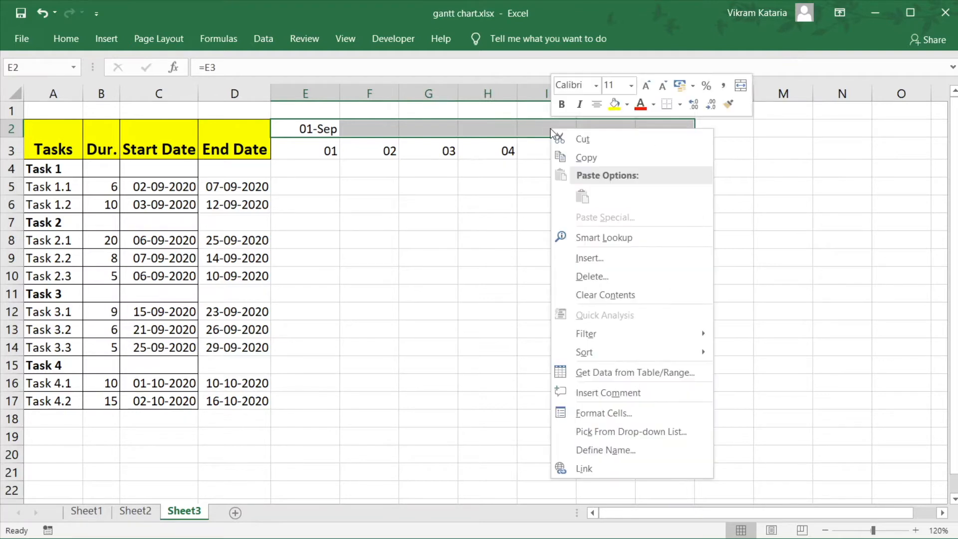
left_click(741, 86)
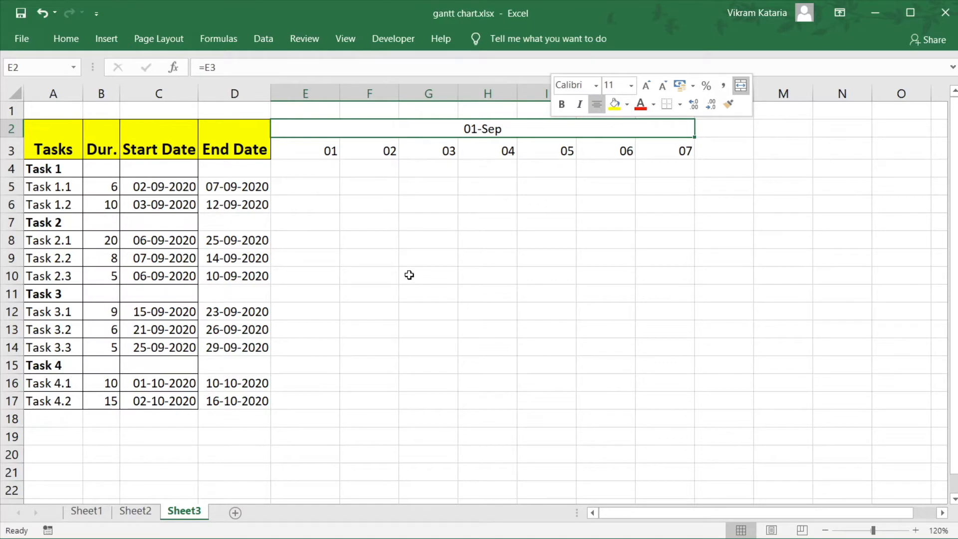
Narrow timeline columns E to K to fit their two-digit day numbers.
left_click_drag(341, 94, 689, 87)
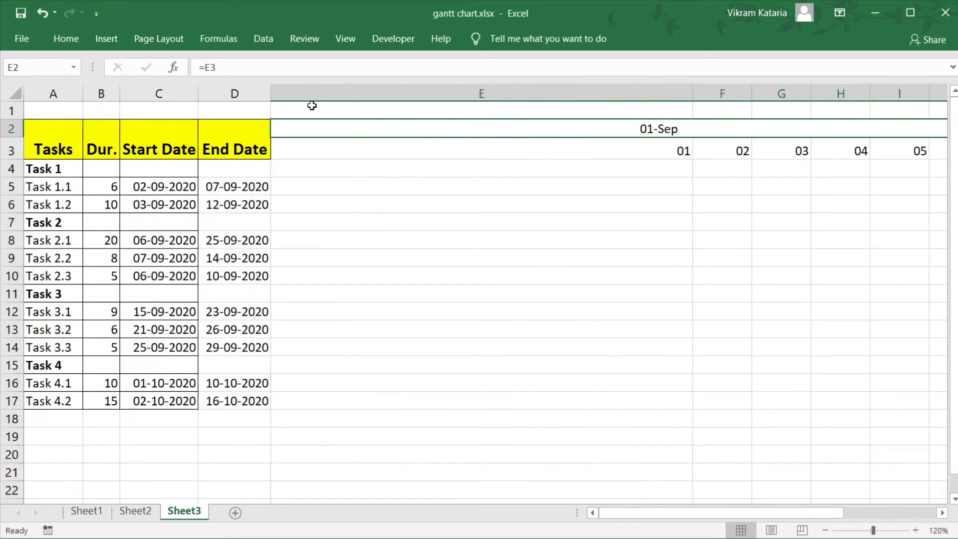
left_click_drag(332, 95, 834, 94)
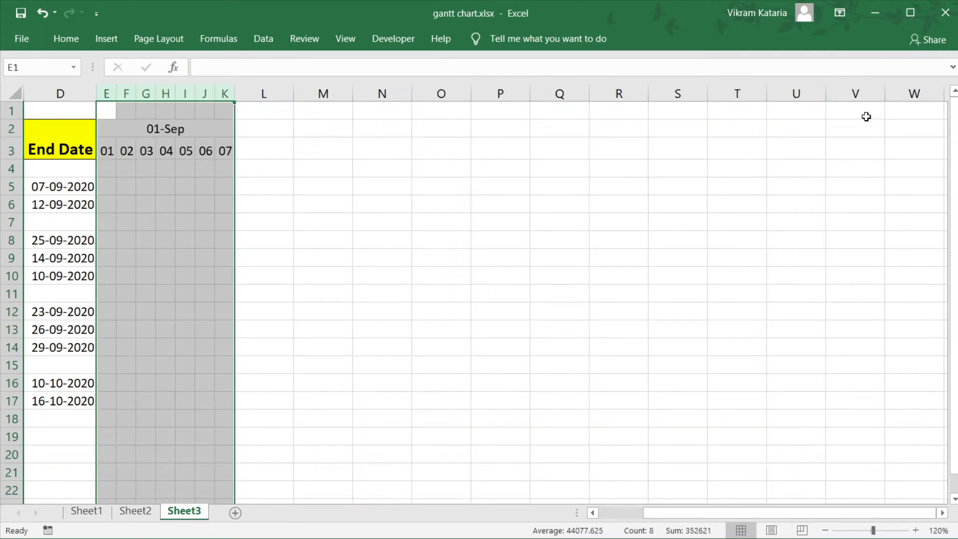
left_click(614, 514)
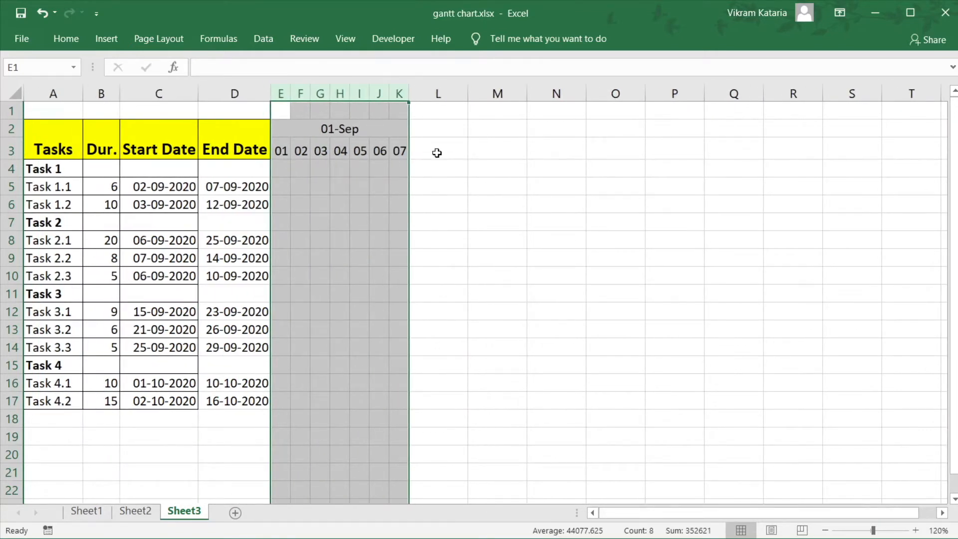
Extend the first week's header block E2:K3 in weekly blocks through column AT, ending at 12 October.
left_click_drag(348, 130, 349, 145)
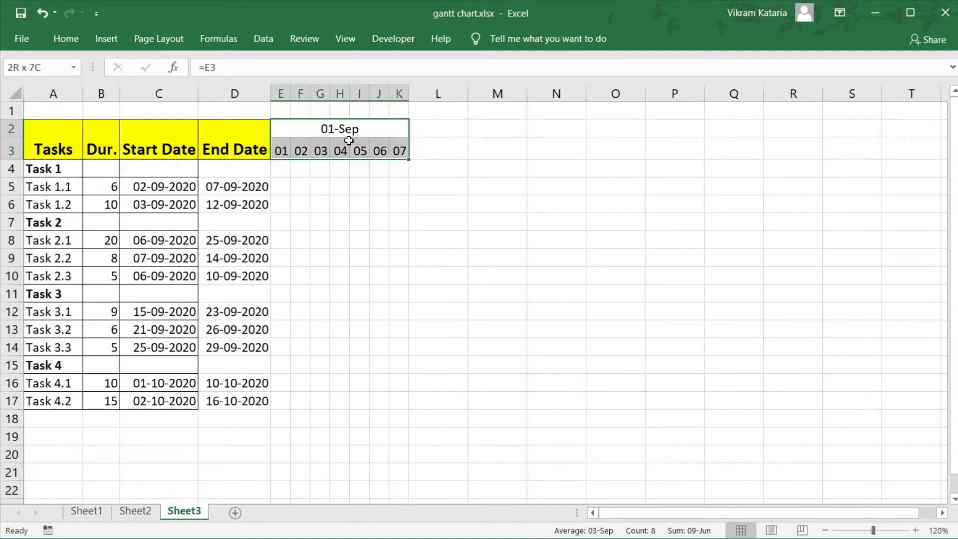
left_click_drag(410, 160, 449, 160)
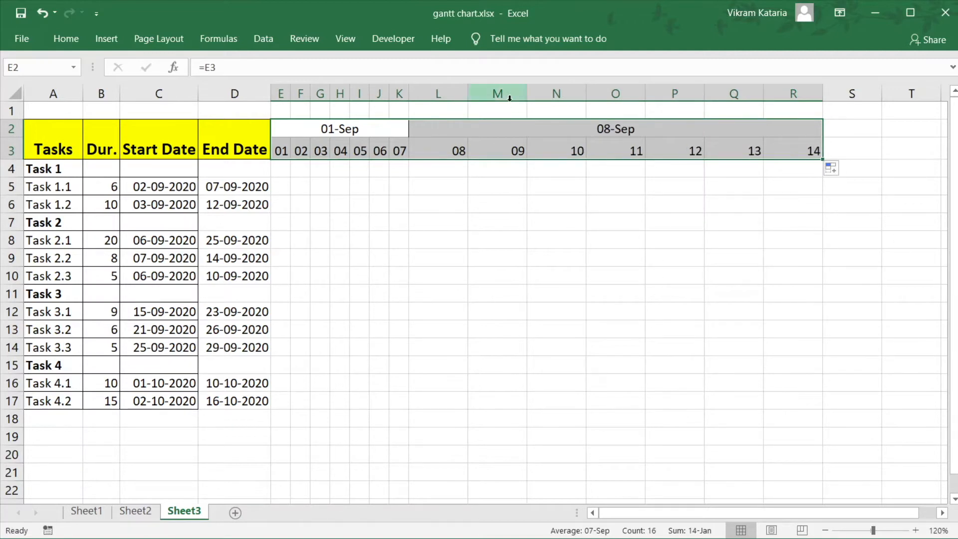
left_click_drag(824, 160, 876, 160)
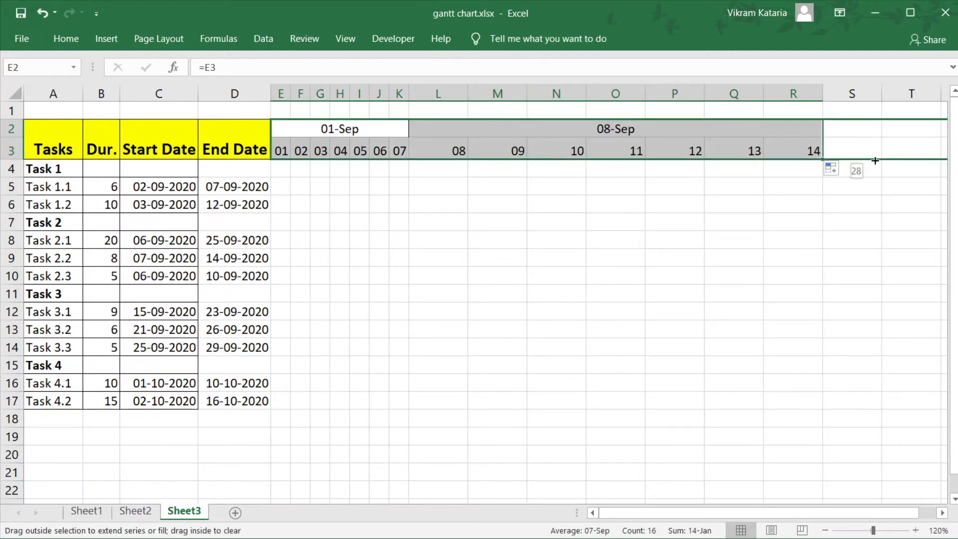
mouse_move(933, 163)
left_mouse_down()
mouse_move(951, 162)
mouse_move(930, 164)
left_mouse_up()
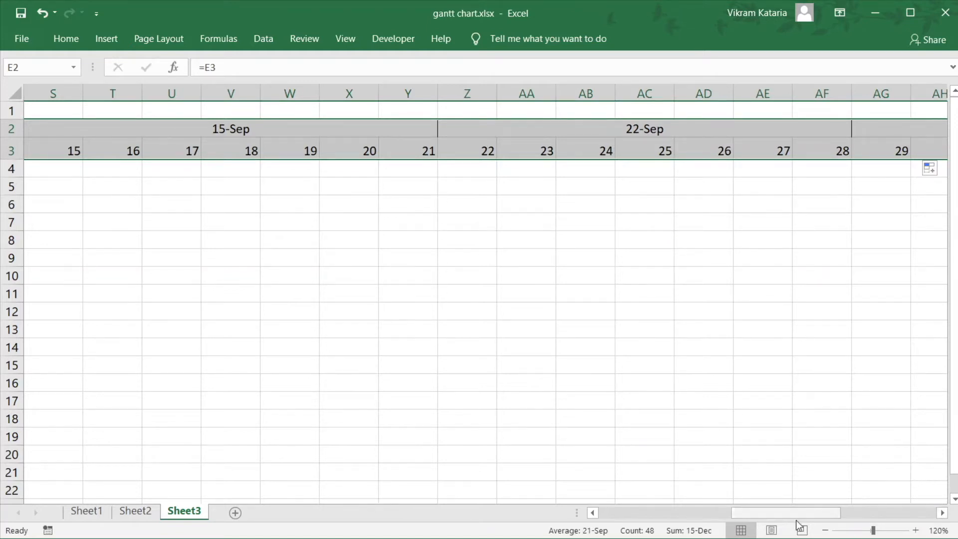
Autofit the widths of timeline columns L to AT to their day numbers.
left_click_drag(736, 514, 608, 523)
left_click_drag(365, 87, 847, 150)
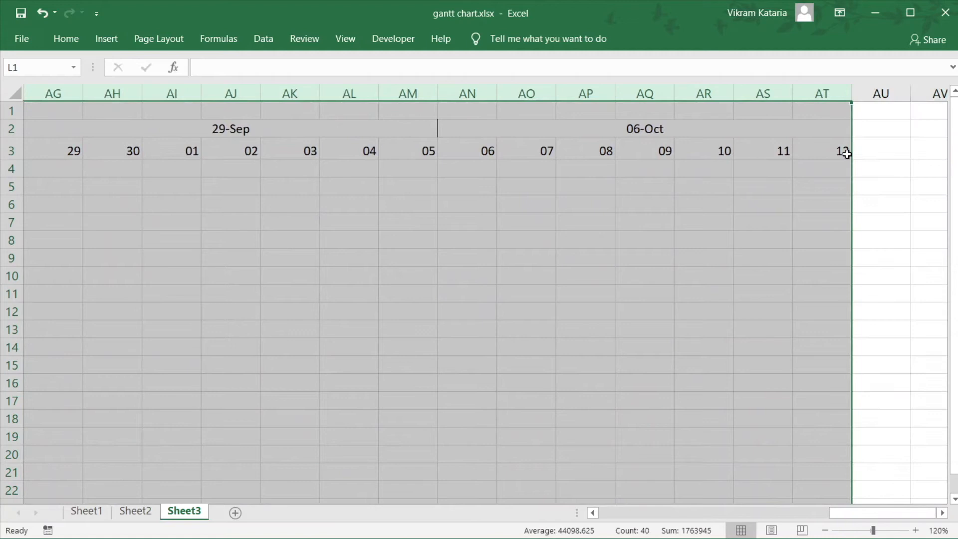
double_click(850, 94)
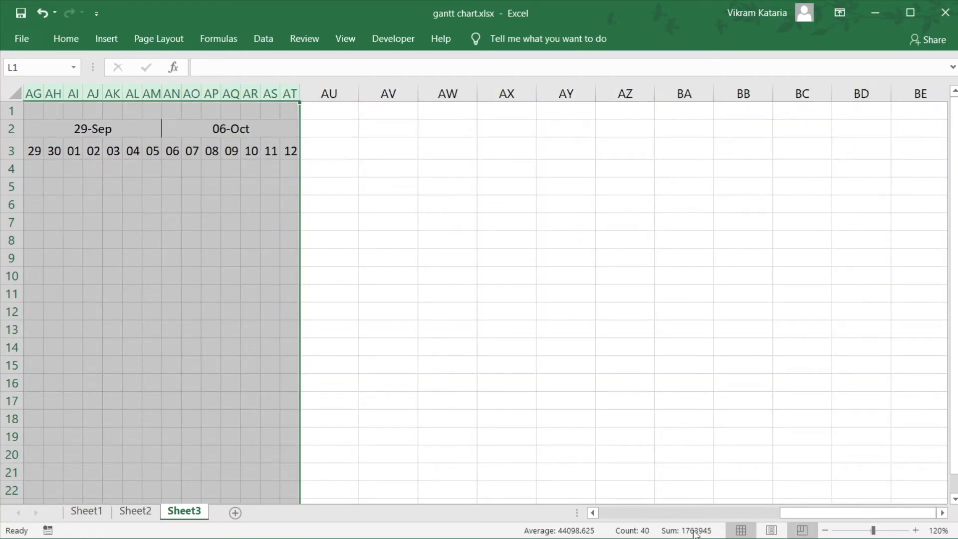
left_click(612, 518)
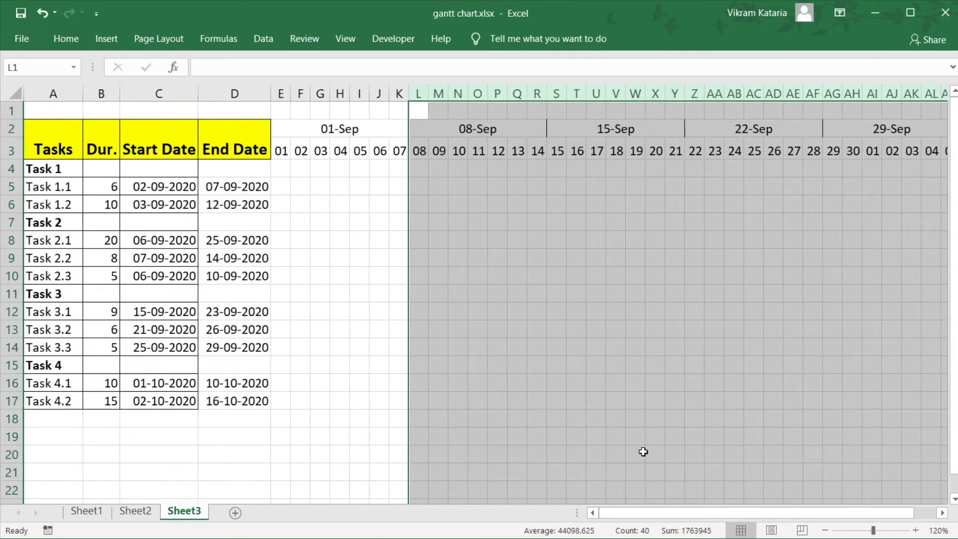
left_click(773, 365)
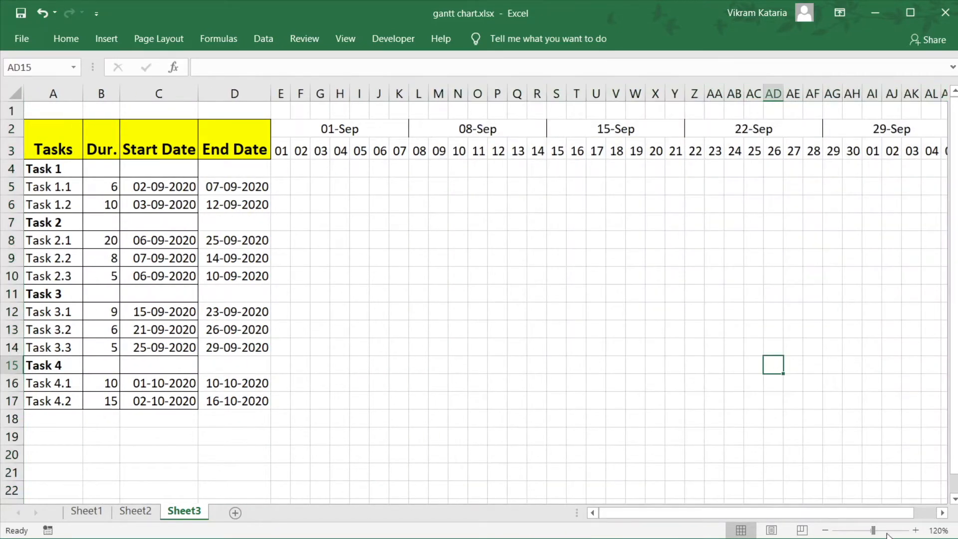
Extend the 06-Oct week block AN2:AT3 by one more week through column BA to cover the last task's end date.
left_click(827, 531)
left_click(827, 531)
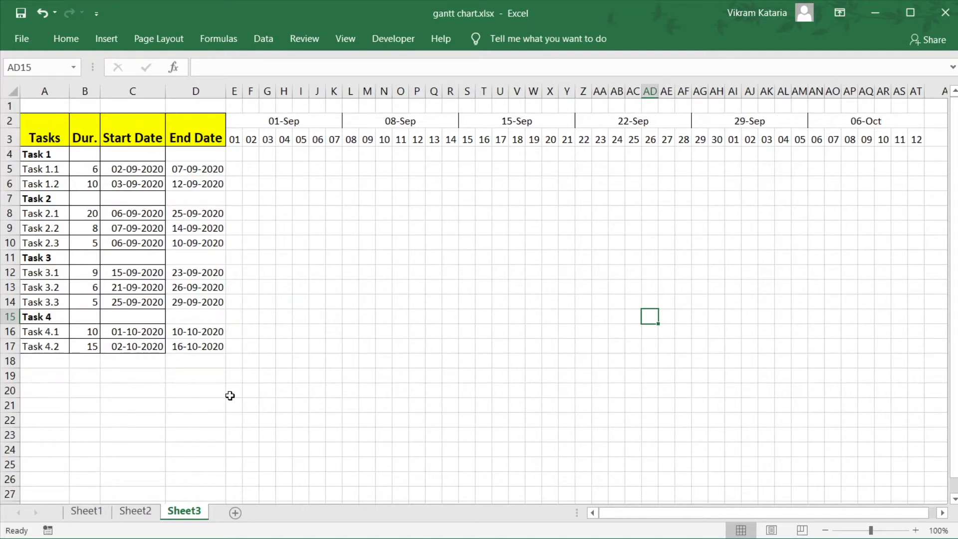
left_click(207, 348)
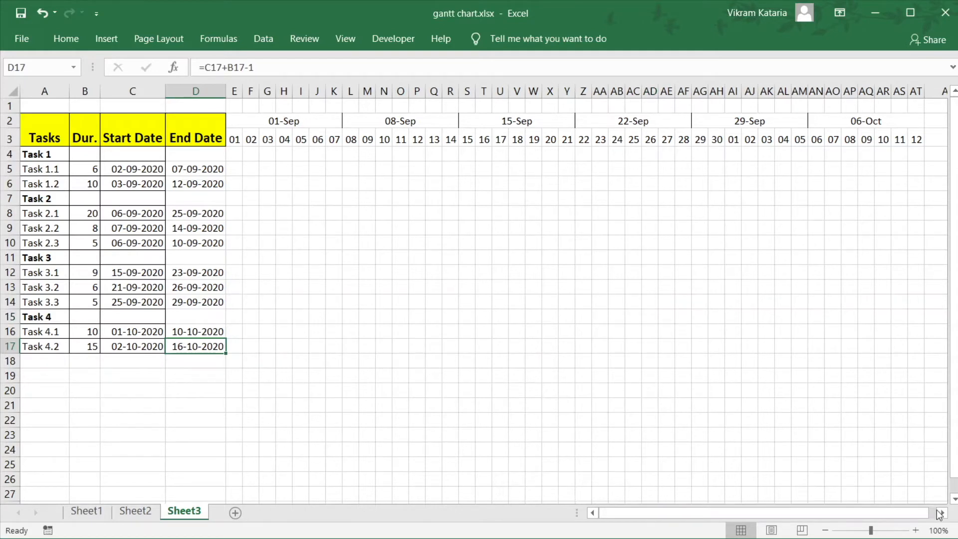
left_click(942, 513)
left_click(942, 513)
left_click(942, 513)
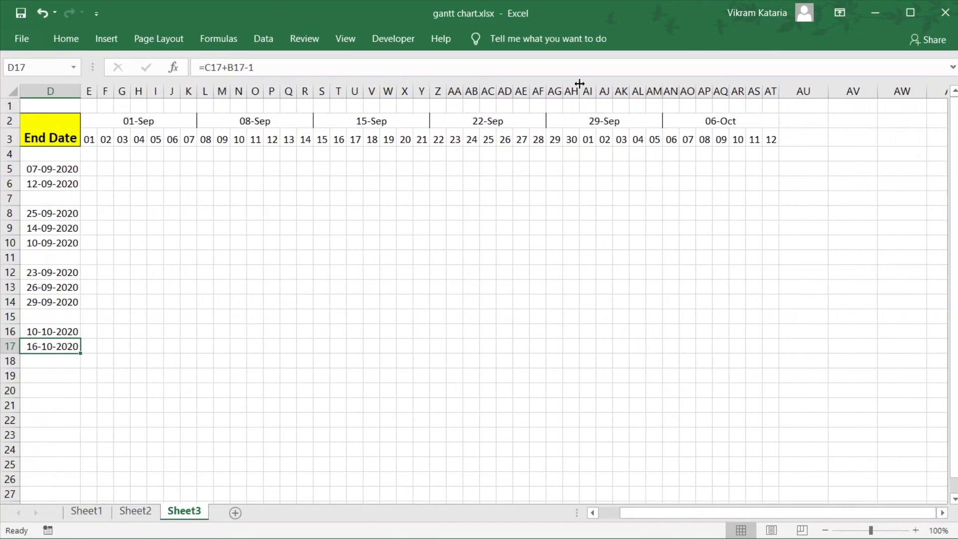
left_click_drag(680, 120, 688, 144)
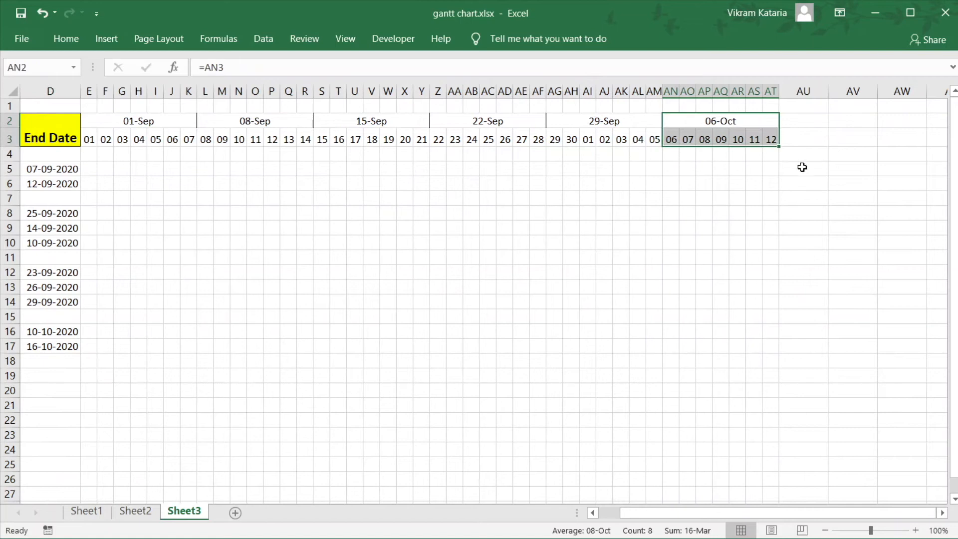
left_click_drag(782, 149, 899, 148)
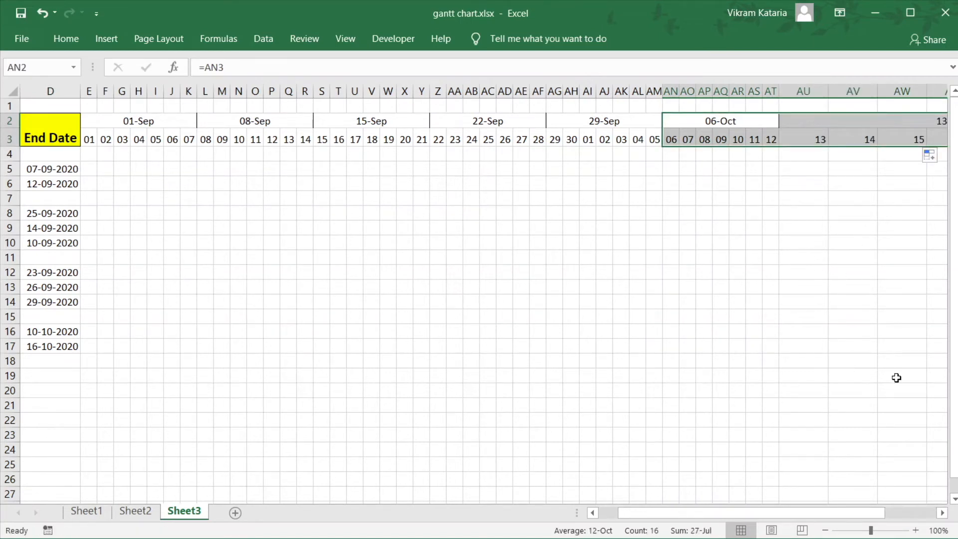
Autofit the widths of columns AU to BA in the 13-Oct week.
left_click(943, 513)
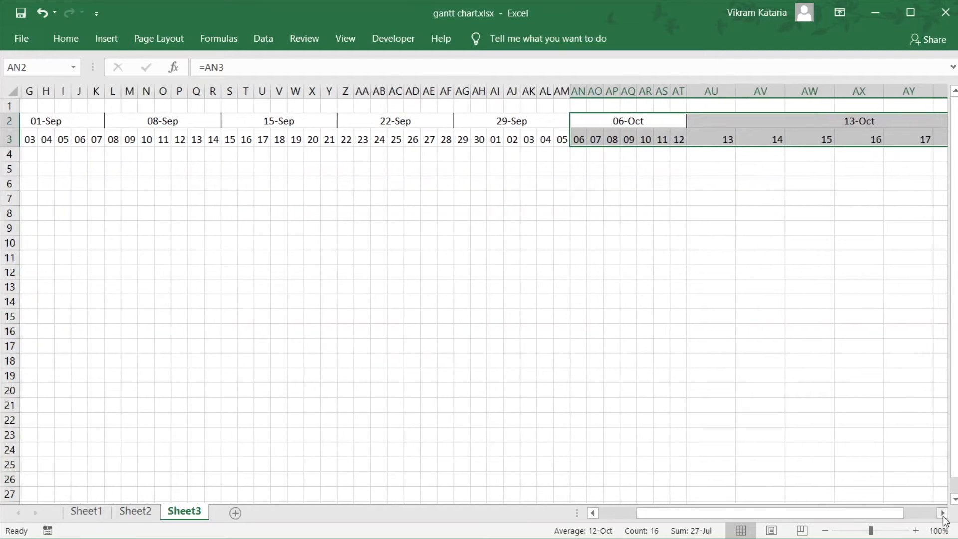
left_click(943, 514)
left_click(943, 515)
left_click(943, 514)
left_click(943, 514)
left_click(943, 514)
left_click_drag(620, 93, 777, 105)
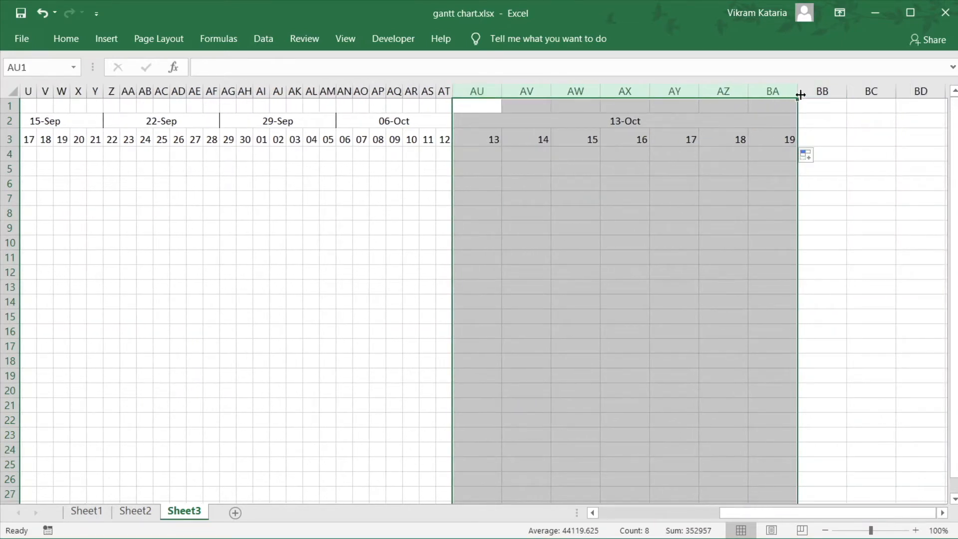
double_click(801, 95)
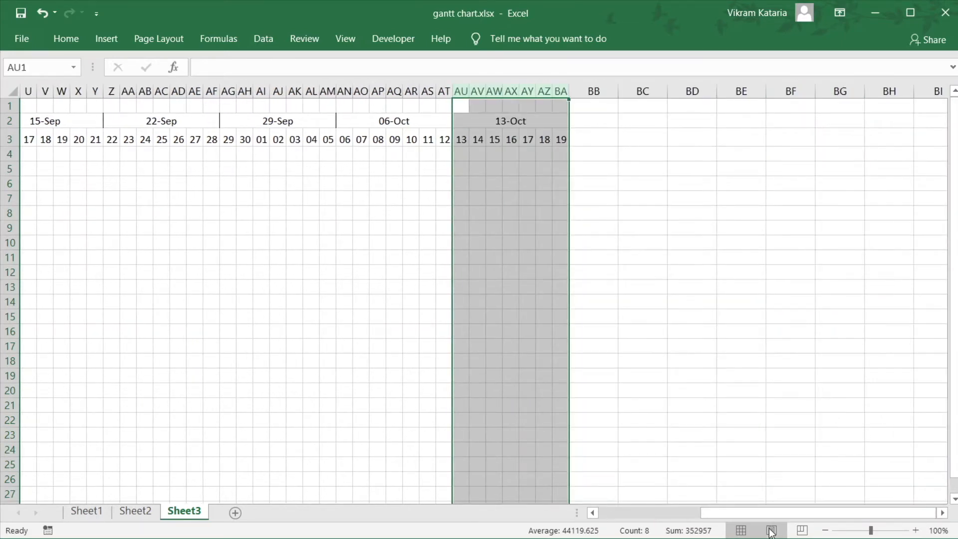
left_click(619, 512)
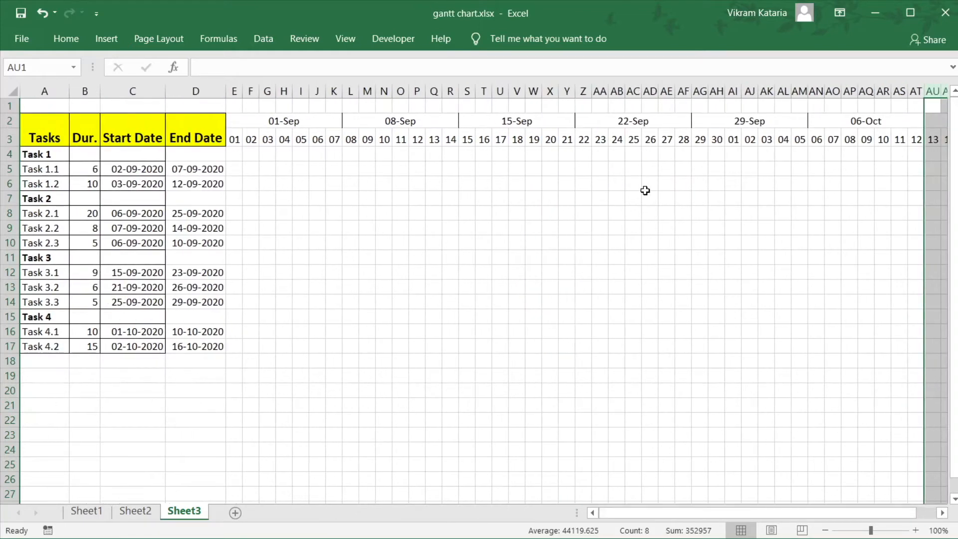
left_click(484, 243)
Format the timeline header E2:BA3 with a yellow fill and bold text.
left_click_drag(274, 121, 594, 142)
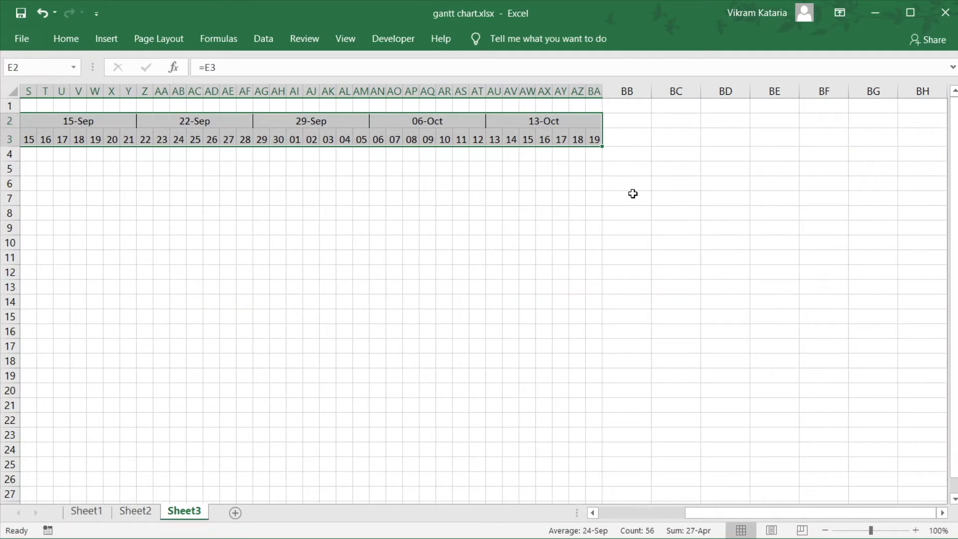
left_click(31, 44)
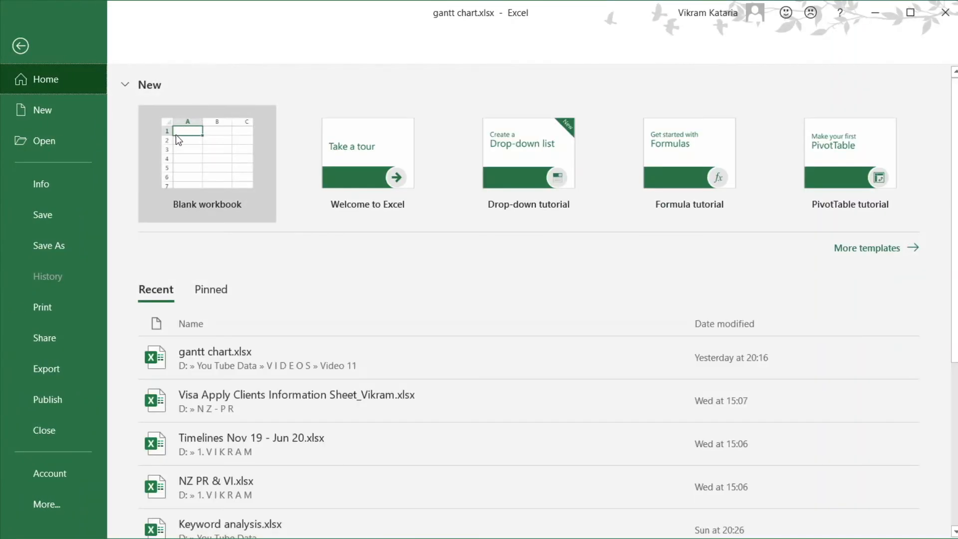
key("Escape")
left_click(67, 38)
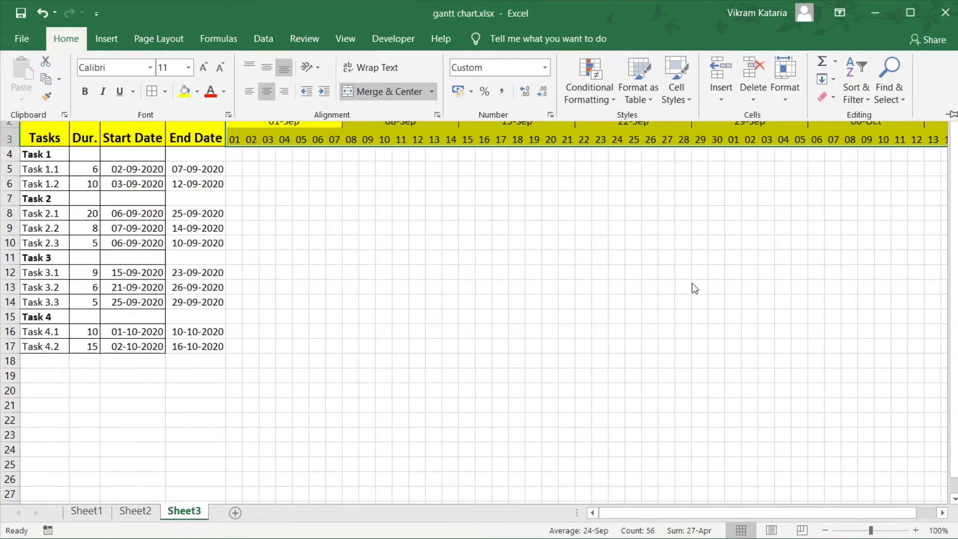
key("Escape")
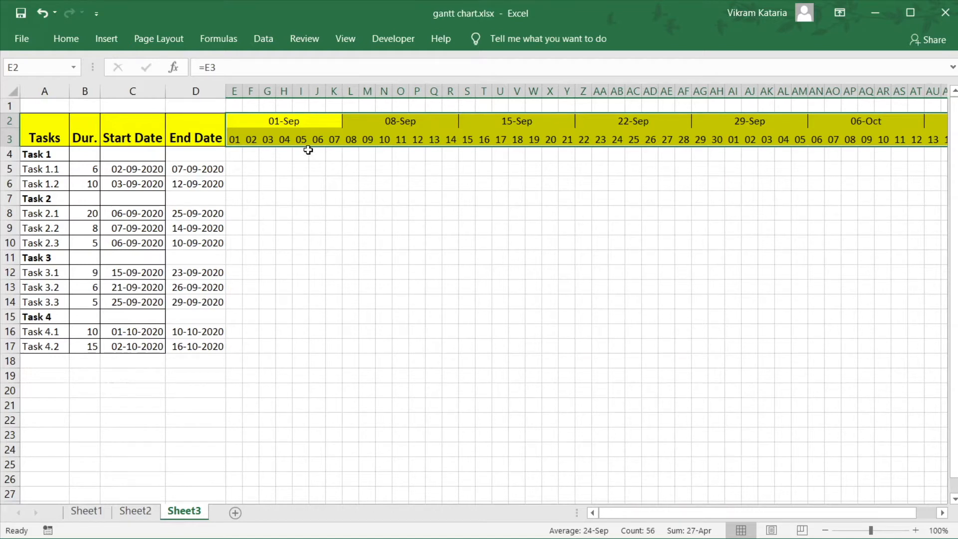
left_click(398, 232)
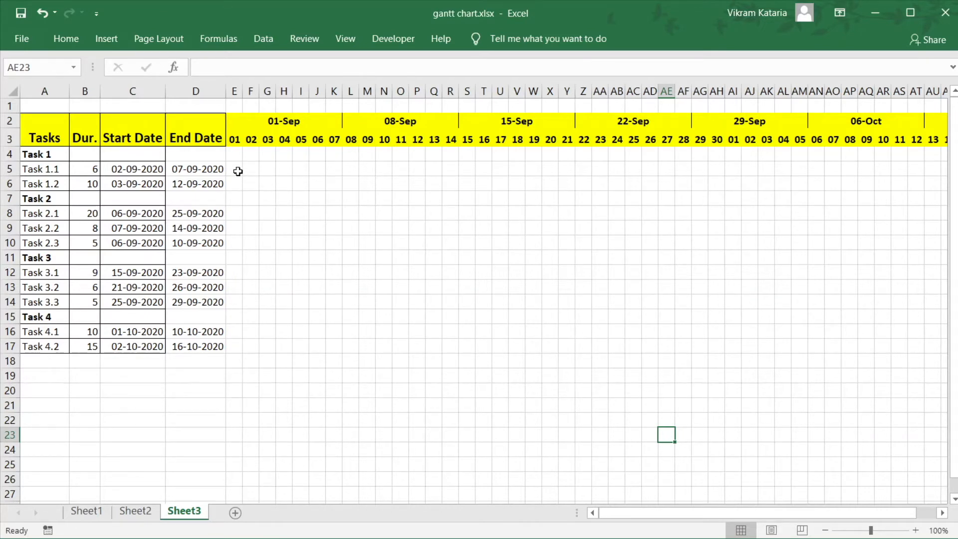
Start a new formula-based conditional formatting rule for the timeline cells E5:BA17.
left_click_drag(238, 171, 894, 350)
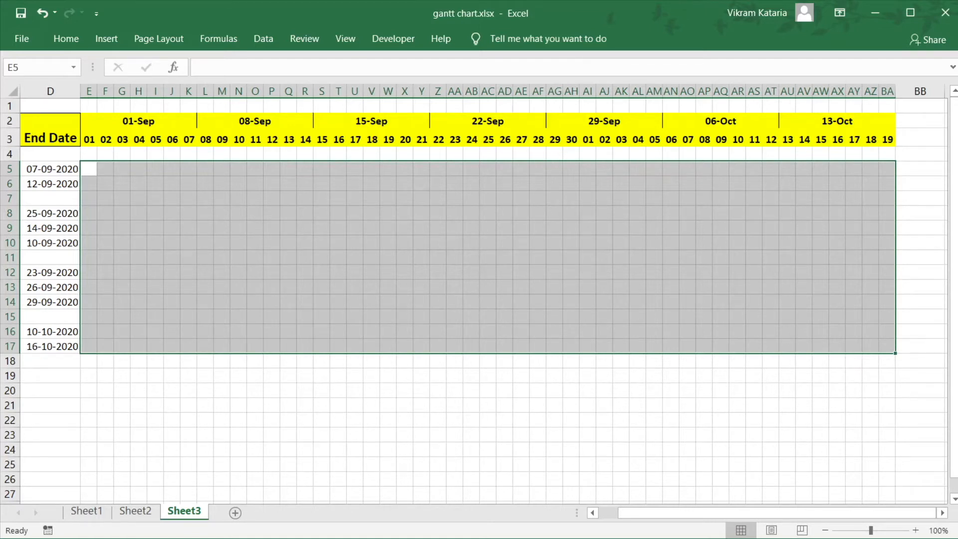
left_click(609, 514)
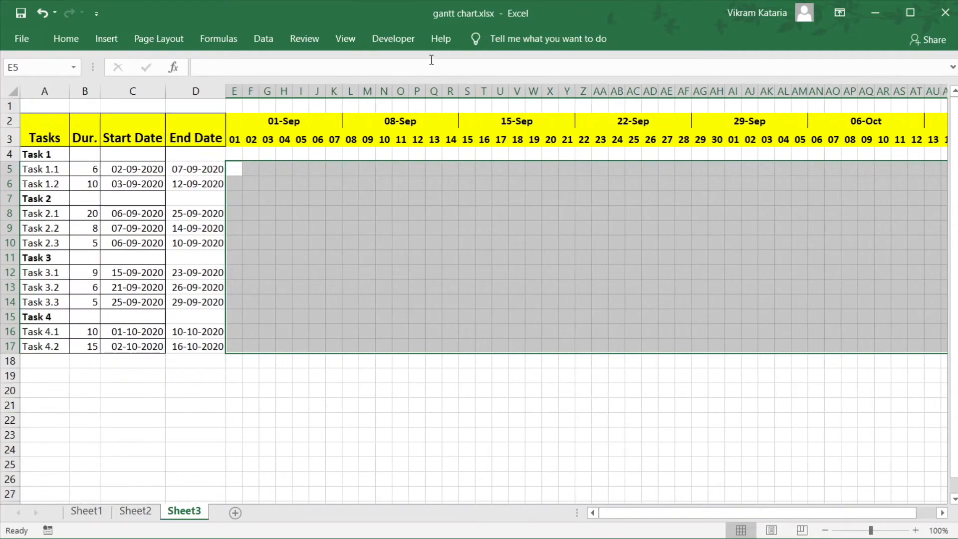
left_click(64, 39)
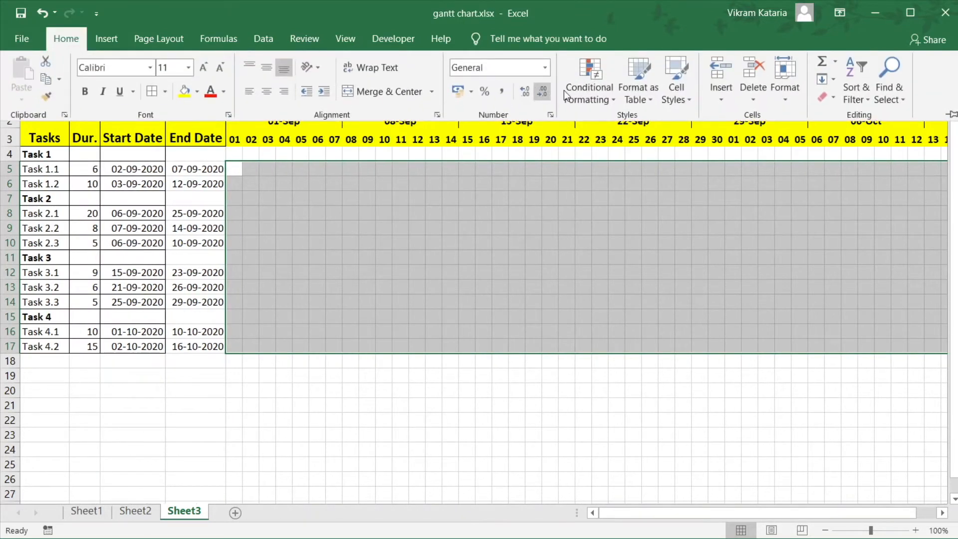
left_click(595, 92)
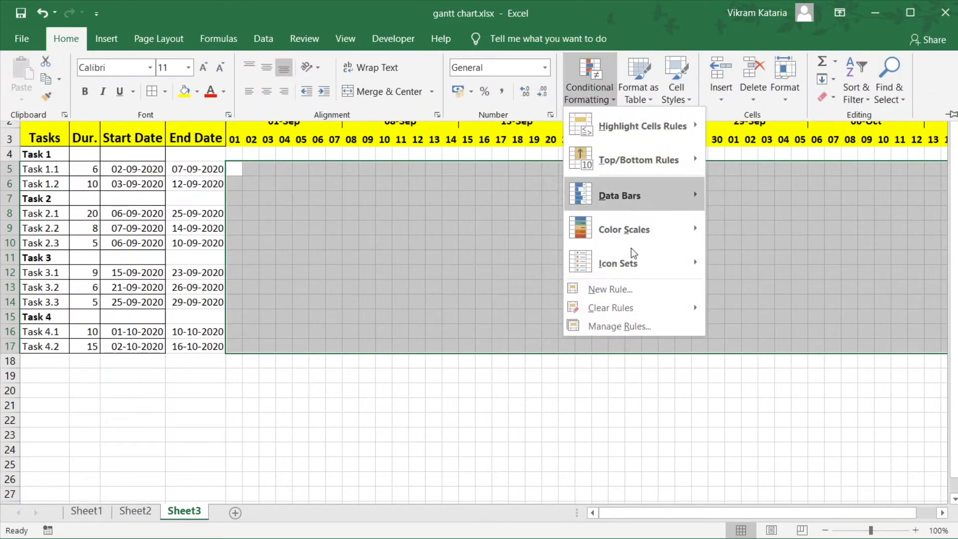
left_click(630, 290)
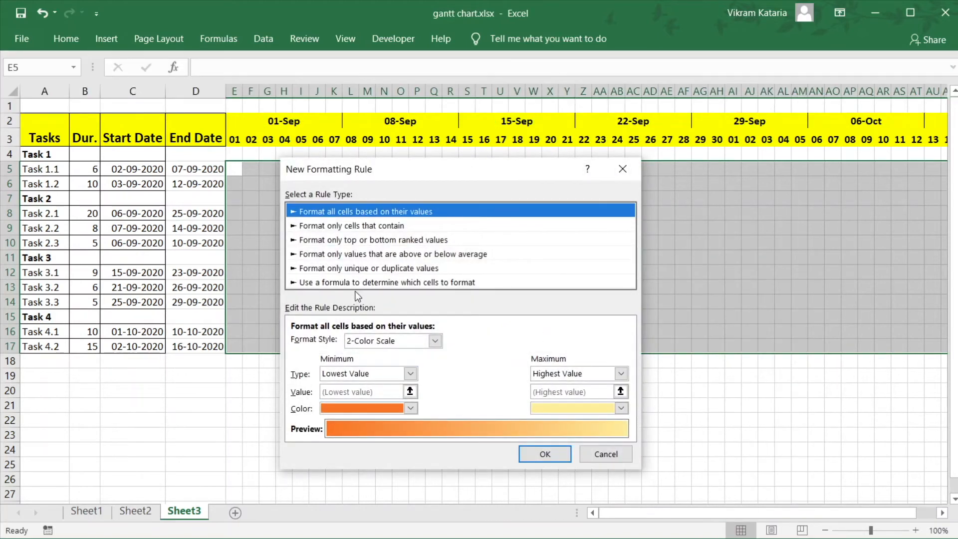
left_click(362, 283)
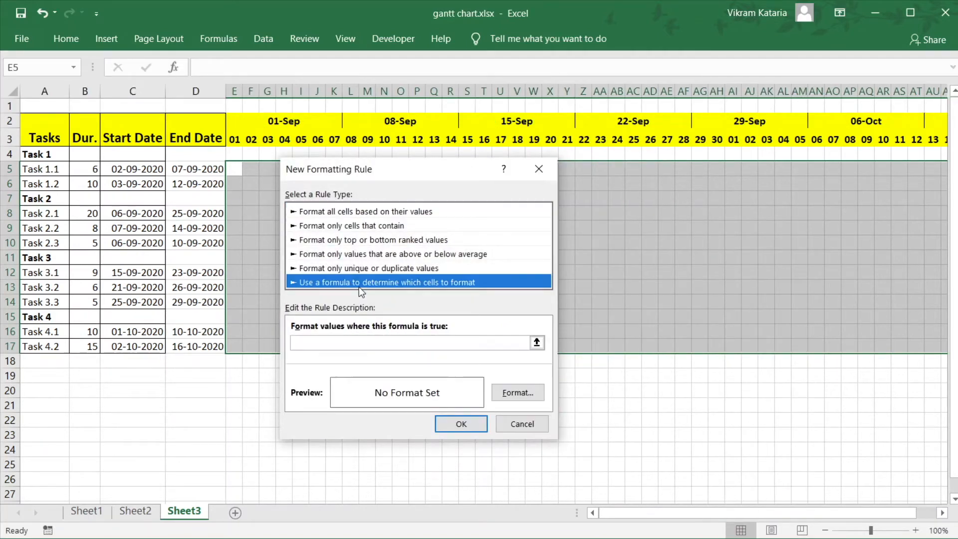
Enter the rule formula =and($E$3>=$C$5,$E$3<=$D$5) to compare the timeline date with the task's start and end dates.
left_click(365, 345)
type("=a")
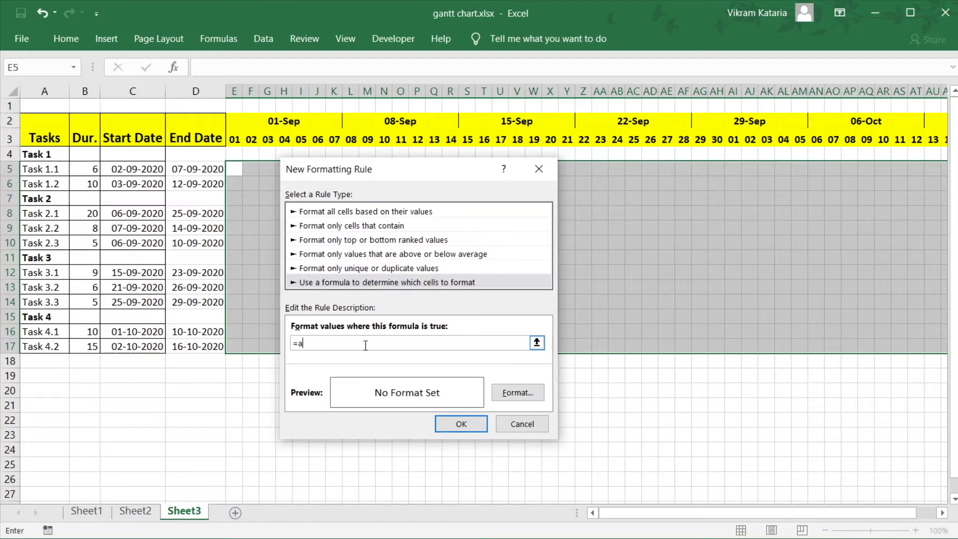
type("nd(")
left_click(235, 139)
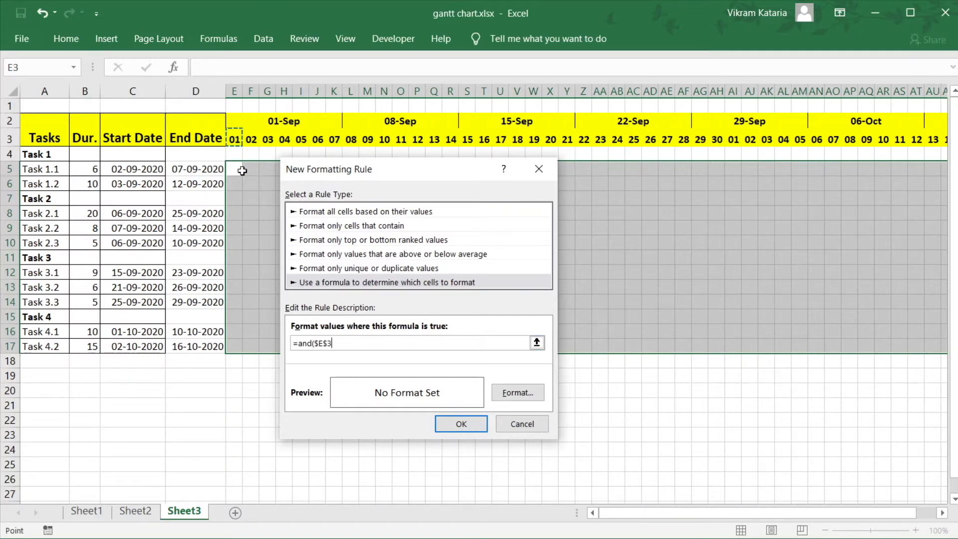
type(">=")
left_click(143, 170)
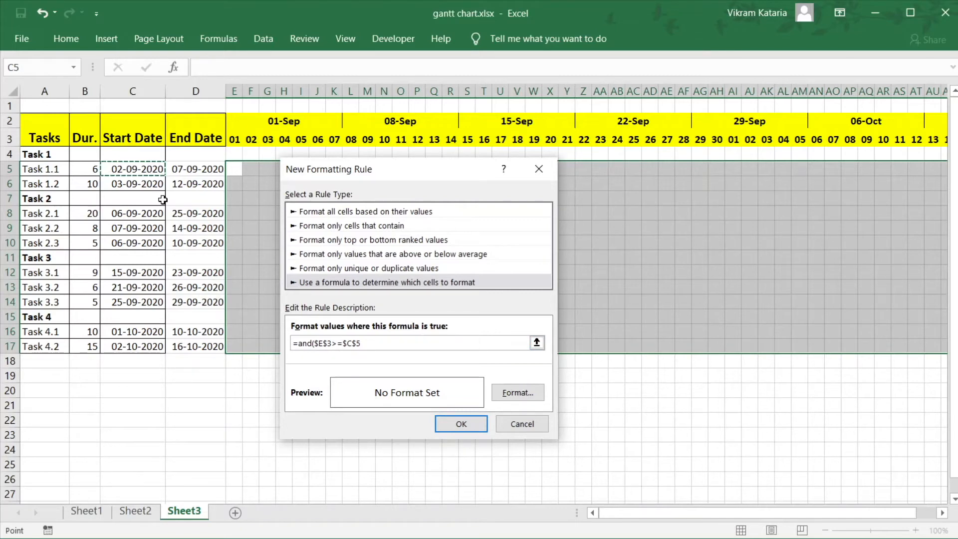
type(",")
left_click(231, 141)
type("<=")
left_click(189, 171)
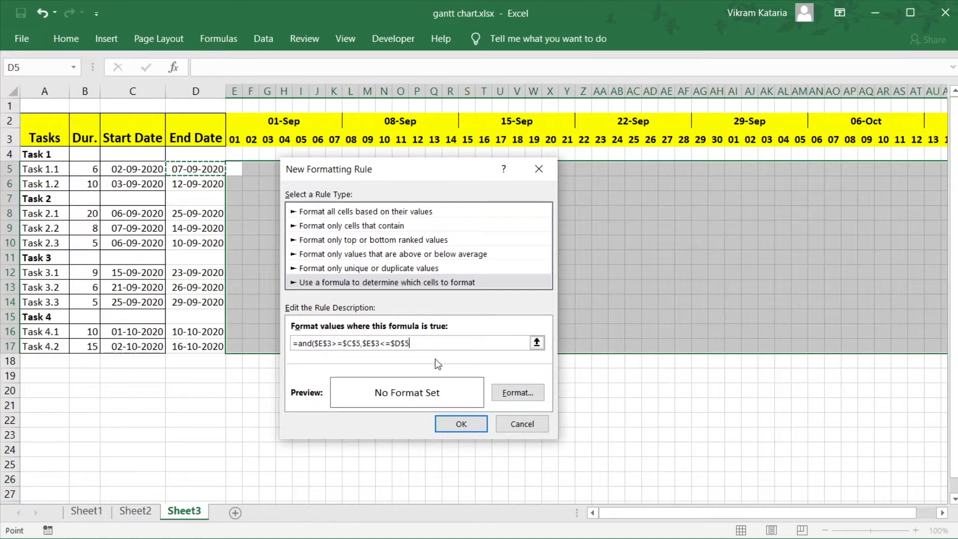
type(")")
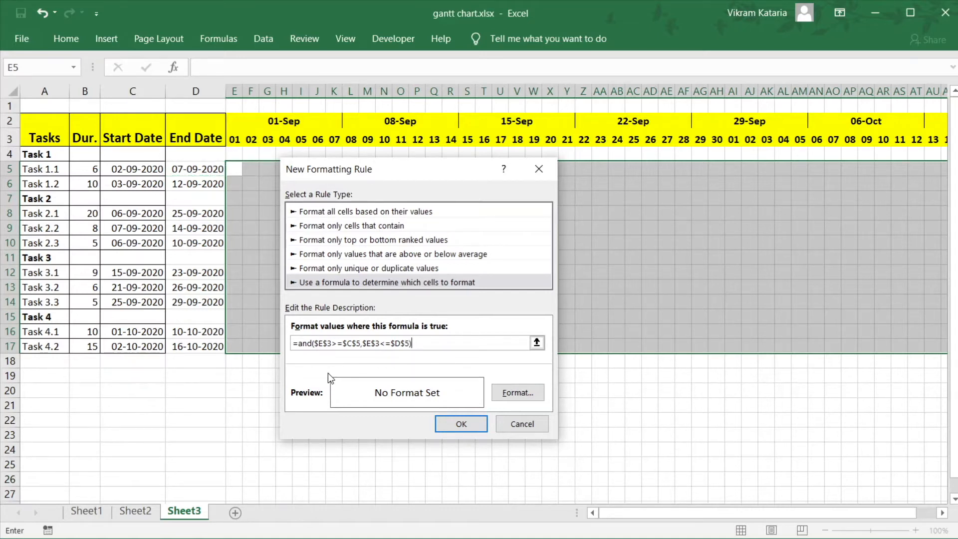
Change the rule formula's absolute references to mixed ones so it reads =and(E$3>=$C5,E$3<=$D5).
left_click(315, 344)
key("Delete")
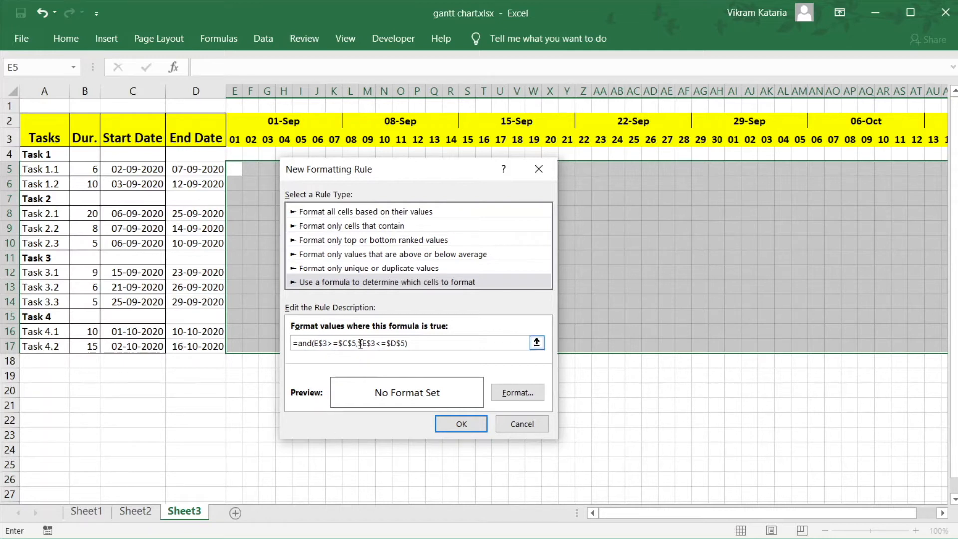
left_click_drag(359, 344, 365, 346)
key("Delete")
left_click_drag(348, 344, 352, 344)
key("BackSpace")
left_click_drag(388, 344, 393, 345)
key("BackSpace")
Give the rule a light blue fill and apply it to the timeline cells.
left_click(517, 393)
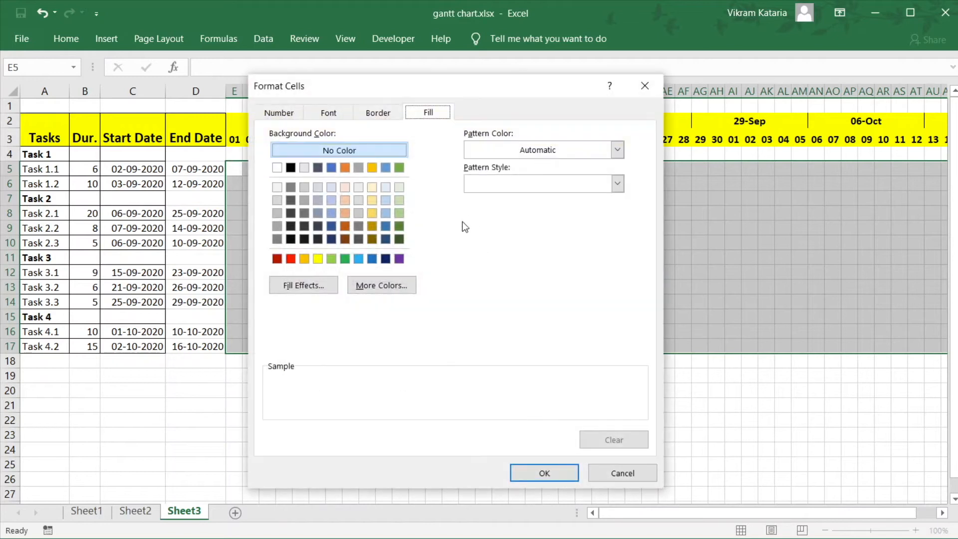
left_click(359, 258)
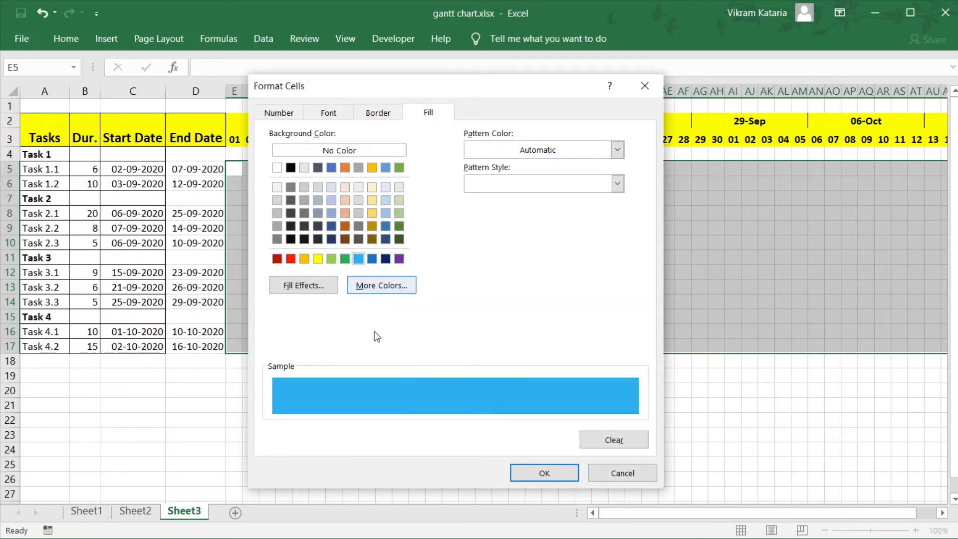
left_click(538, 477)
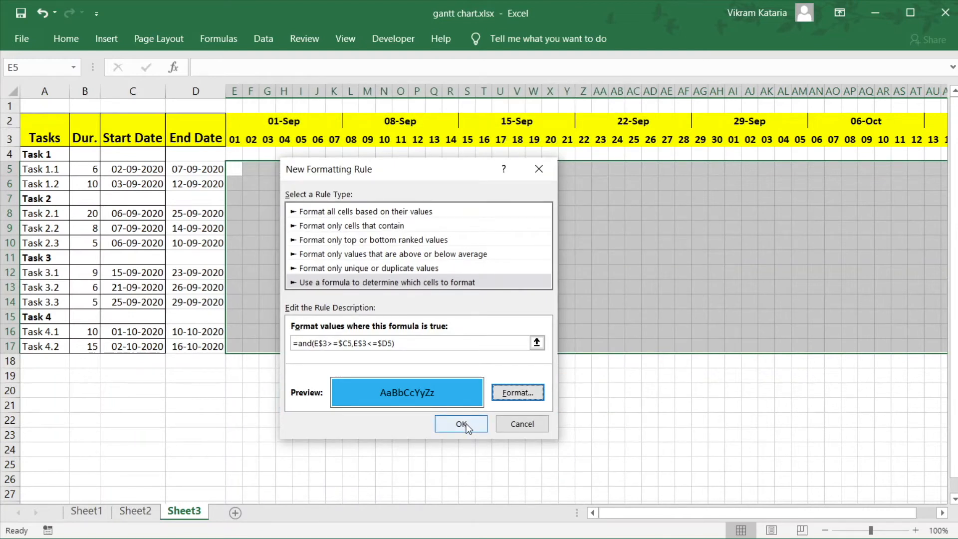
left_click(461, 425)
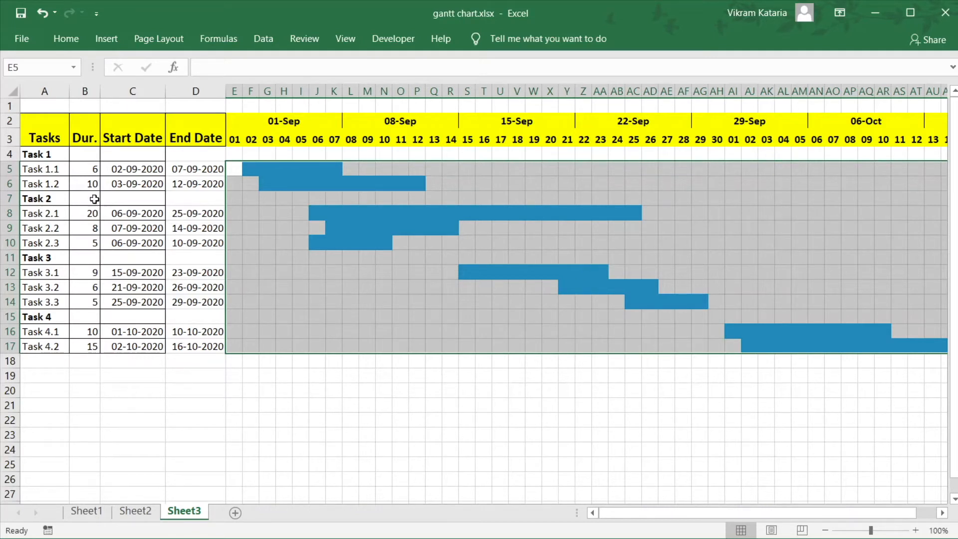
Set the duration of Task 1.1 to 10 and the duration of Task 3.2 to 16.
left_click(90, 171)
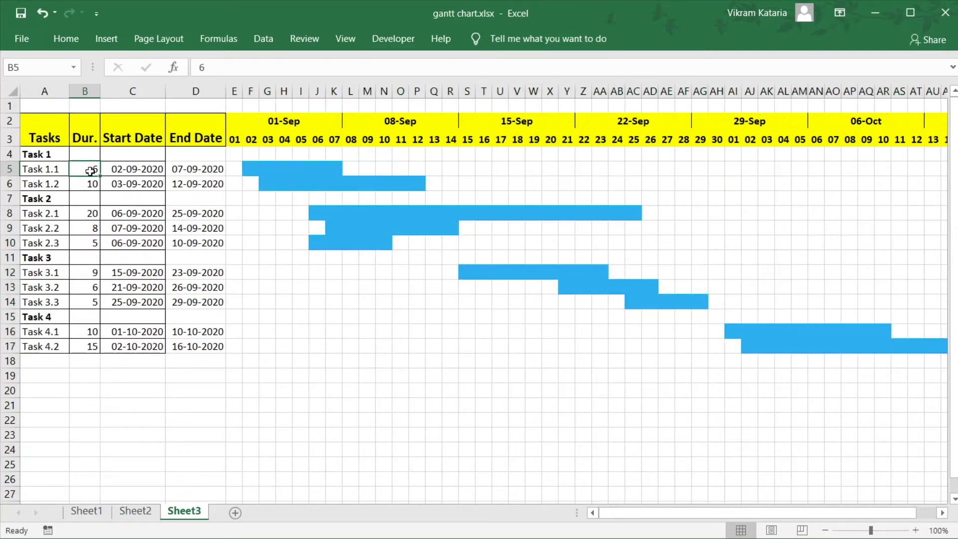
type("10")
key("Return")
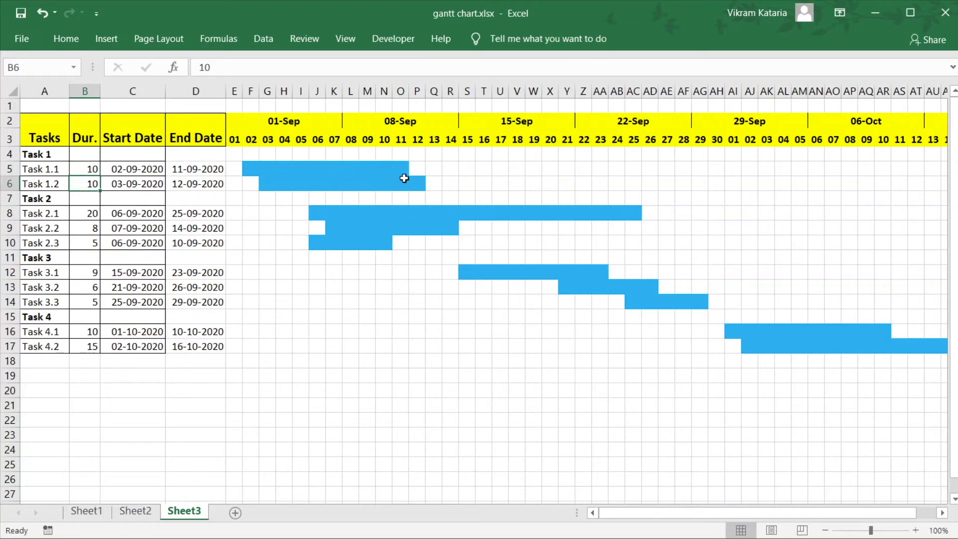
left_click(81, 291)
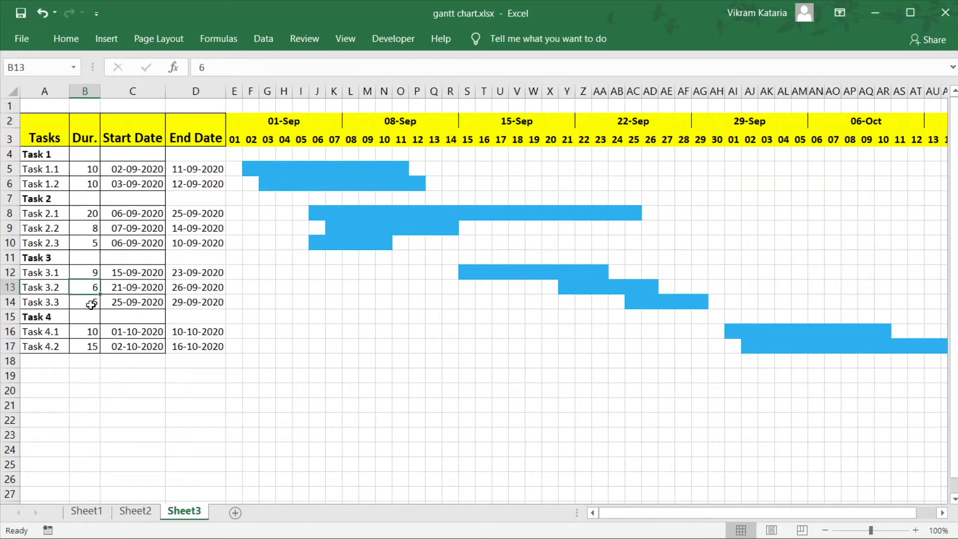
type("16")
key("Return")
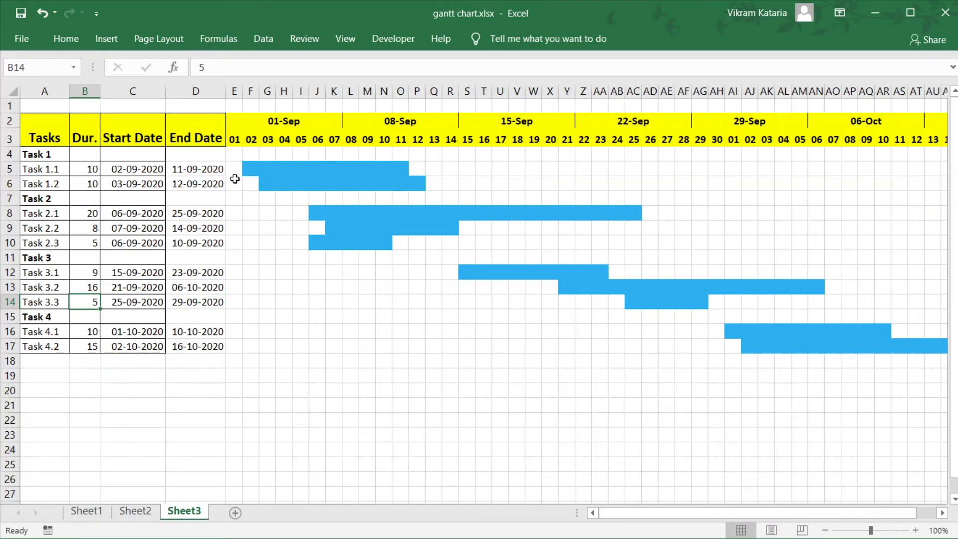
Apply all borders to the End Date column and timeline range D2:BA17.
left_click_drag(190, 126, 855, 346)
right_click(588, 243)
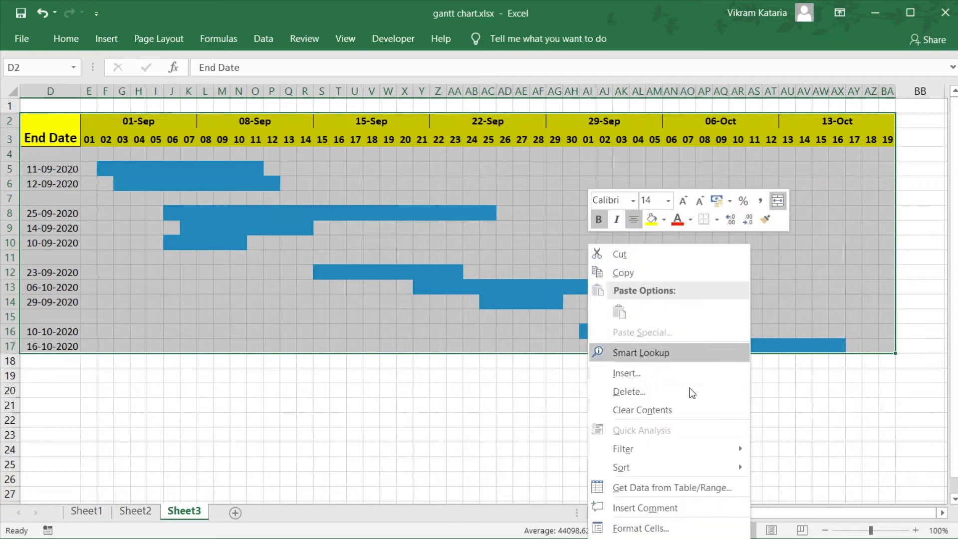
left_click(718, 221)
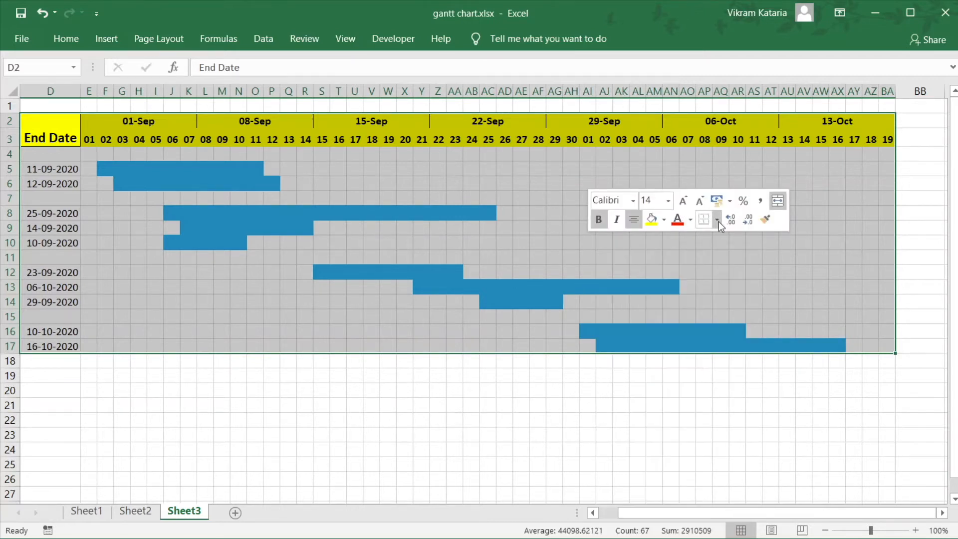
left_click(719, 222)
left_click(751, 334)
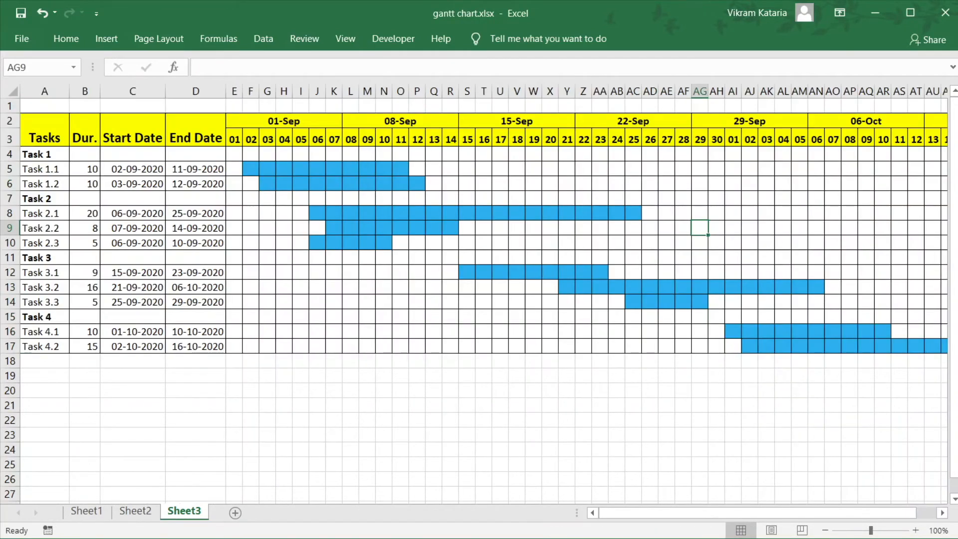
Remove the inside vertical borders from the timeline body E4:BA17.
left_click_drag(235, 156, 887, 351)
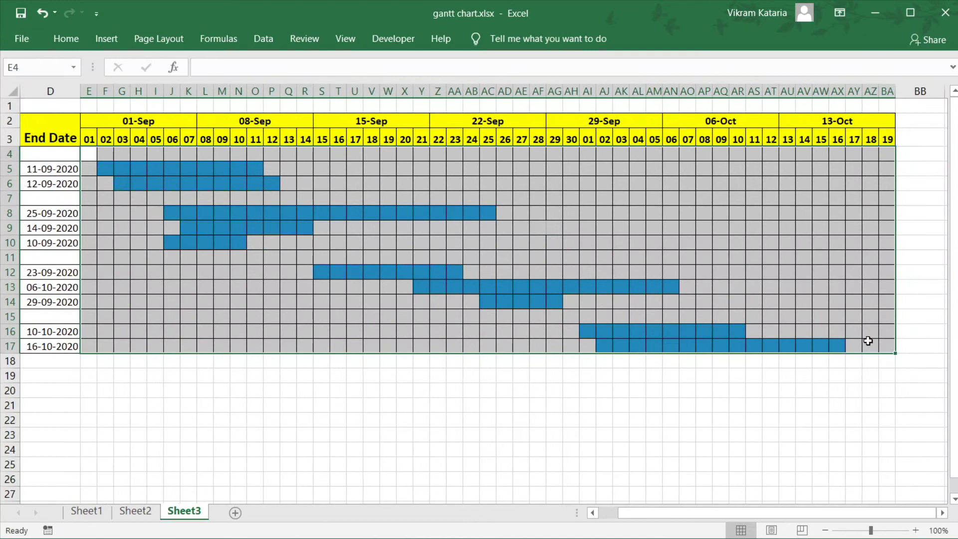
right_click(660, 261)
left_click(728, 538)
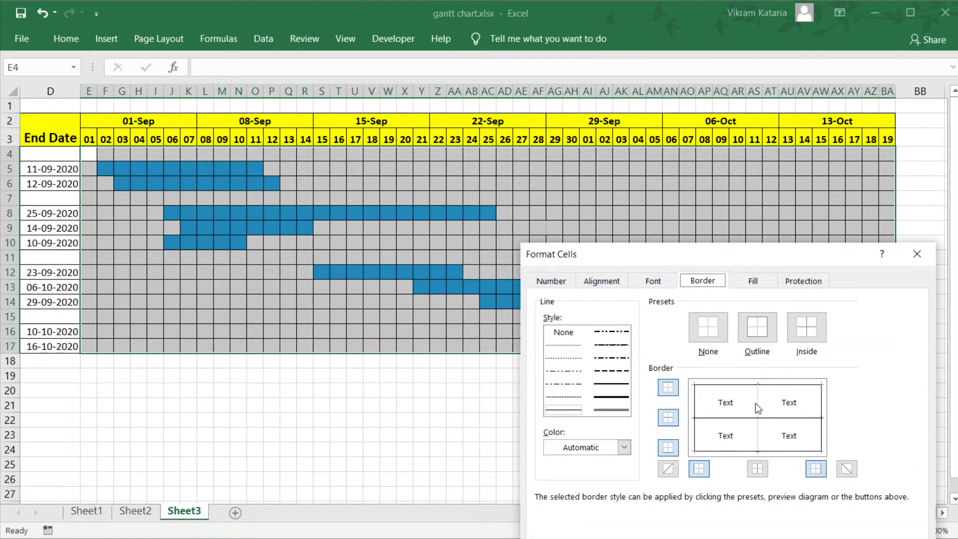
left_click(760, 398)
left_click(760, 400)
key("Return")
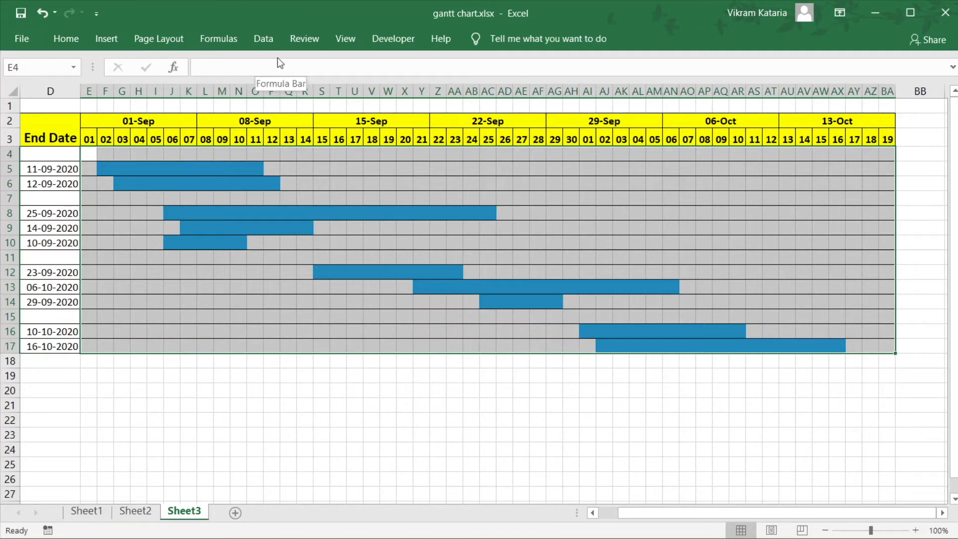
Hide the gridlines on Sheet3 and return to the start of the chart with the timeline deselected.
left_click(343, 42)
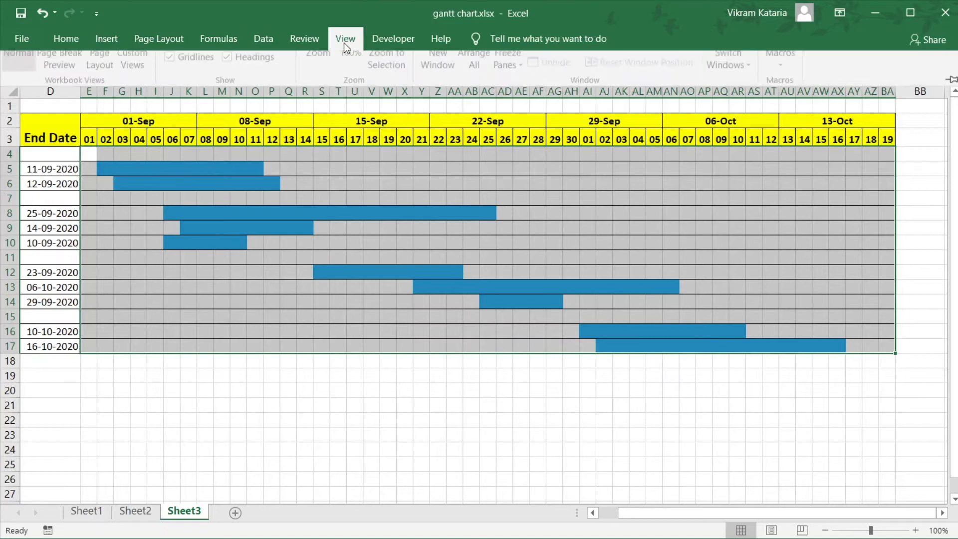
left_click(173, 92)
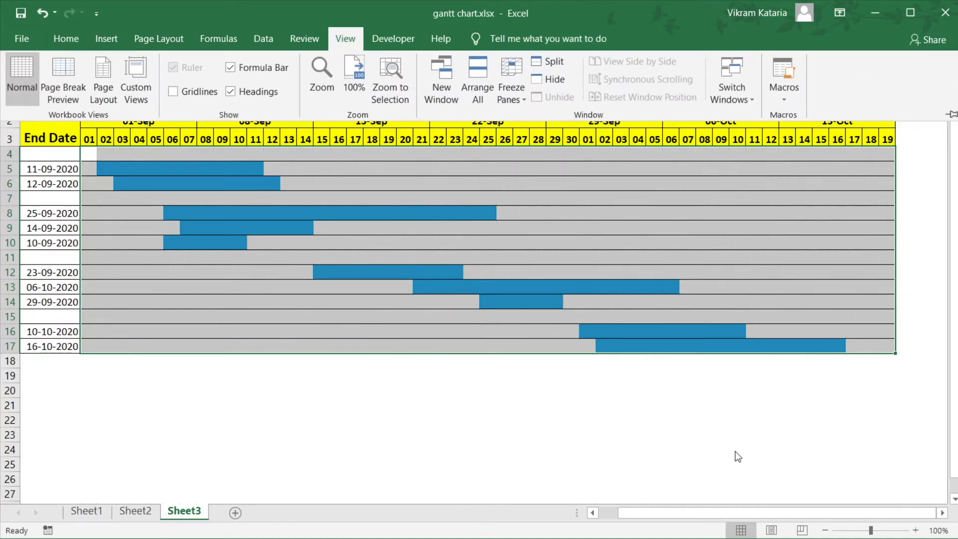
left_click(735, 425)
left_click(606, 514)
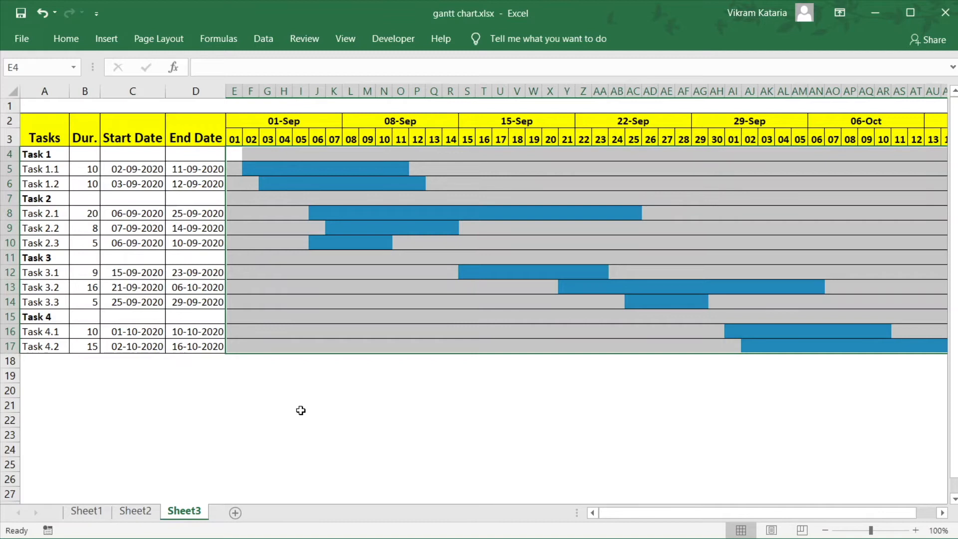
left_click(267, 390)
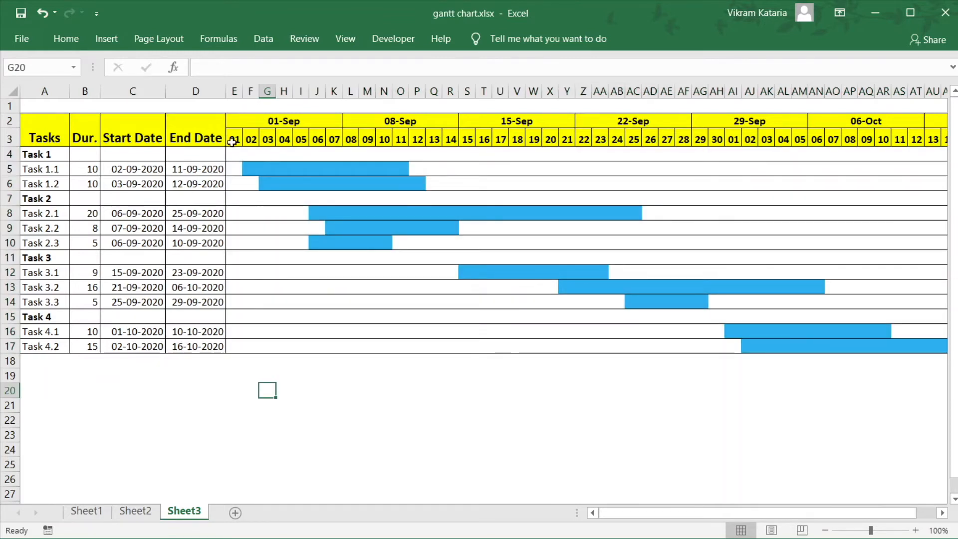
Insert an entire blank column at E, between End Date and the first timeline day.
left_click(235, 140)
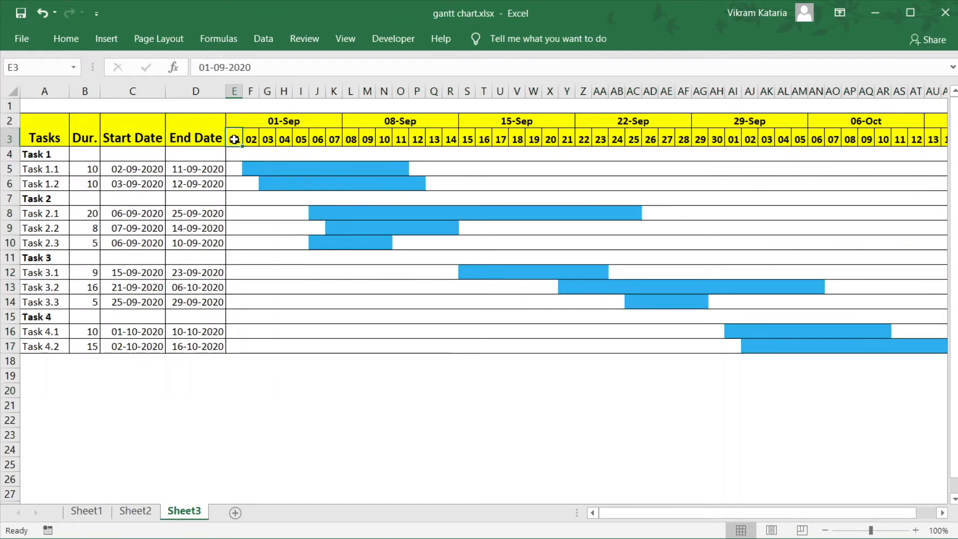
right_click(233, 139)
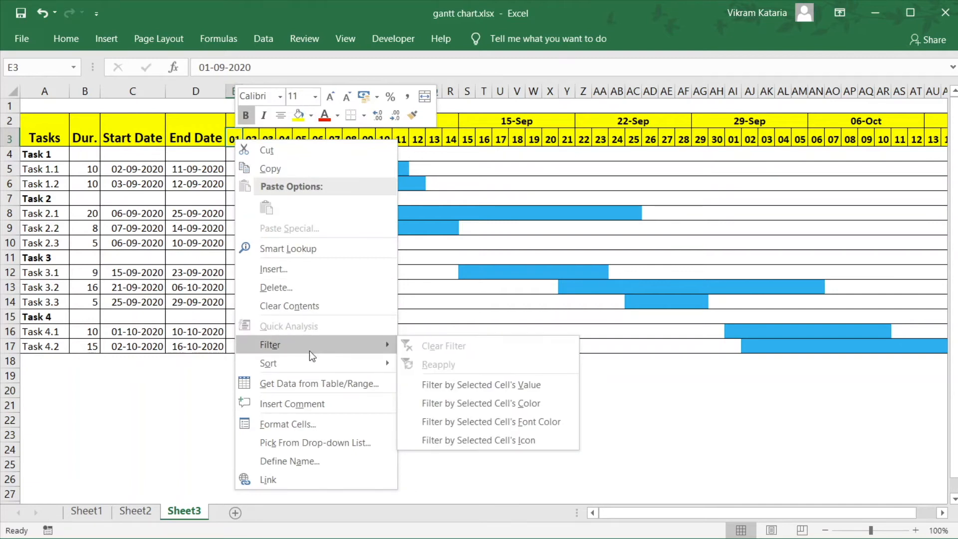
left_click(313, 270)
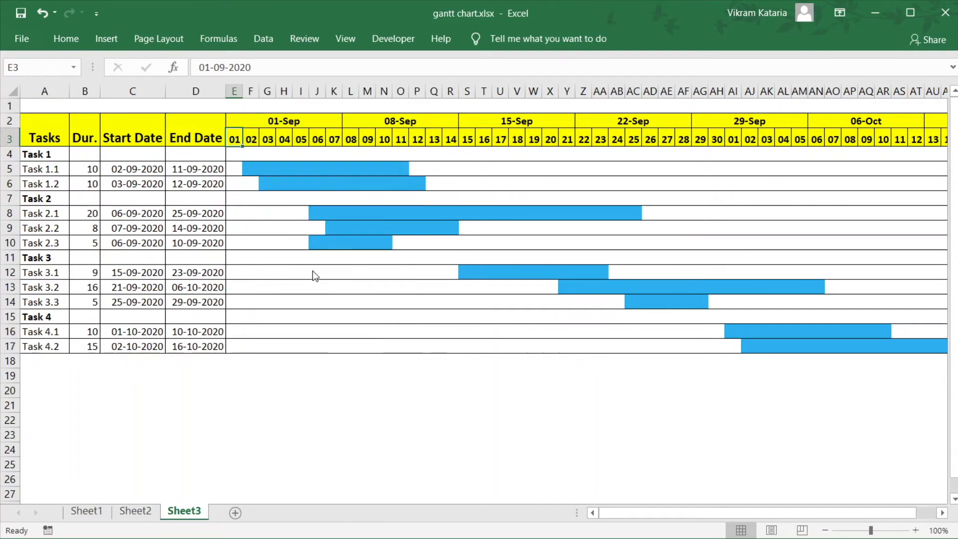
left_click(278, 288)
left_click(283, 316)
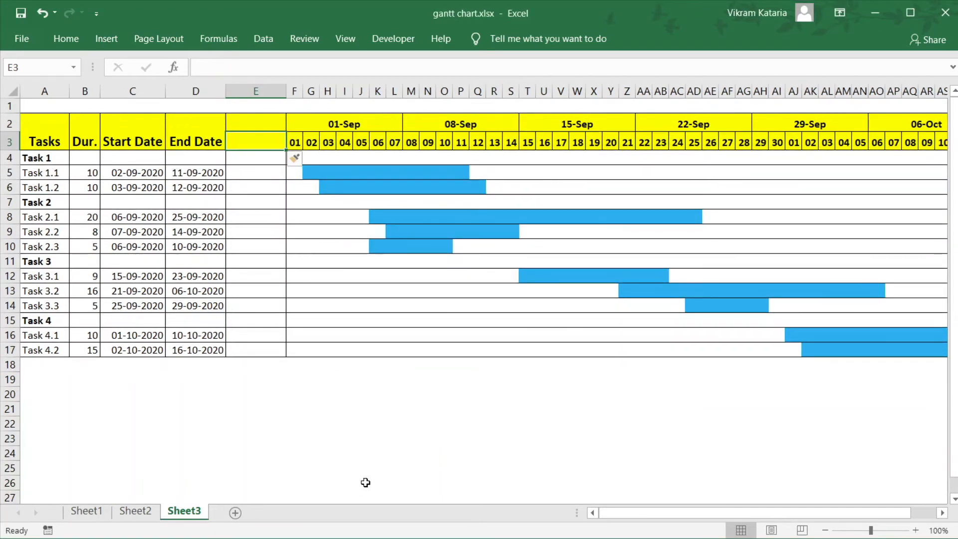
left_click(375, 454)
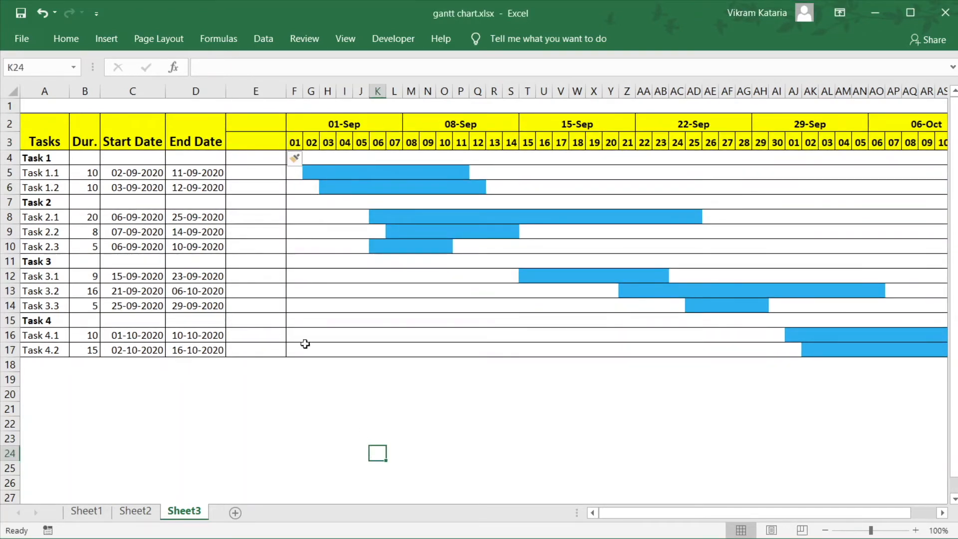
Add the header %Complete in E3 and autofit column E to it.
left_click(252, 143)
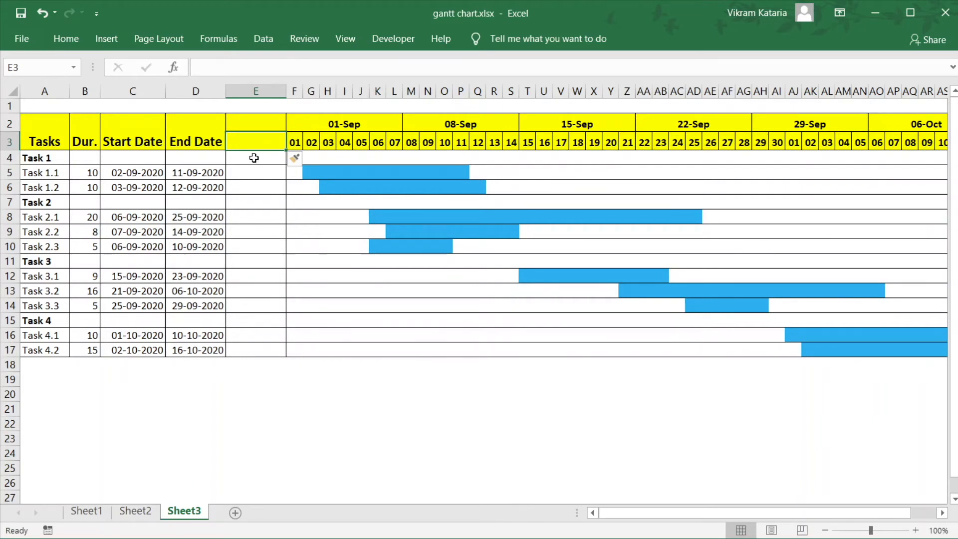
type("%Ci")
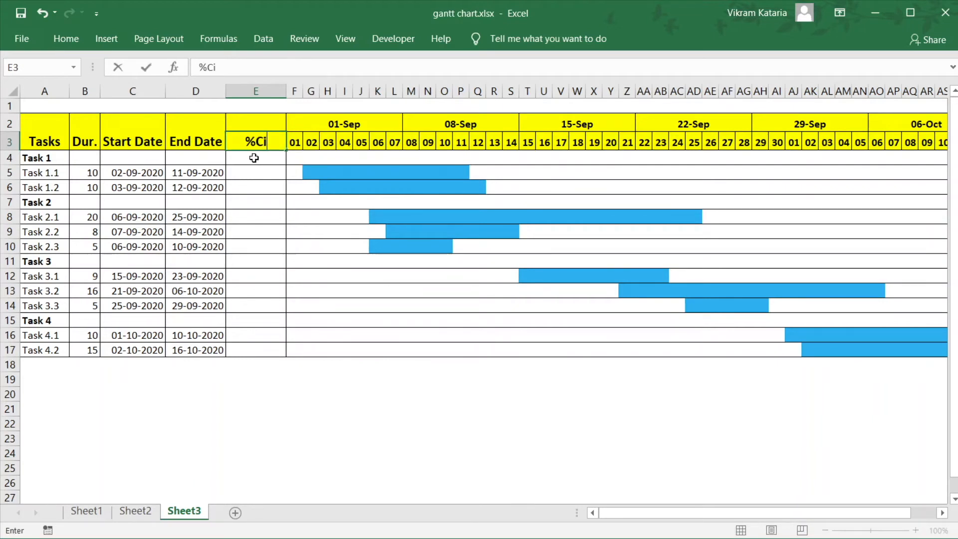
key("BackSpace")
type("omp")
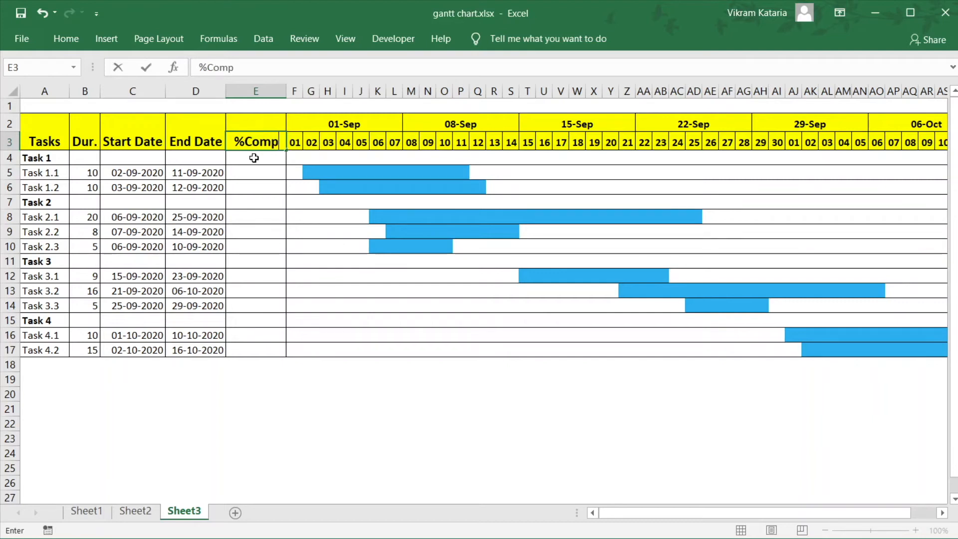
type("lete")
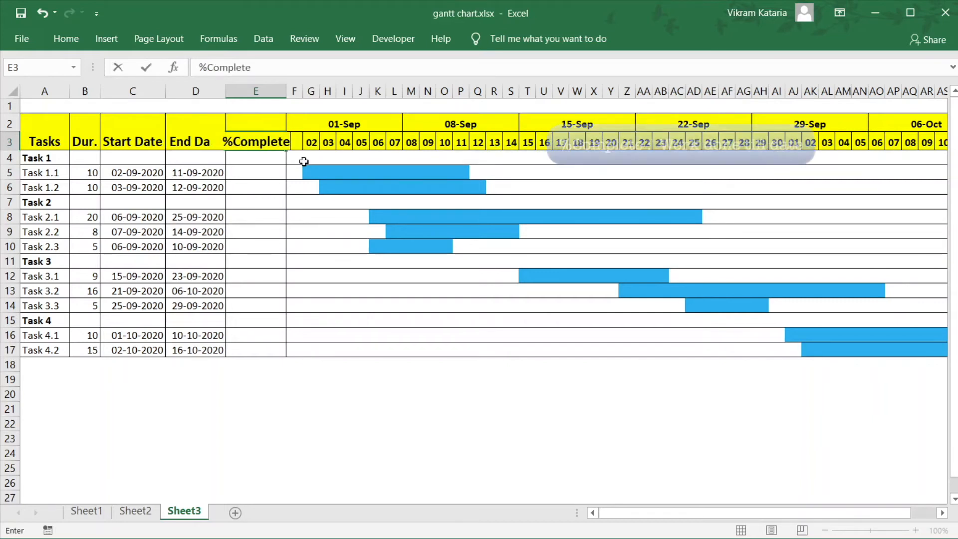
left_click(295, 187)
double_click(286, 91)
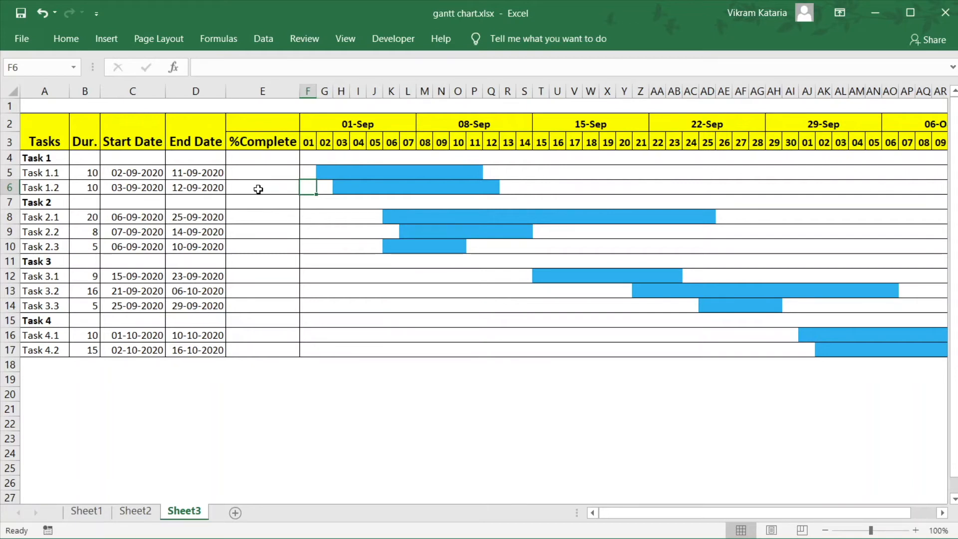
Enter 10 for Task 1.1 and 20 for Task 1.2 in the %Complete column.
left_click(260, 172)
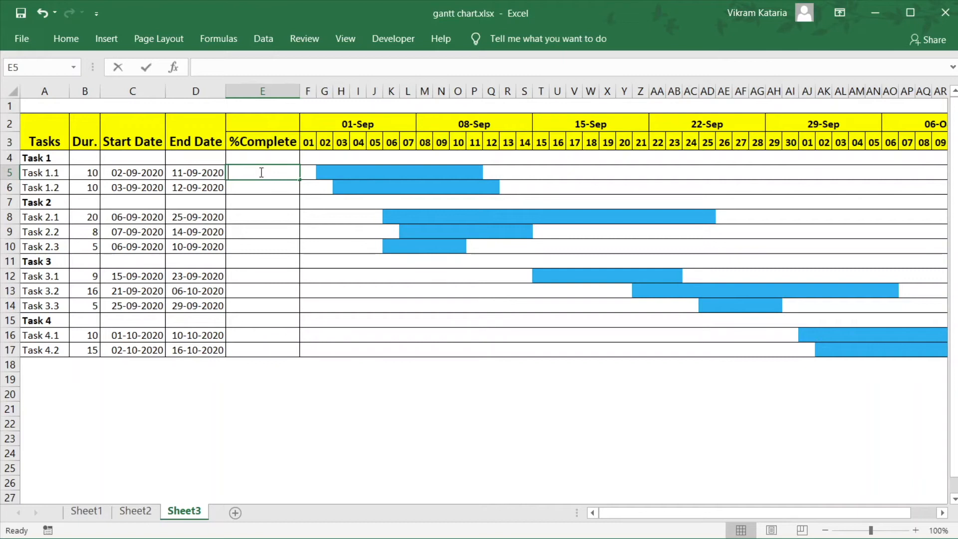
type("10")
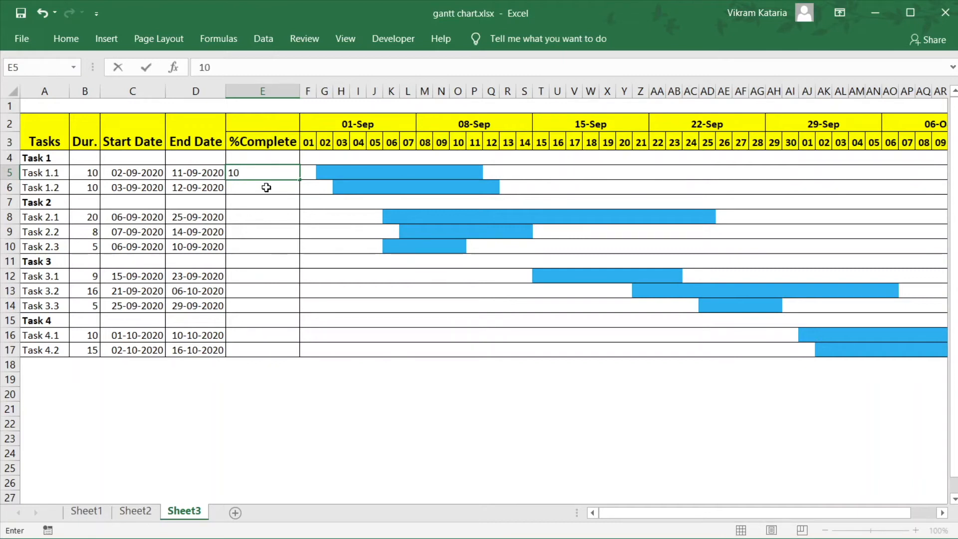
left_click(268, 189)
type("20")
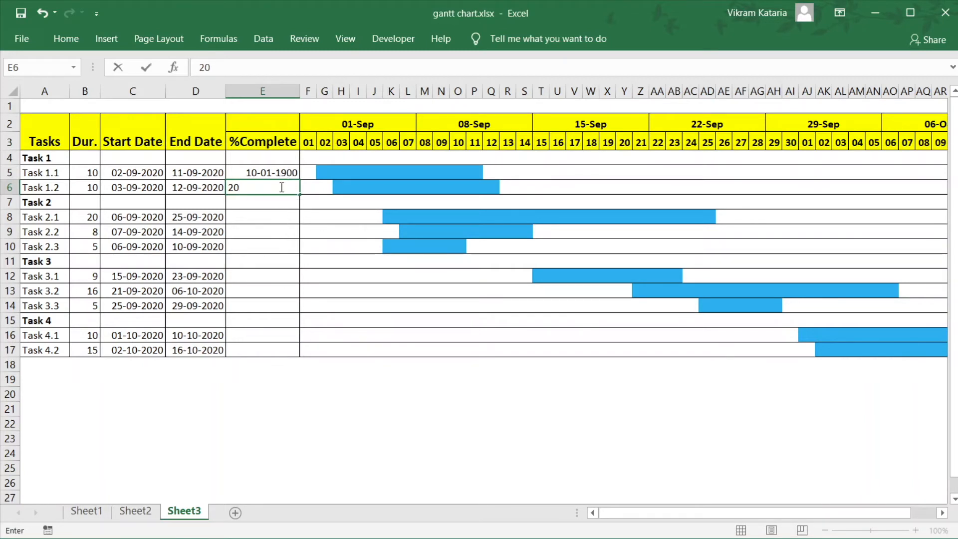
Format the whole %Complete column E as Percentage with 0 decimal places.
left_click(267, 91)
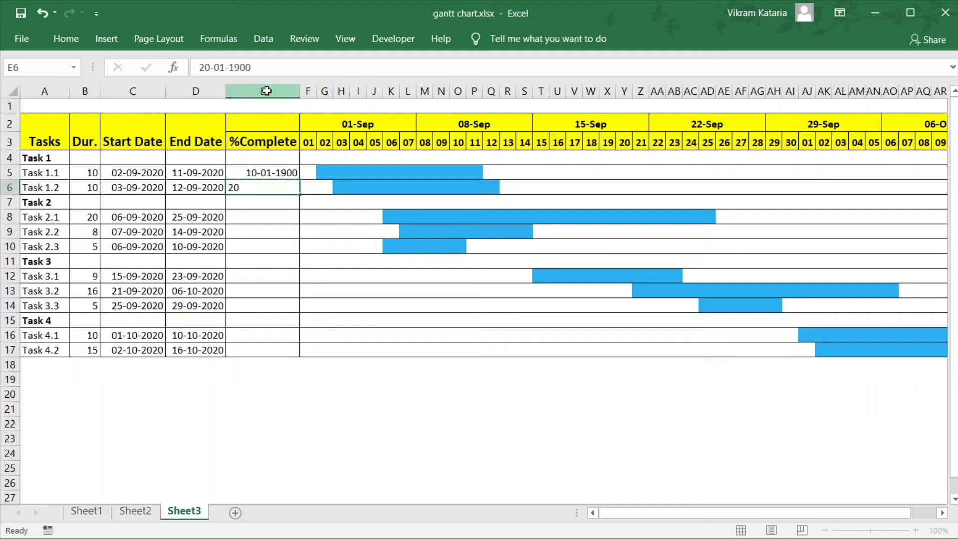
right_click(268, 265)
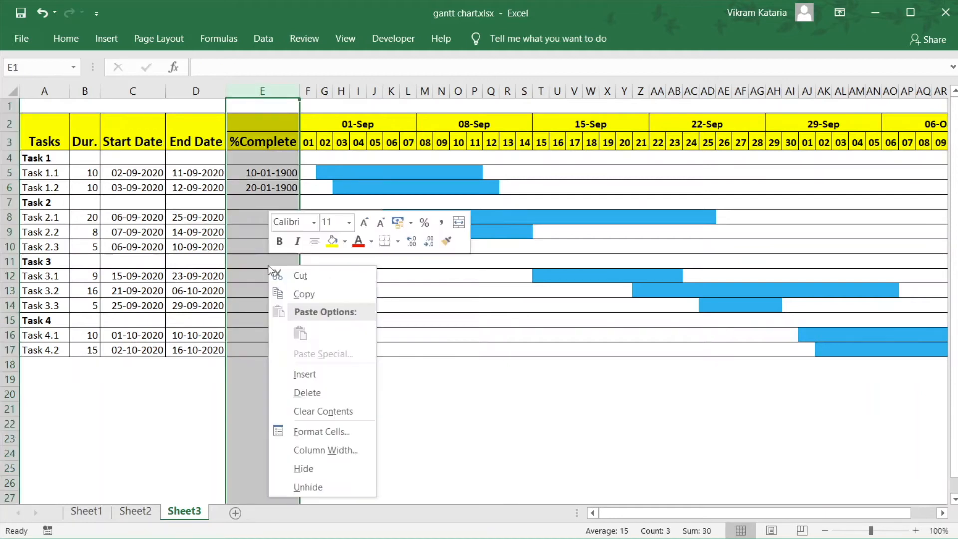
left_click(327, 432)
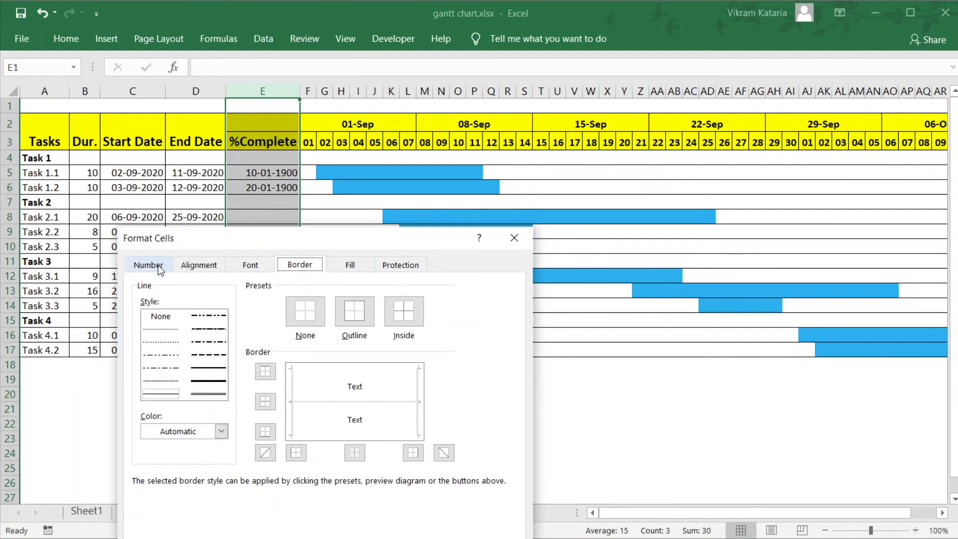
left_click(160, 267)
left_click(155, 363)
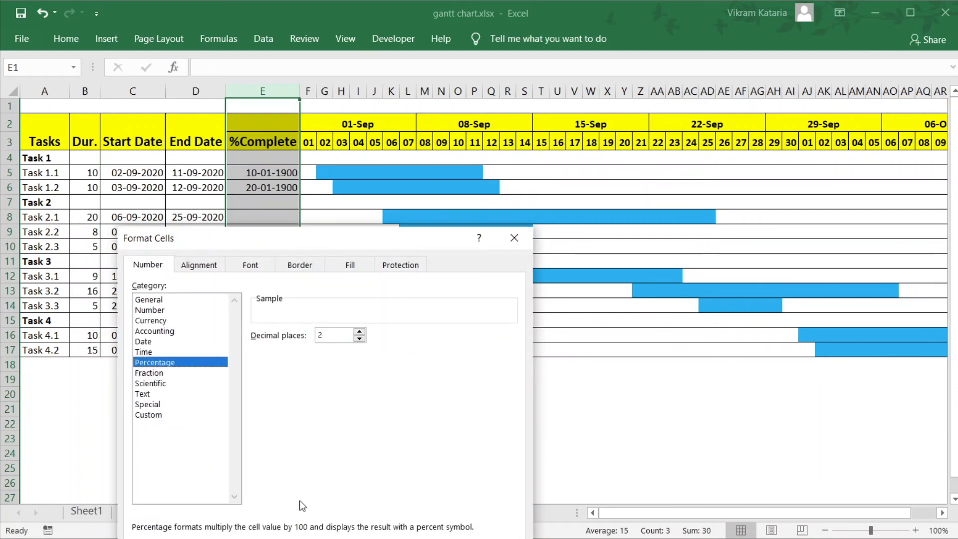
double_click(363, 338)
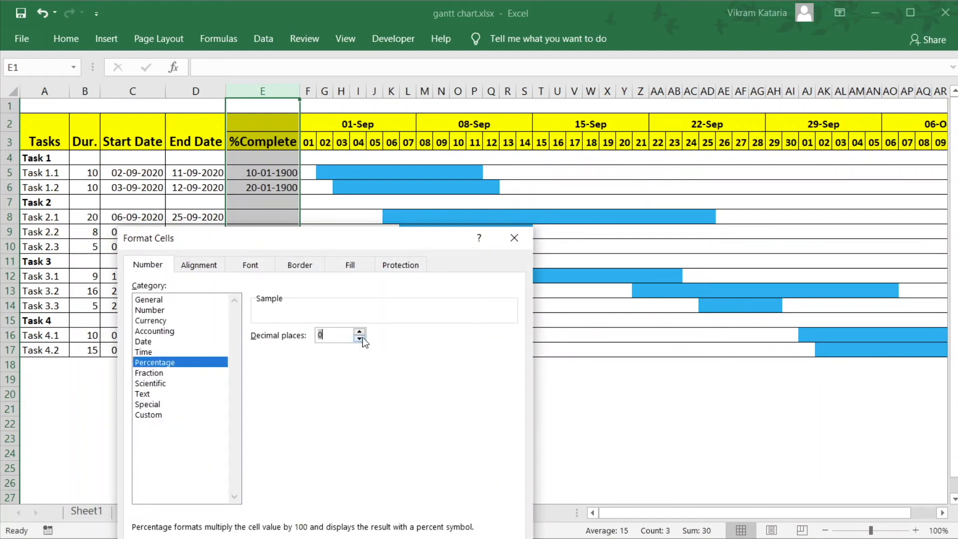
key("Return")
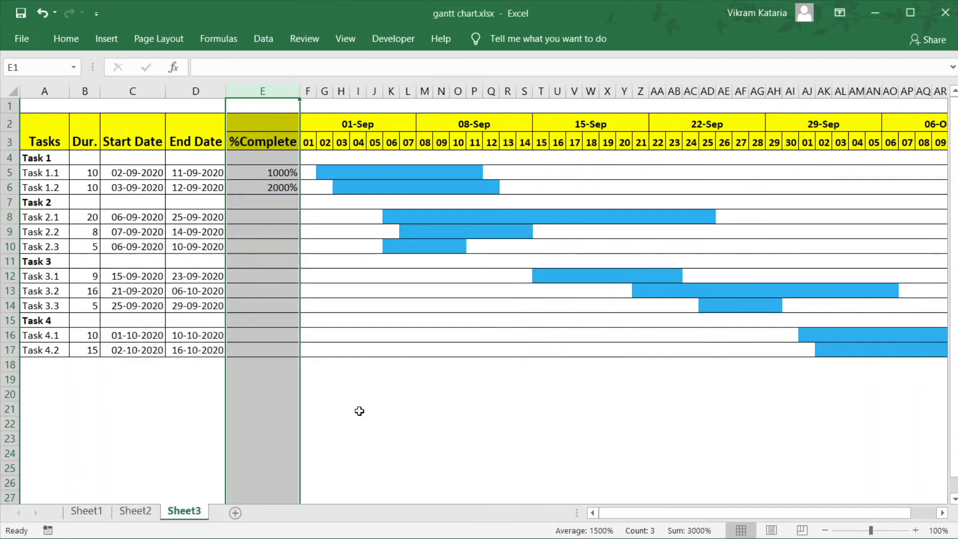
Enter completion values of 10%, 20%, 30%, 40% and 50% for Tasks 1.1, 1.2, 2.1, 2.2 and 2.3.
left_click(280, 173)
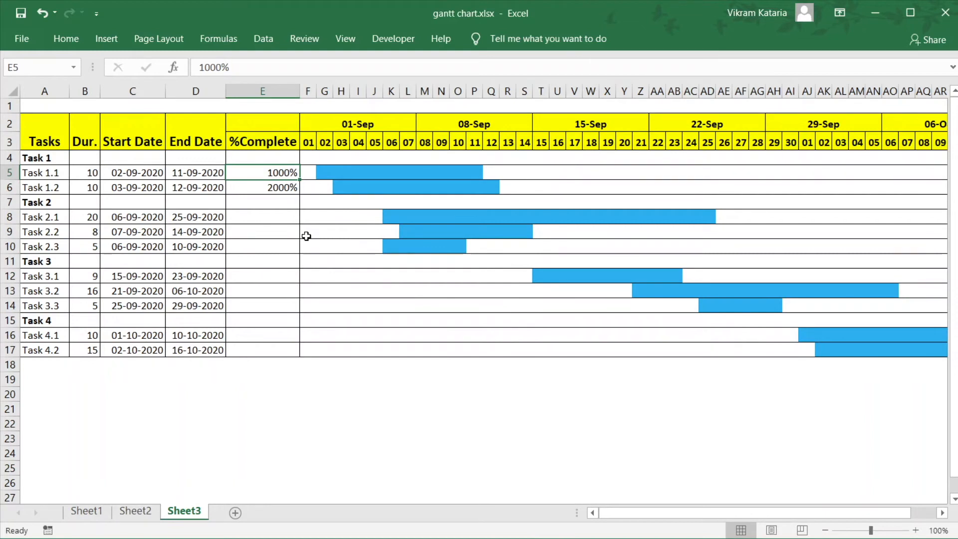
type("10")
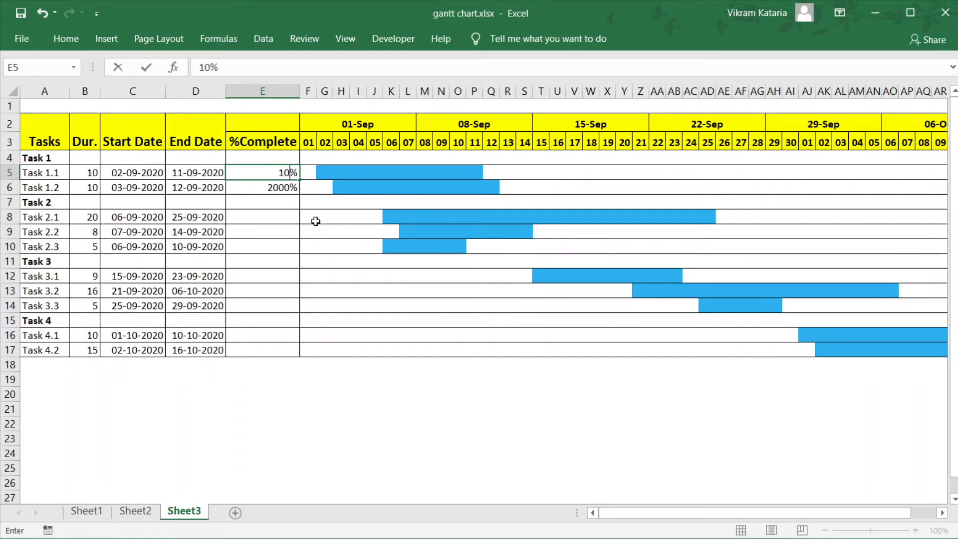
left_click(282, 190)
type("20")
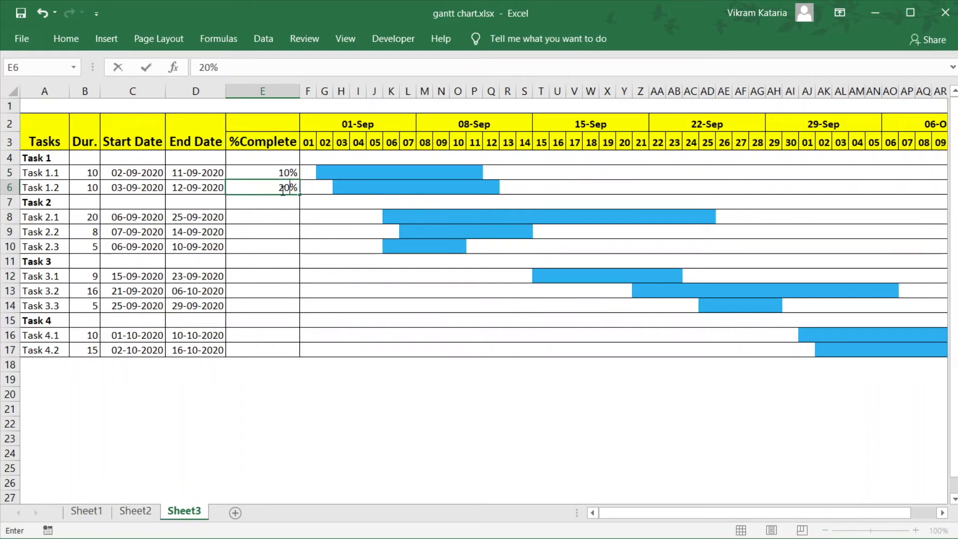
left_click(285, 220)
type("30")
key("Return")
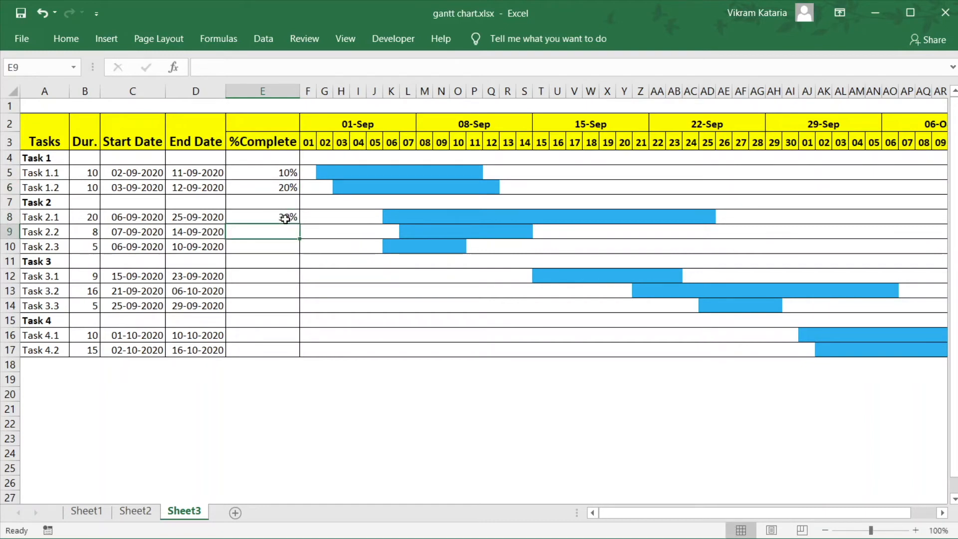
type("40")
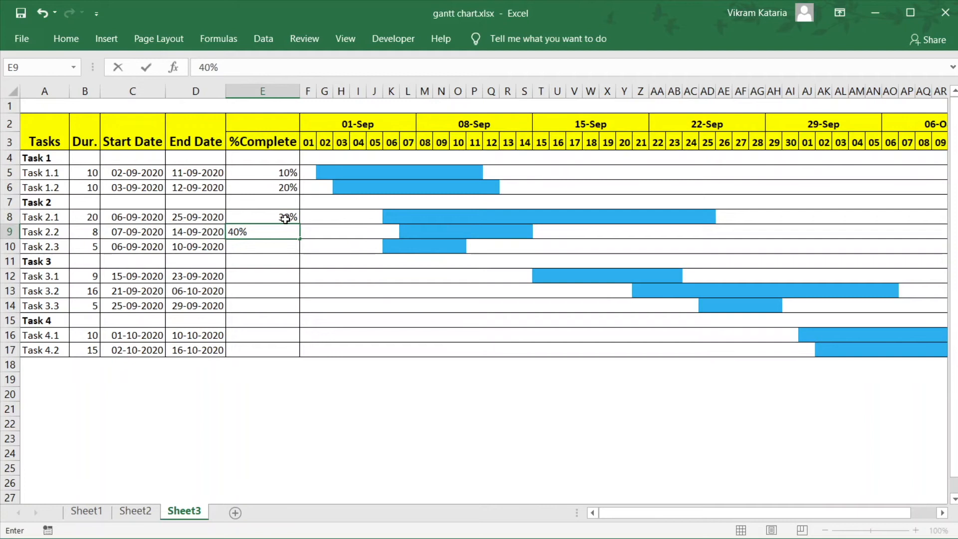
key("Return")
type("50")
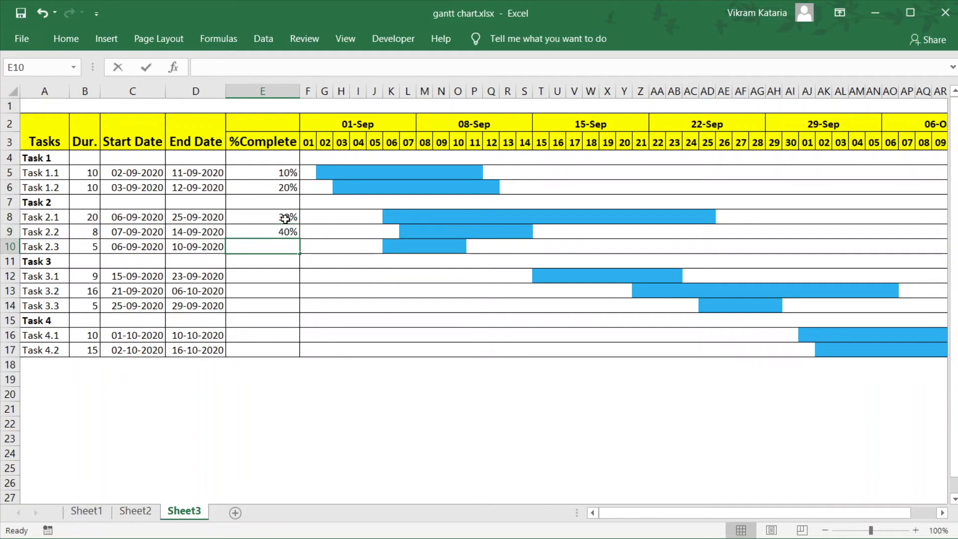
left_click(342, 303)
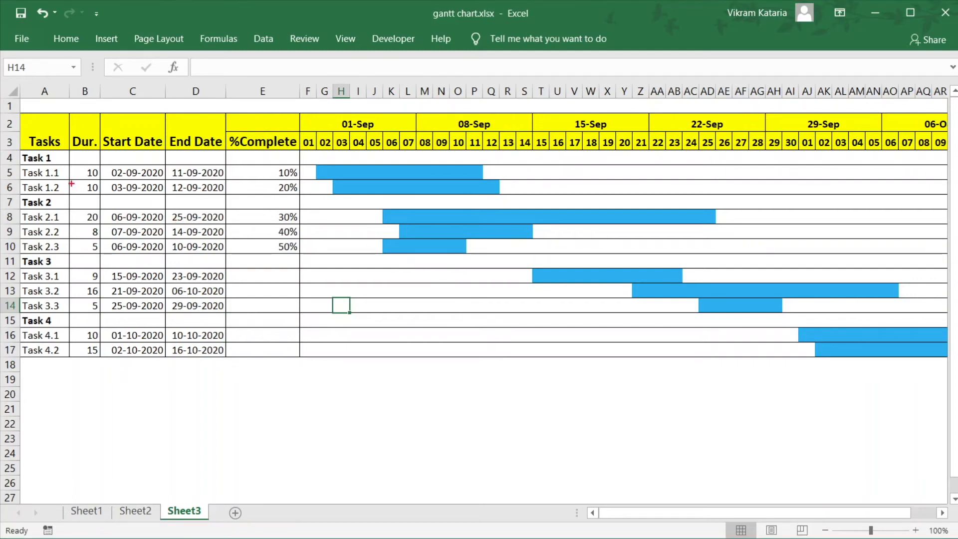
Calculate Task 1.1's completed days in F5 with the formula =E5*B5.
mouse_move(19, 168)
left_mouse_down()
mouse_move(52, 185)
mouse_move(307, 188)
left_mouse_up()
left_click(309, 172)
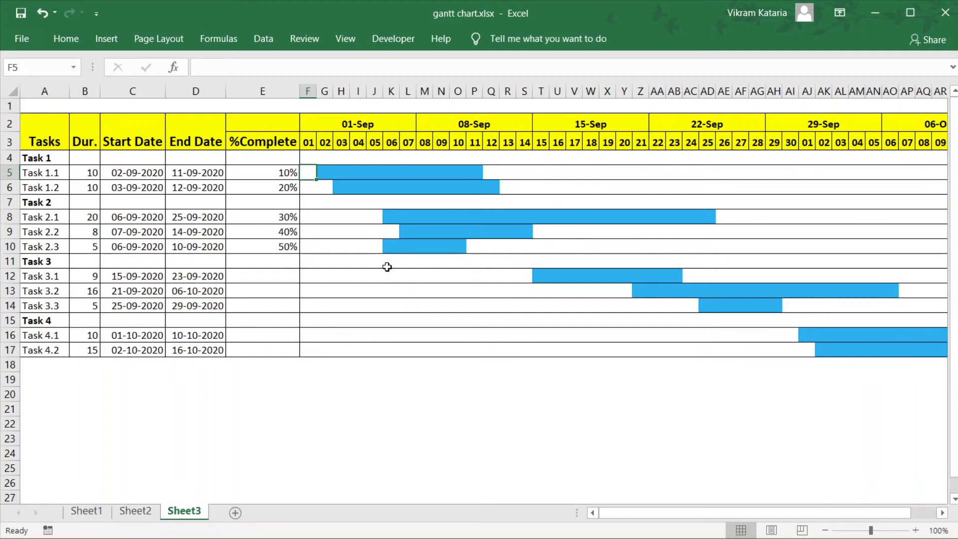
type("=")
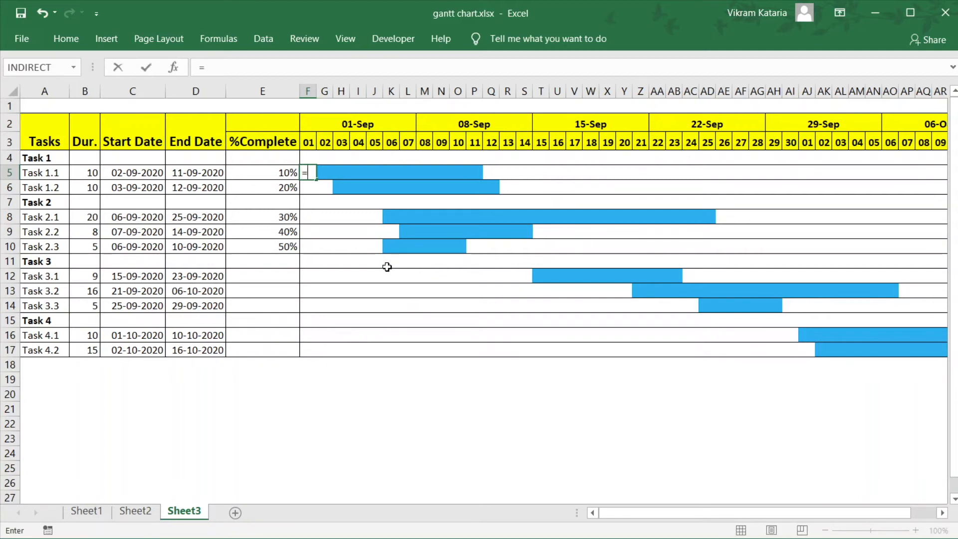
left_click(266, 174)
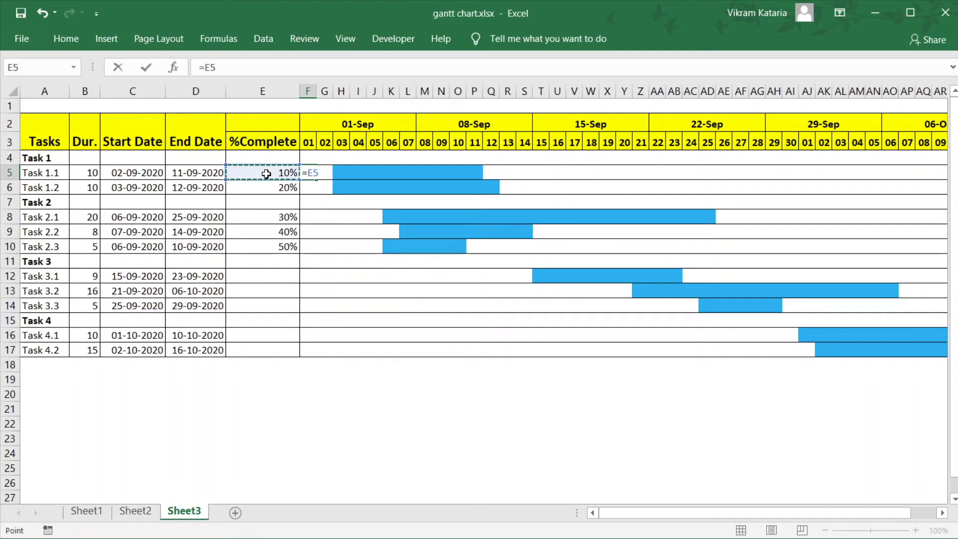
type("*")
left_click(96, 173)
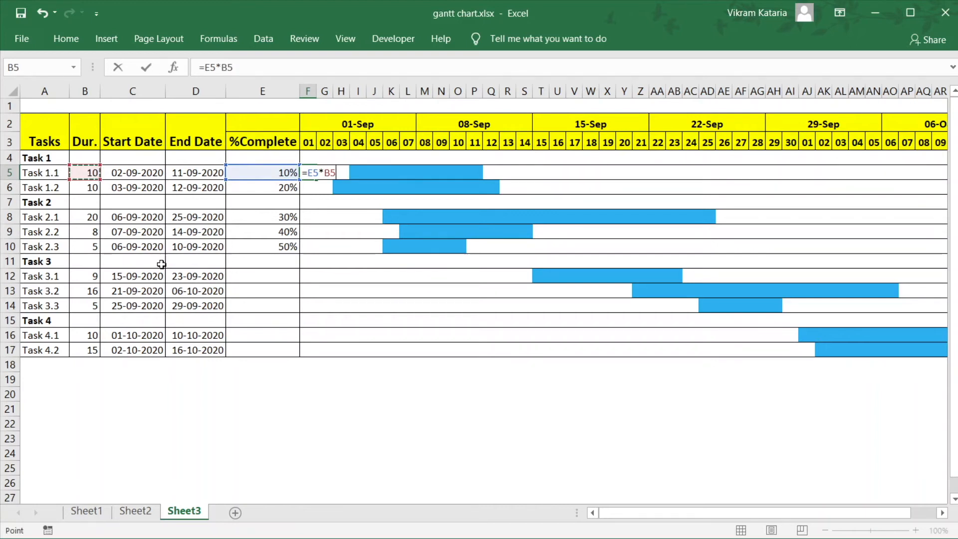
key("Return")
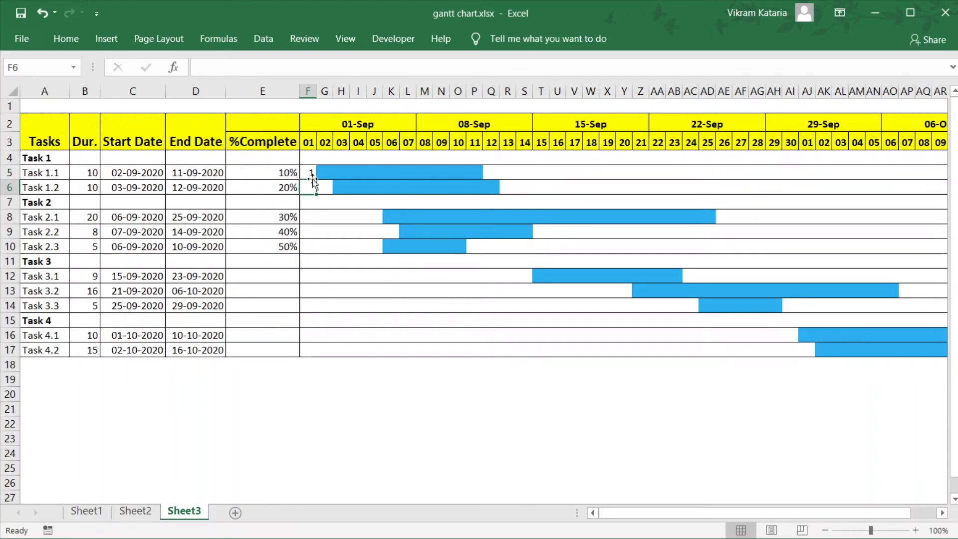
Extend the F5 formula to add the start date, making it =SUM(C5,E5*B5).
left_click(310, 172)
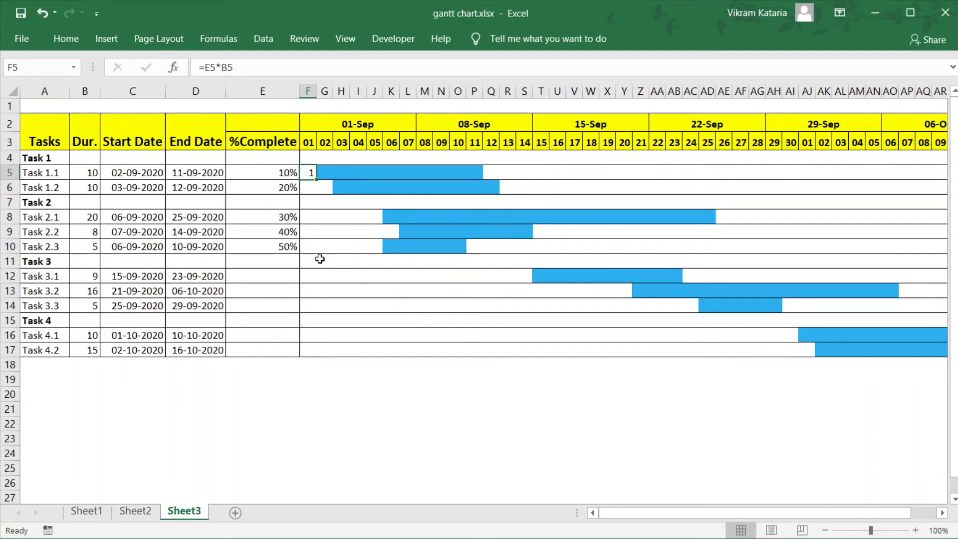
left_click(206, 67)
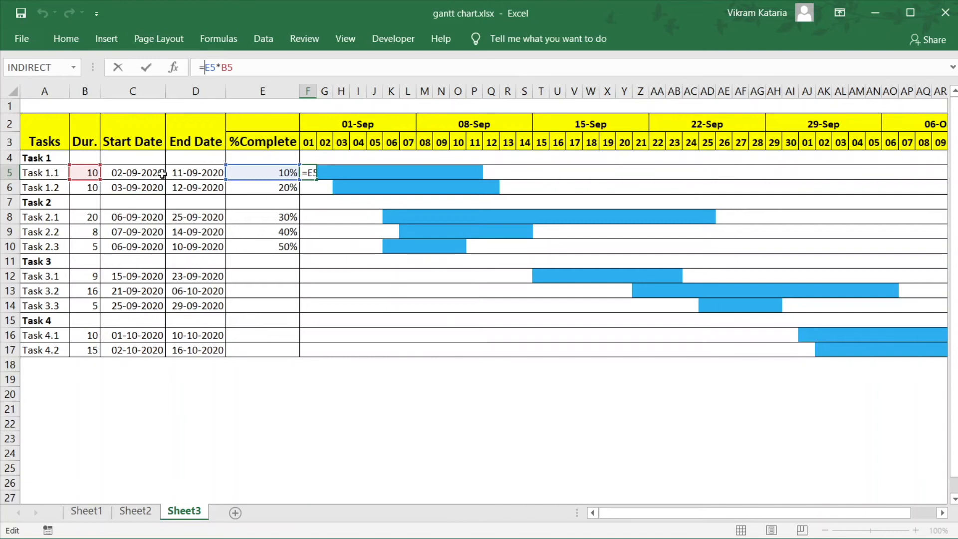
type("sum(")
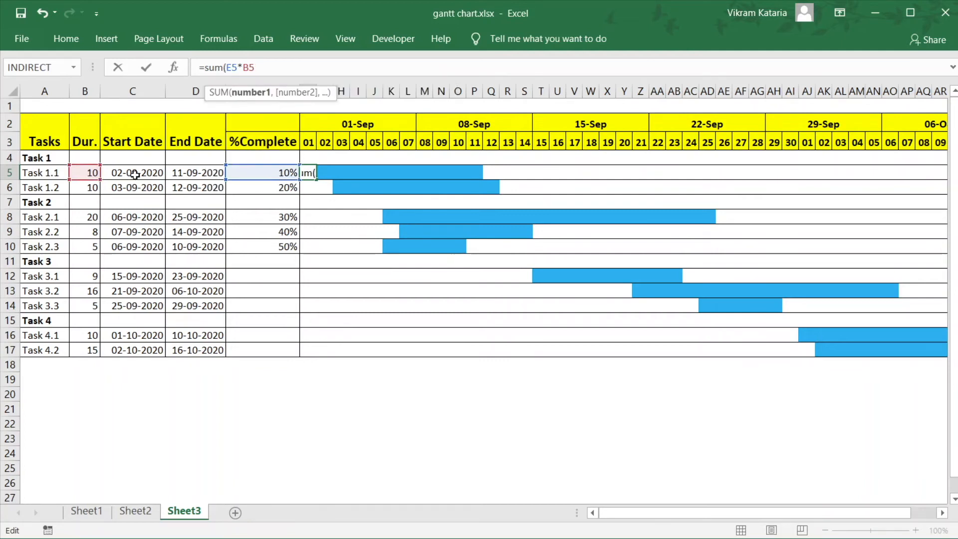
left_click(135, 175)
type(",")
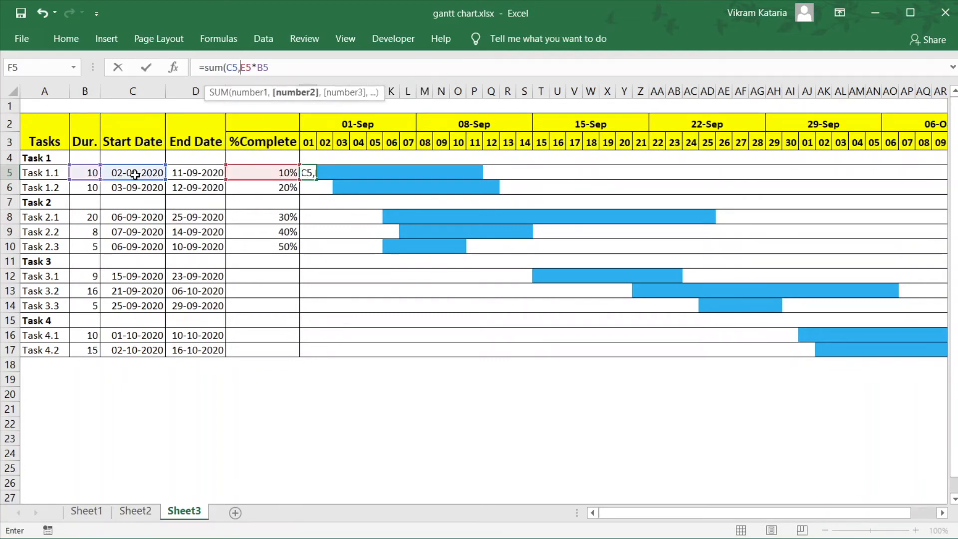
left_click(286, 68)
type(")")
key("Return")
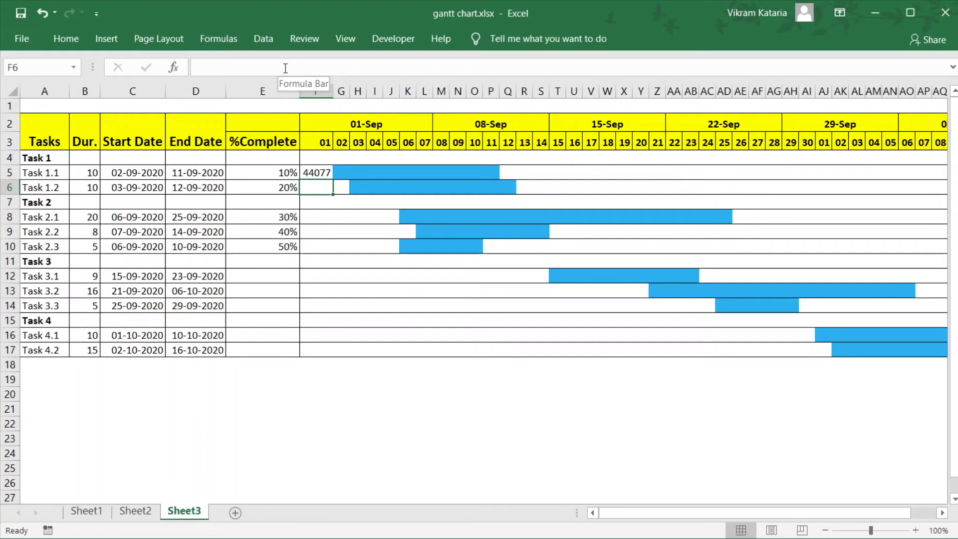
Format cell F5 as a Date using the *14-03-2012 type with the English (India) locale.
left_click(325, 174)
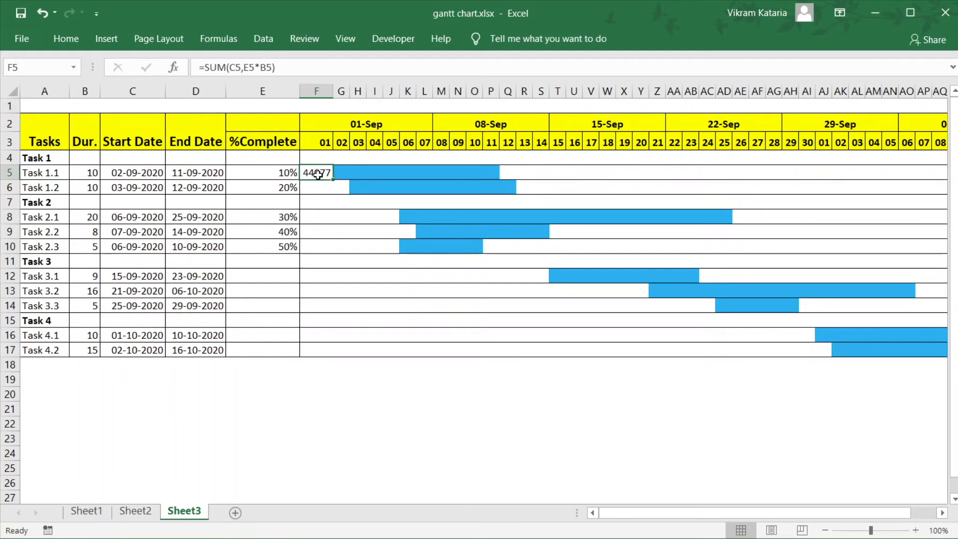
right_click(318, 171)
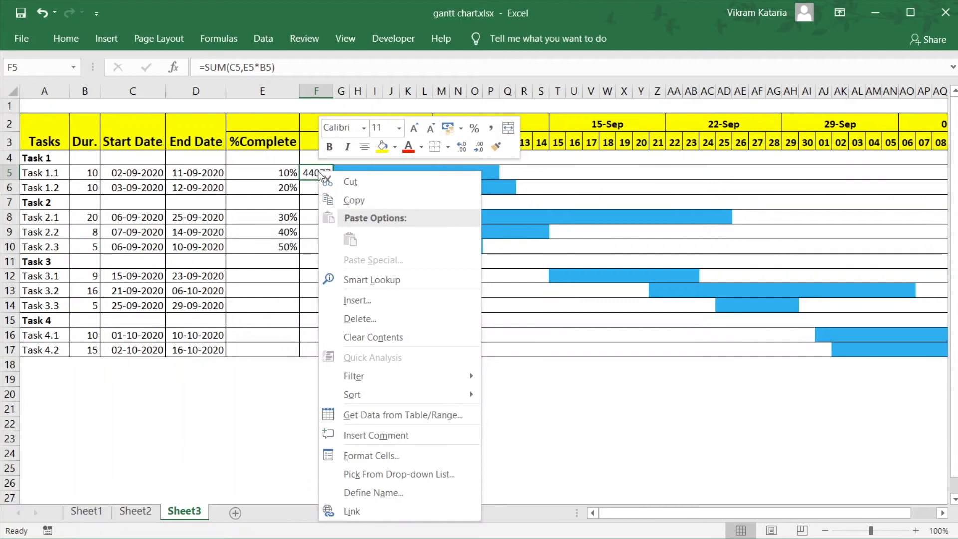
left_click(384, 456)
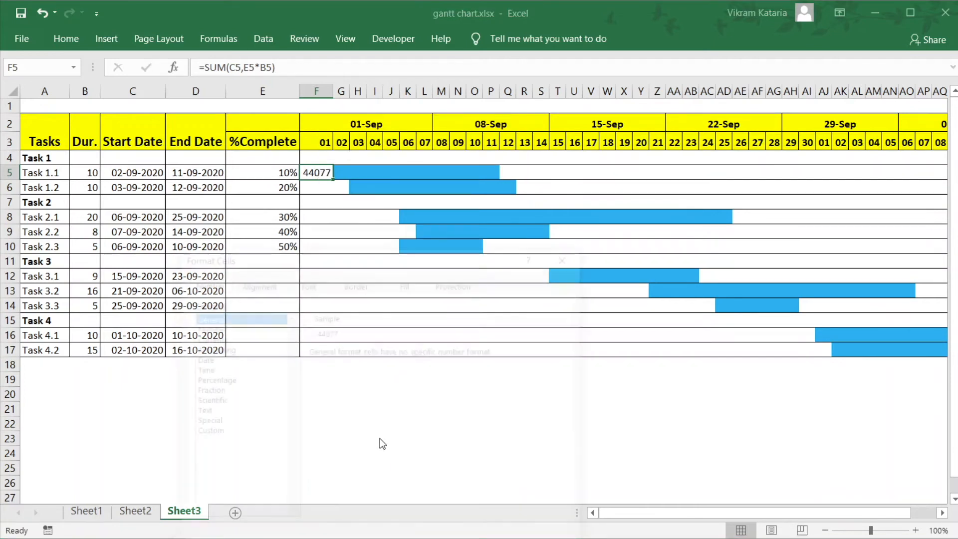
left_click(199, 358)
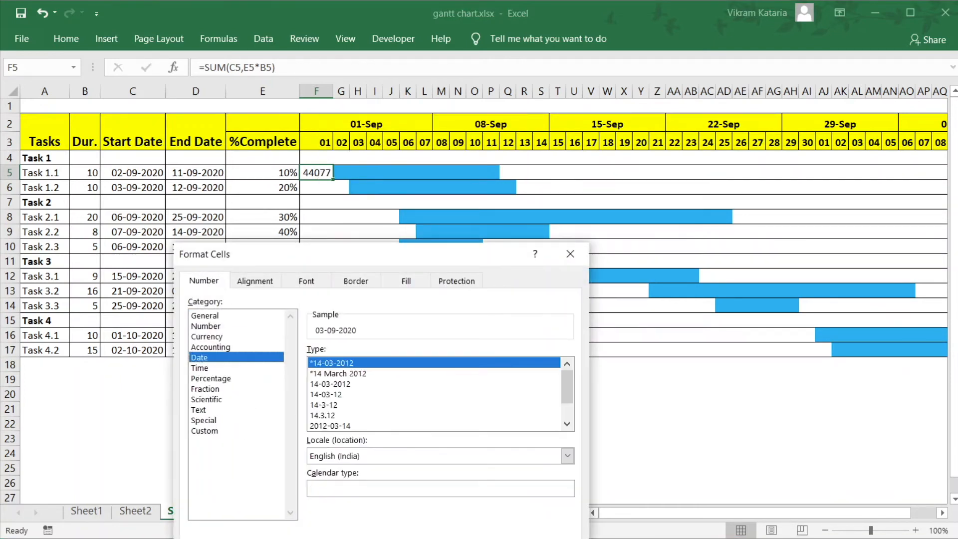
key("Return")
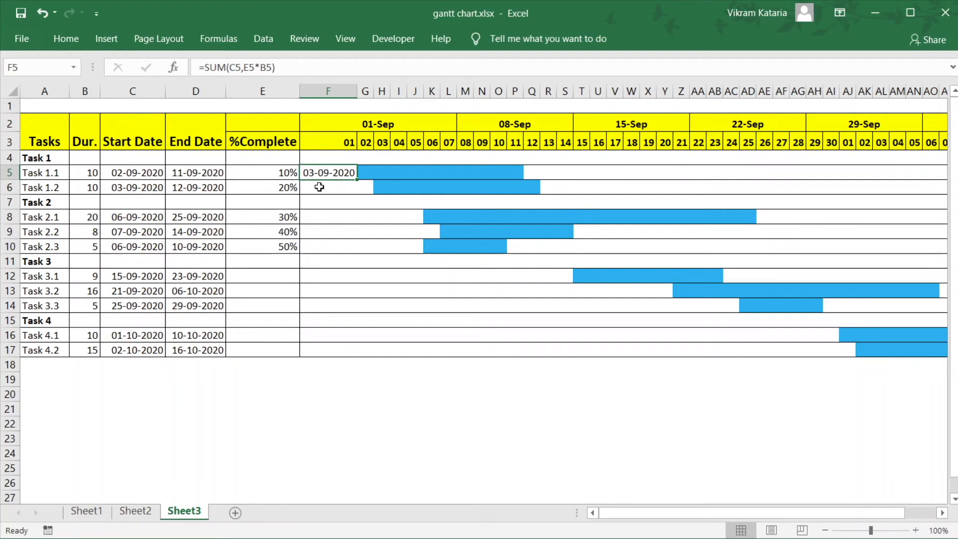
Subtract one day from the F5 result, making the formula =SUM(C5,E5*B5)-1.
left_click(299, 65)
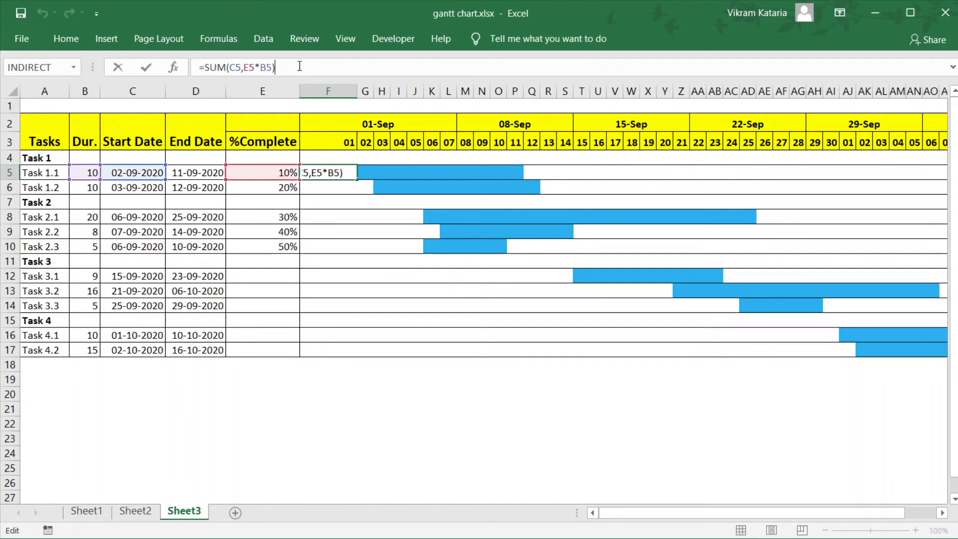
type("-1")
key("Return")
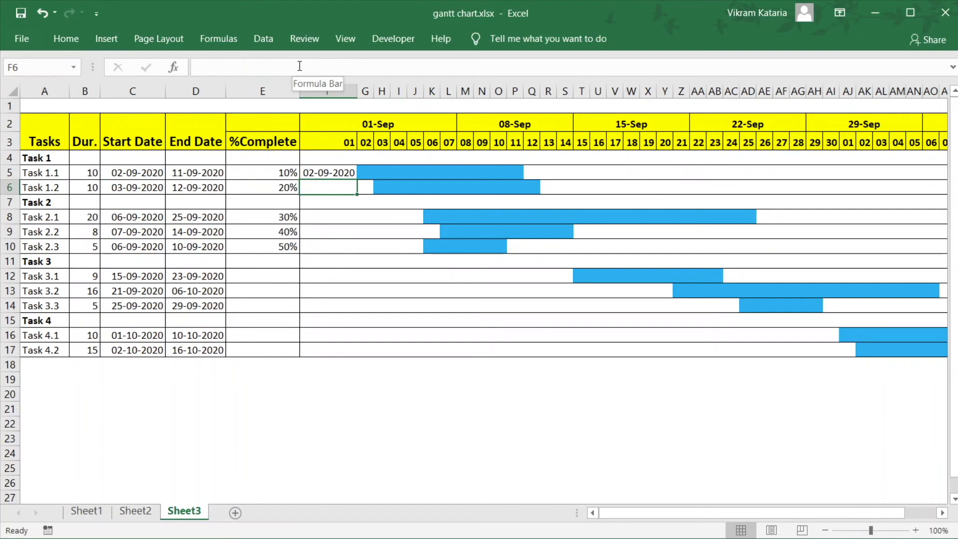
Insert an AND function before the SUM in F5's formula, with F3>=C5 as its first condition.
left_click(332, 174)
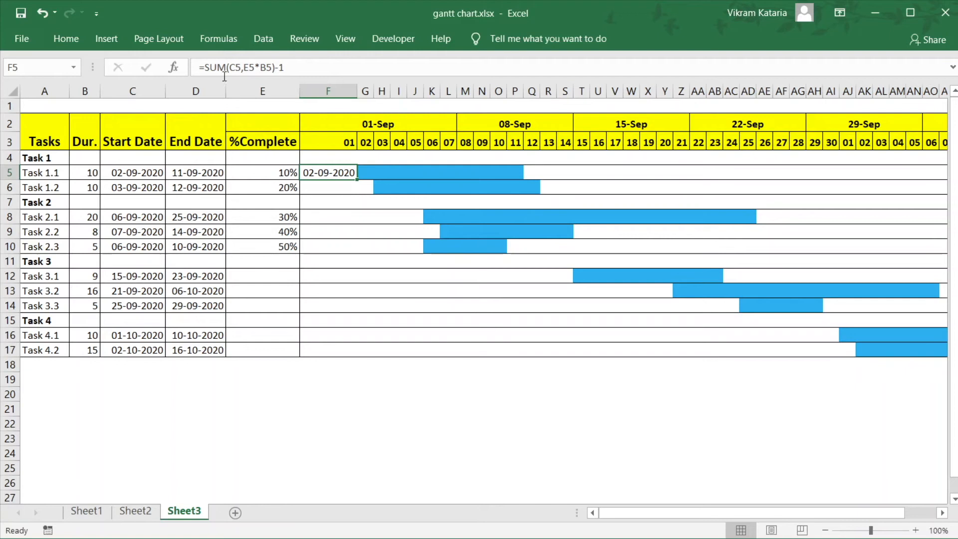
left_click(206, 68)
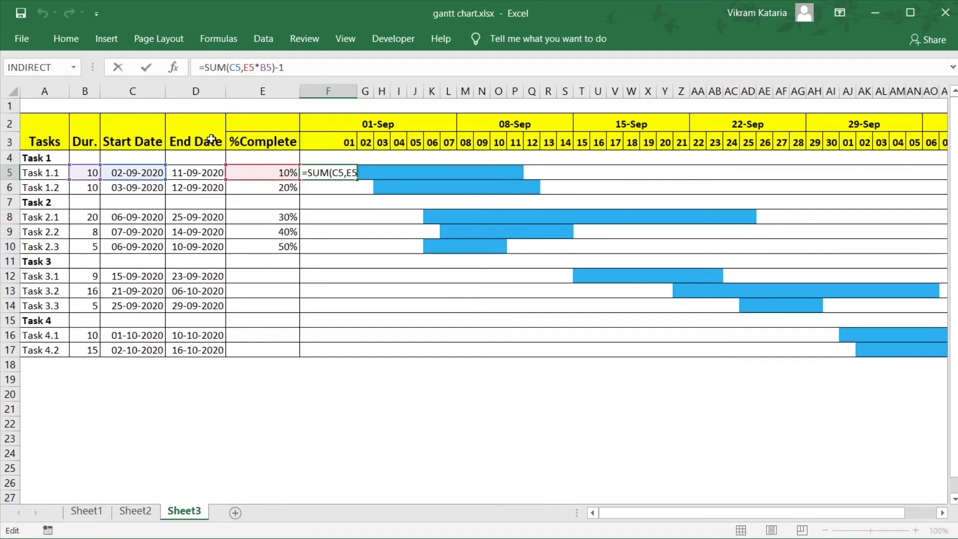
type("and(")
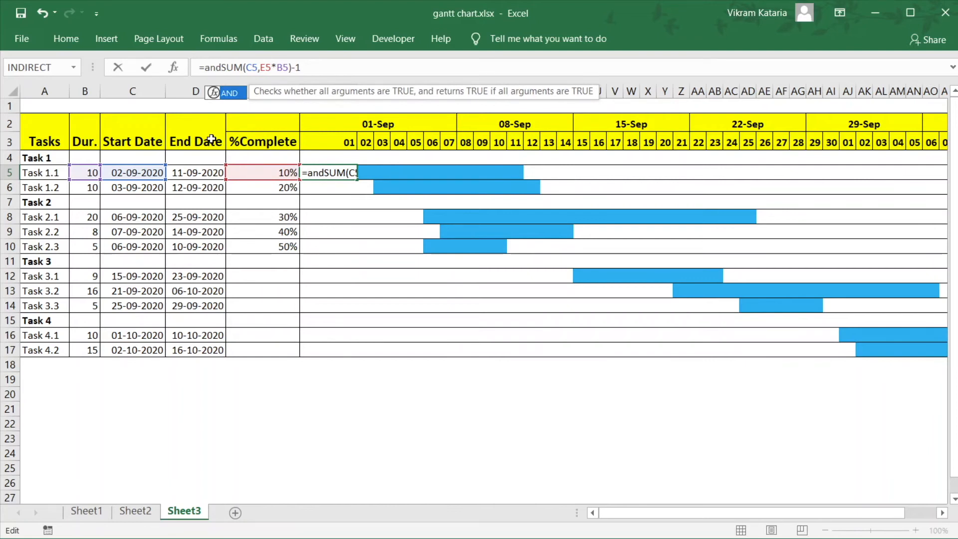
left_click(334, 142)
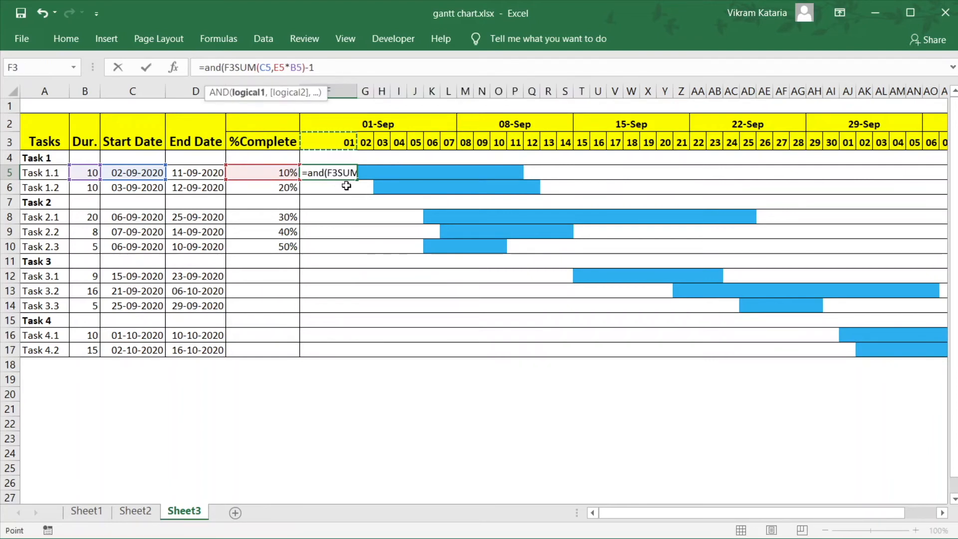
type(",")
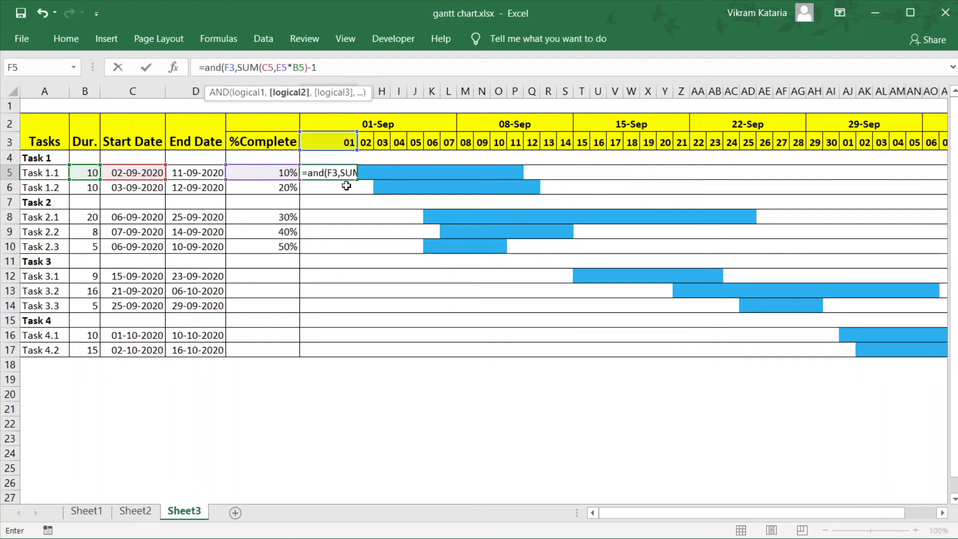
key("BackSpace")
type(">=")
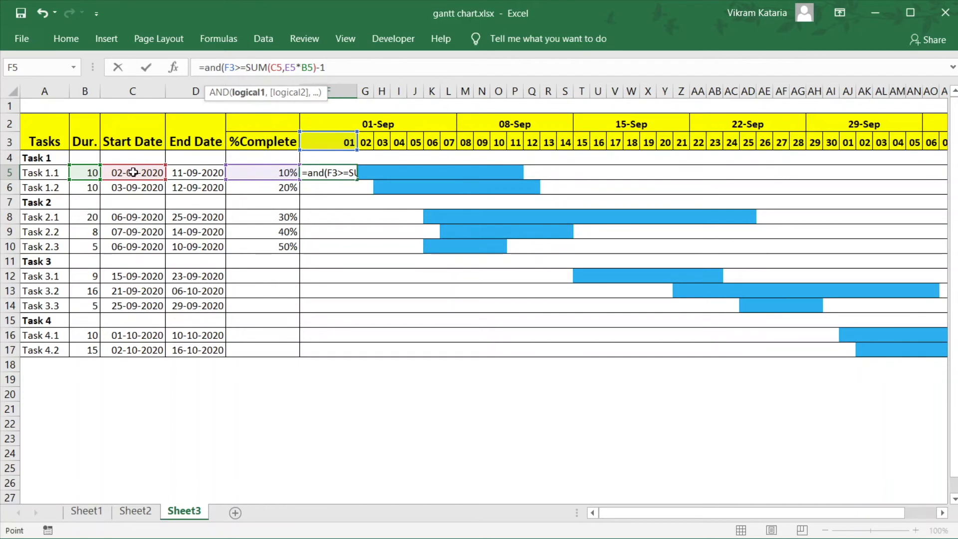
left_click(133, 172)
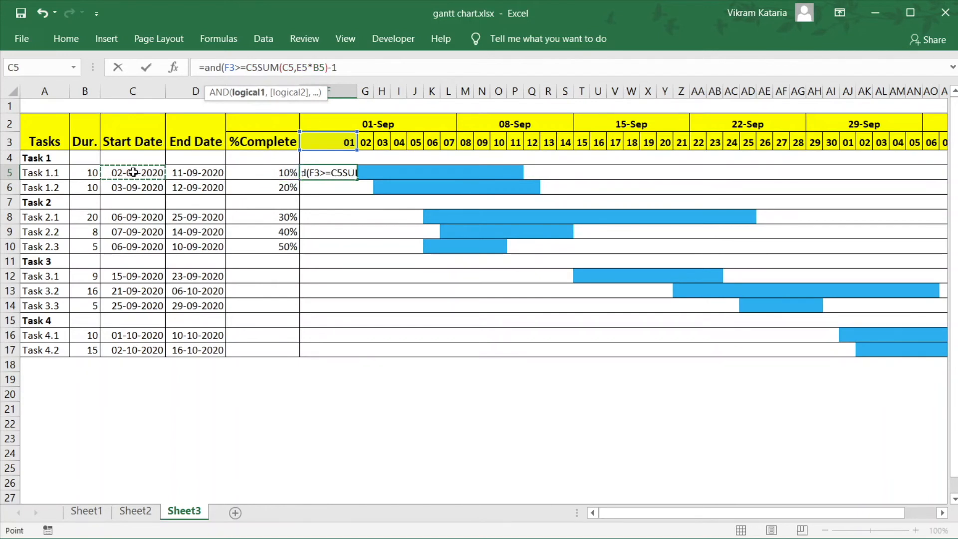
type(",")
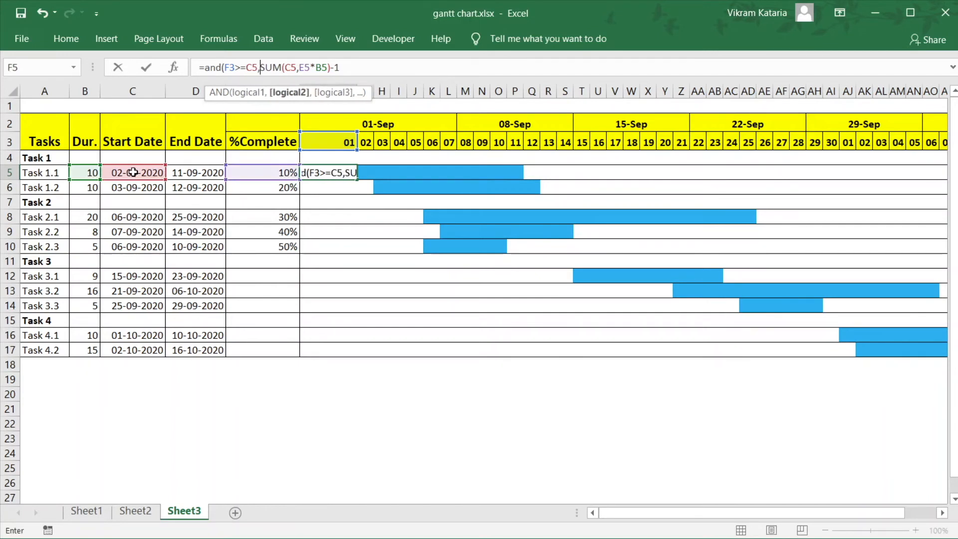
Complete F5's second condition so the formula is =AND(F3>=C5,F3<=SUM(C5,E5*B5)-1).
left_click(341, 141)
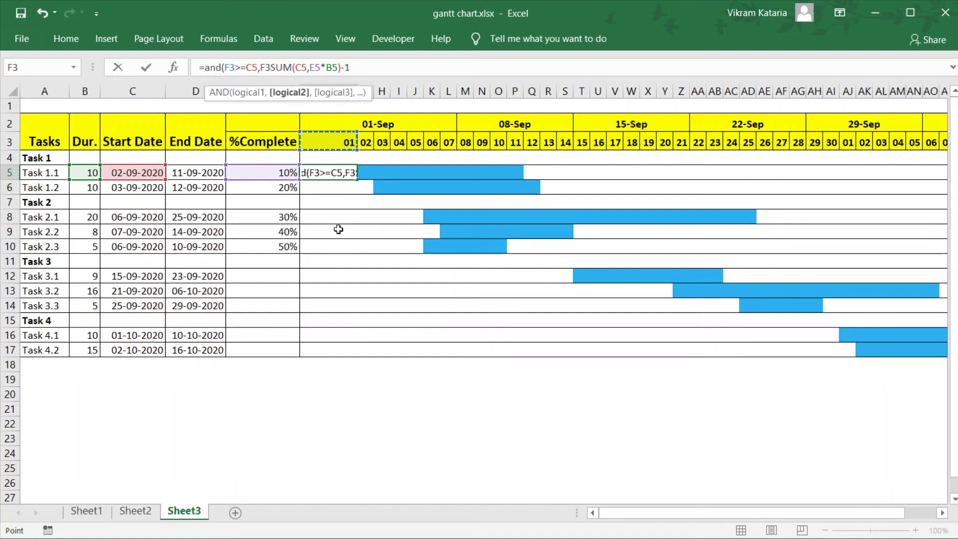
type("<")
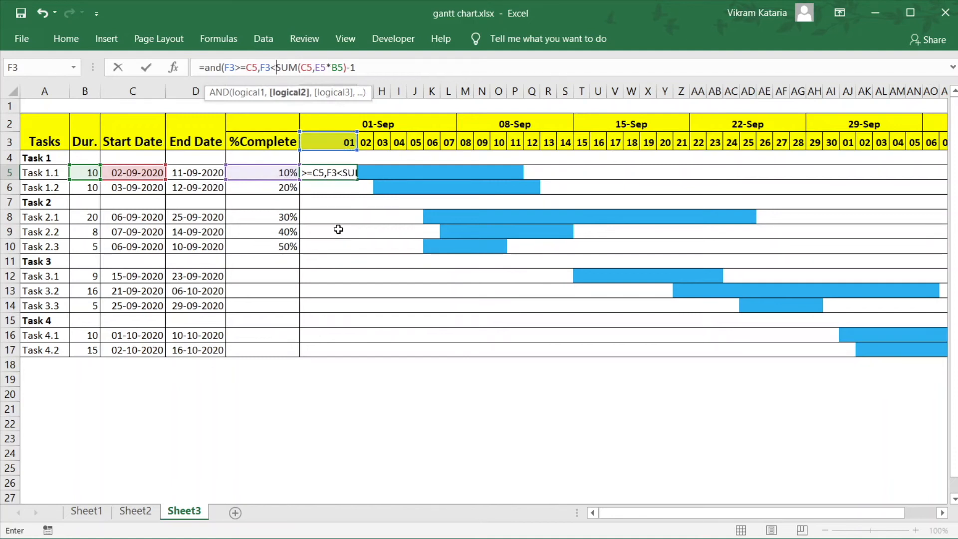
type("=")
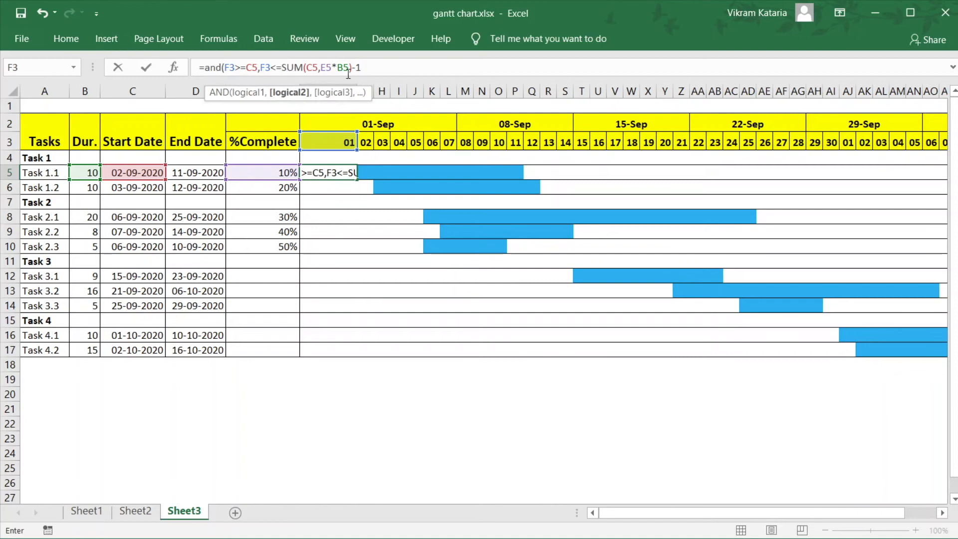
left_click(384, 67)
type(")")
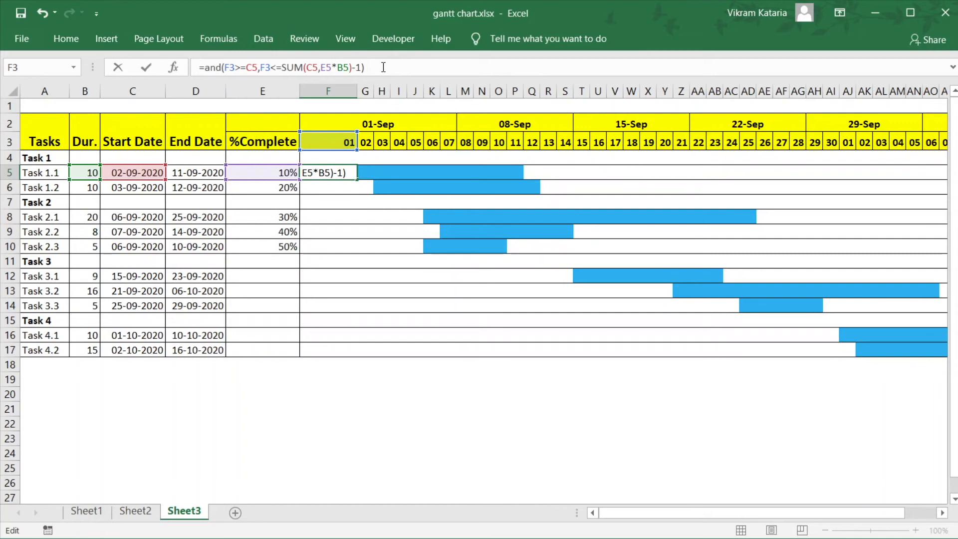
key("Return")
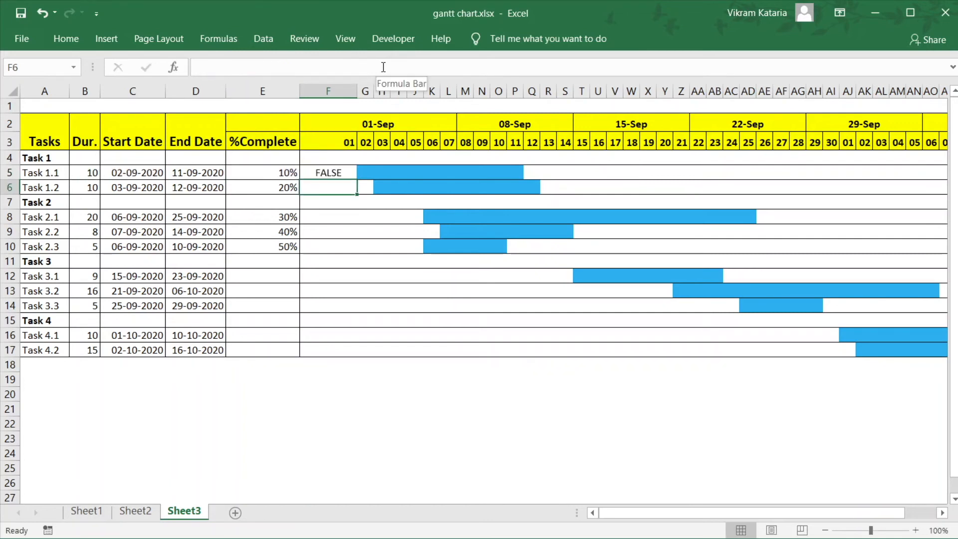
Lock the row of both timeline date references in F5's formula, changing each F3 to F$3.
left_click(343, 174)
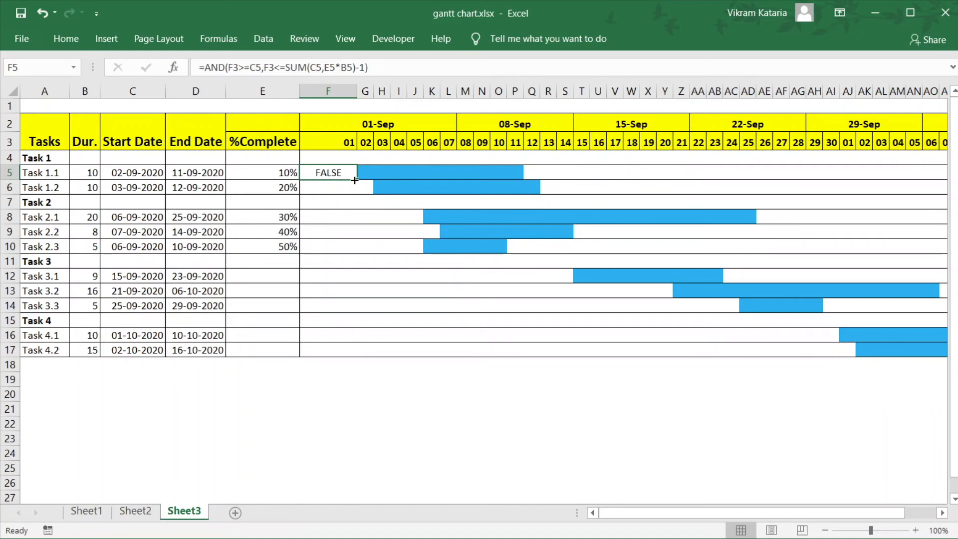
left_click(232, 69)
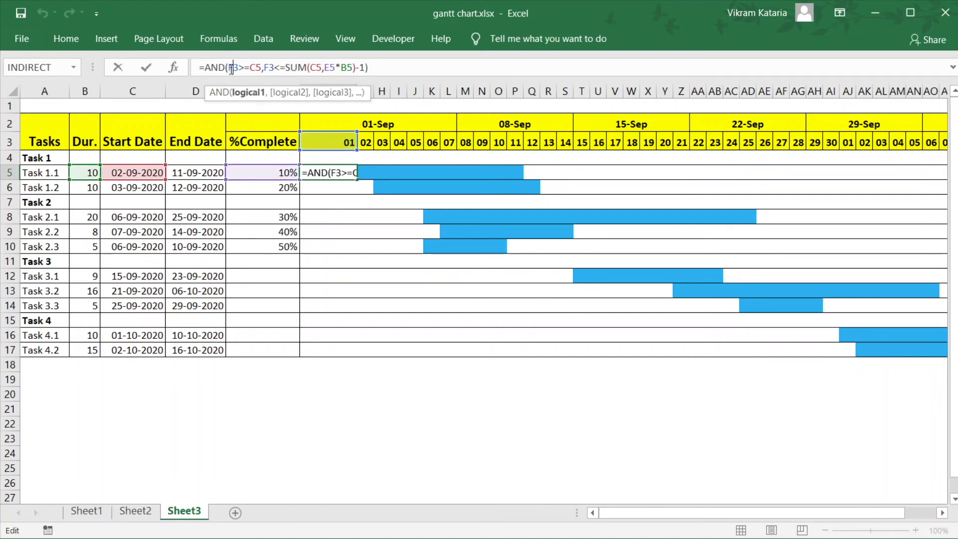
left_click_drag(229, 67, 240, 67)
key("F4")
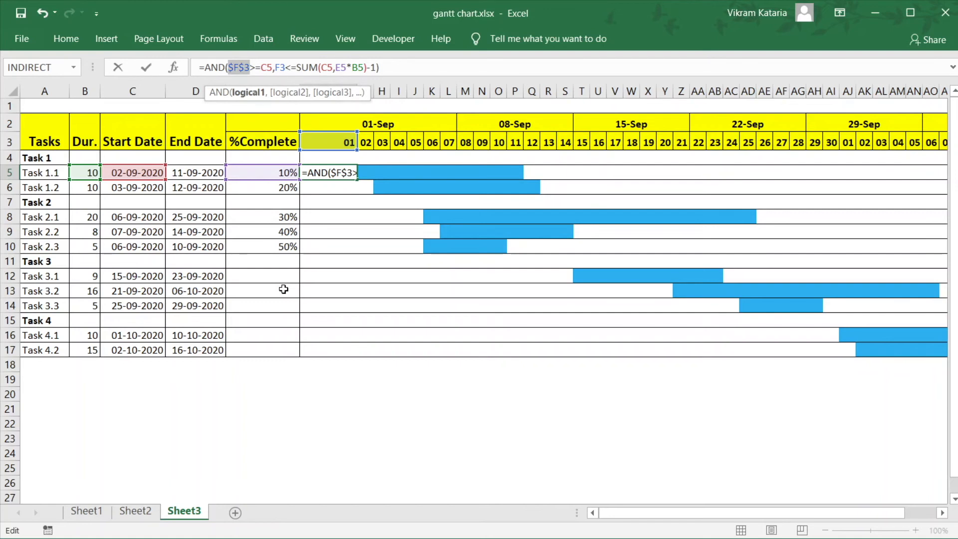
key("F4")
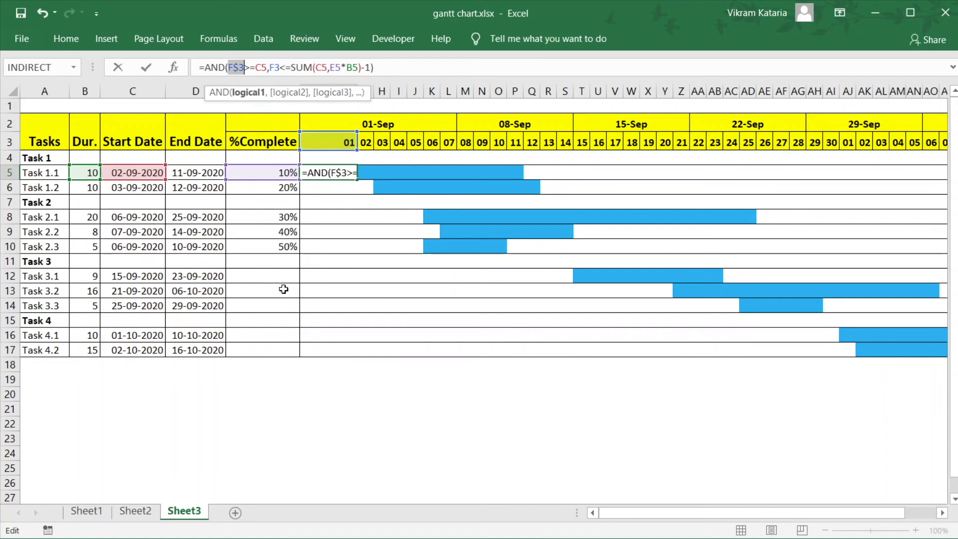
left_click(272, 68)
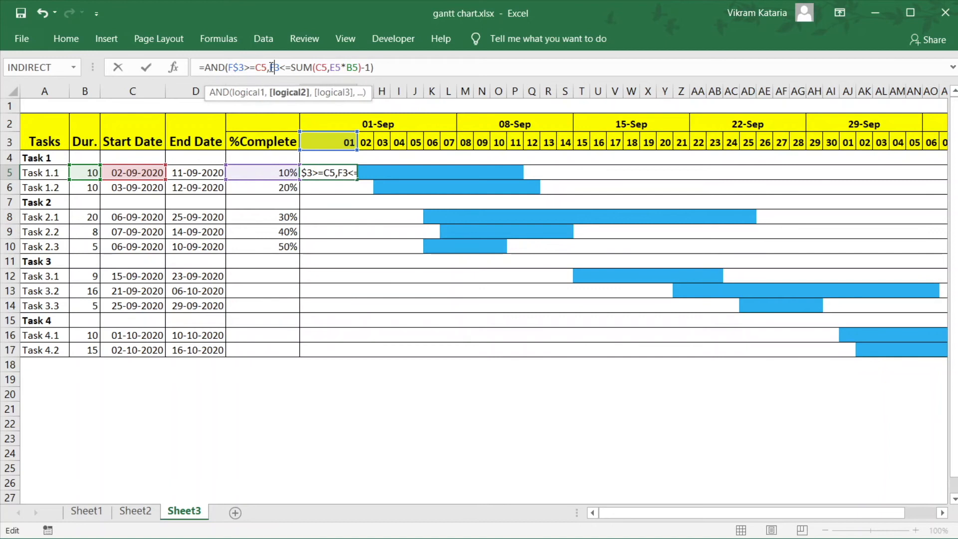
left_click_drag(272, 68, 281, 68)
left_click(280, 68)
key("F4")
key("F4")
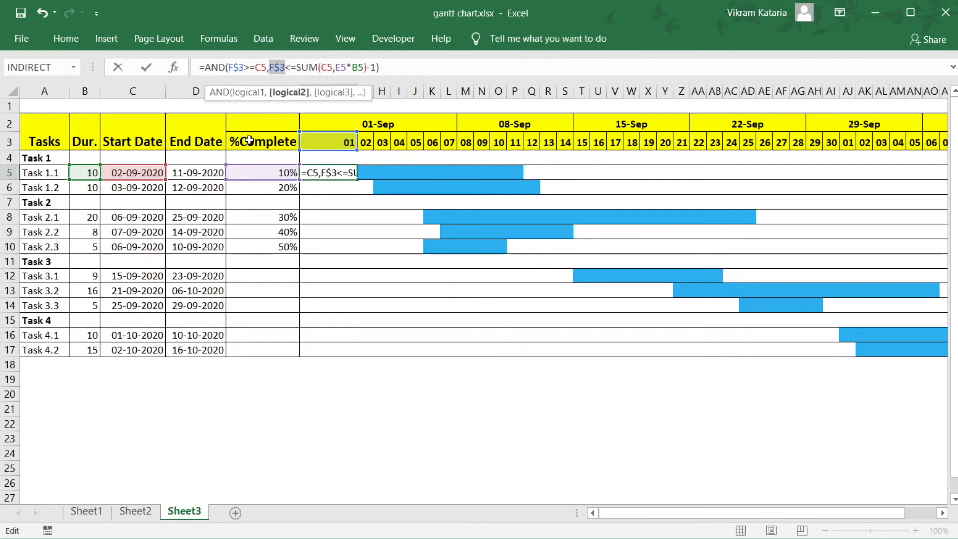
Lock the column of both start date references in F5's formula, changing each C5 to $C5.
left_click_drag(256, 67, 268, 66)
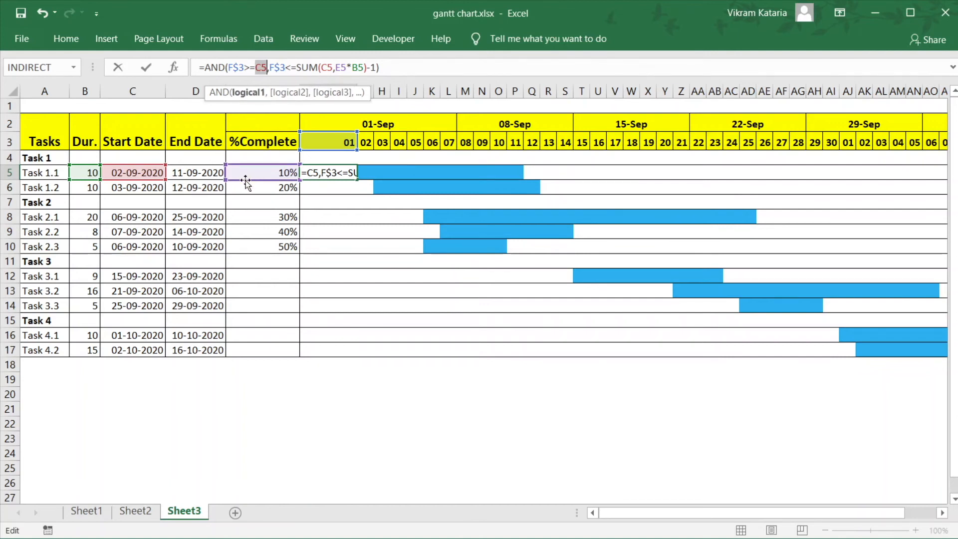
key("F4")
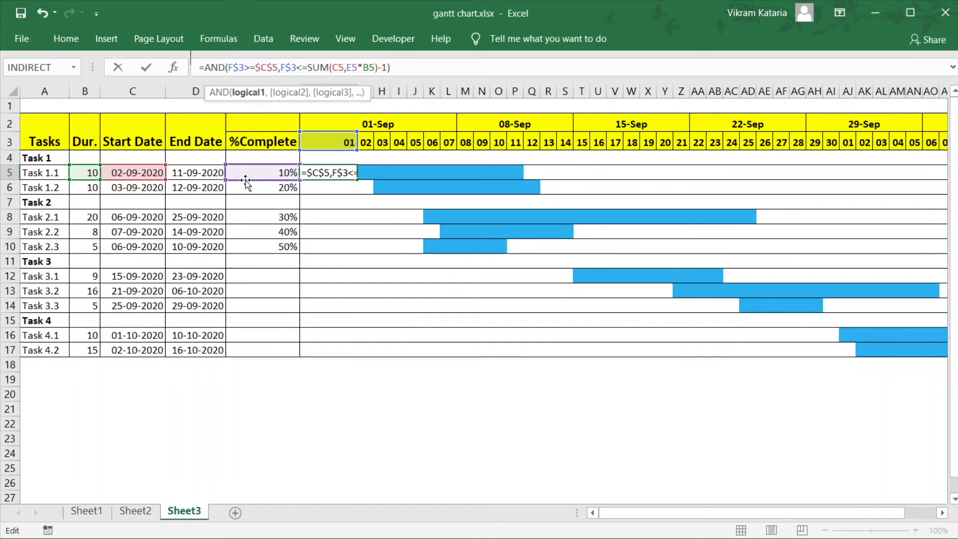
key("F4")
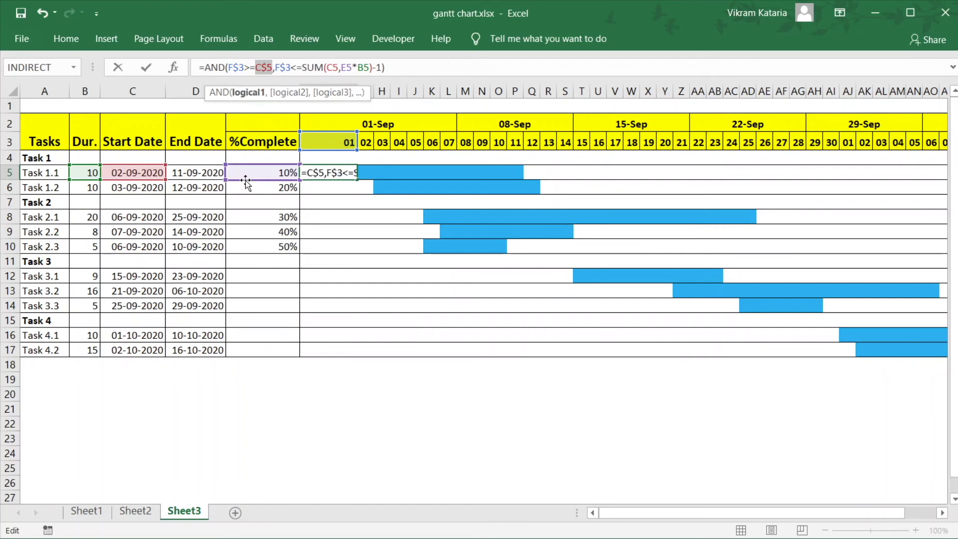
key("F4")
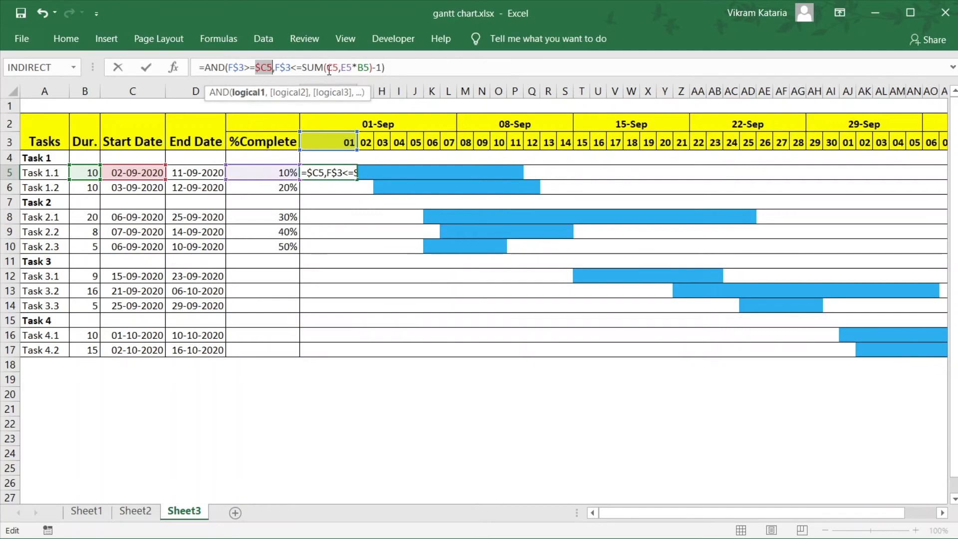
left_click_drag(327, 70, 338, 70)
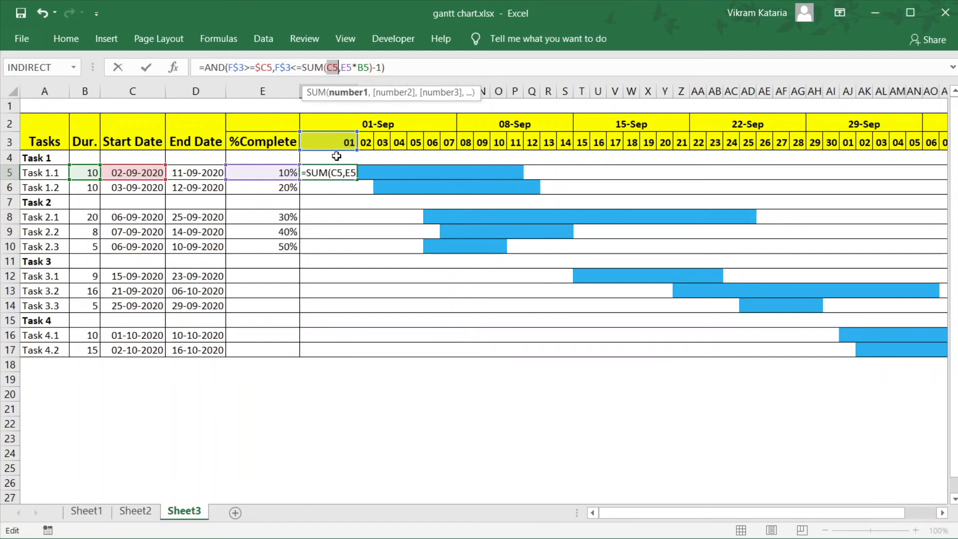
key("F4")
key("F4")
key("F4")
Lock the columns of the completion and duration references in F5's formula as $E5 and $B5.
left_click_drag(349, 68, 356, 69)
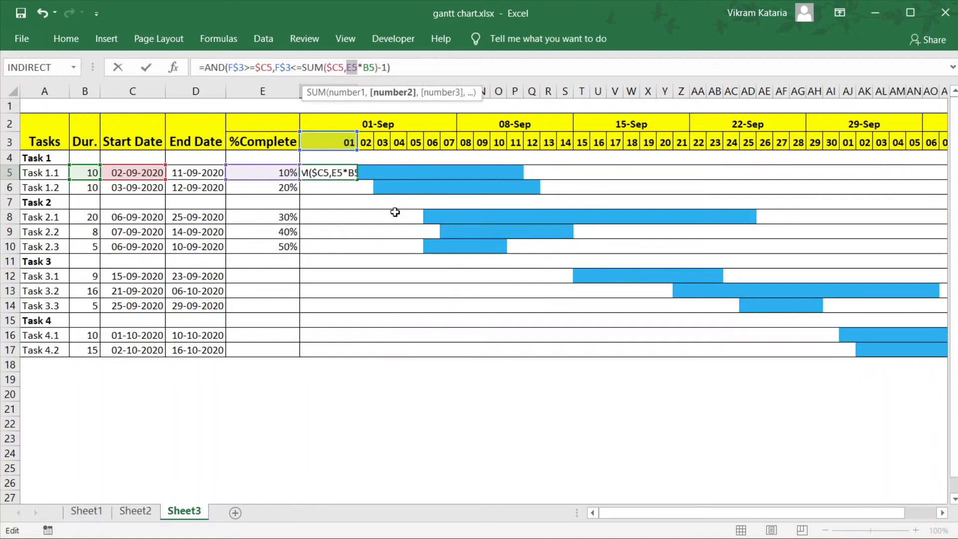
key("F4")
key("F4")
key("F4")
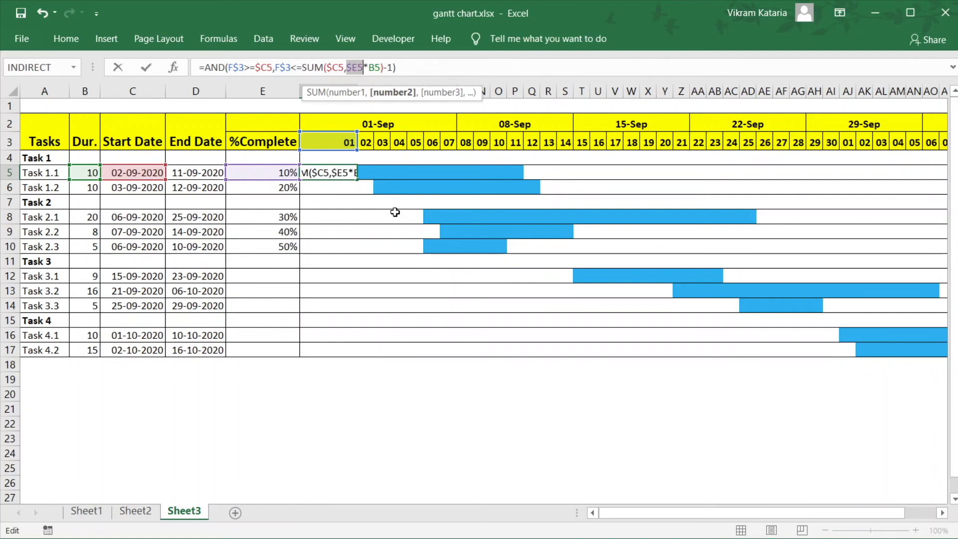
double_click(374, 67)
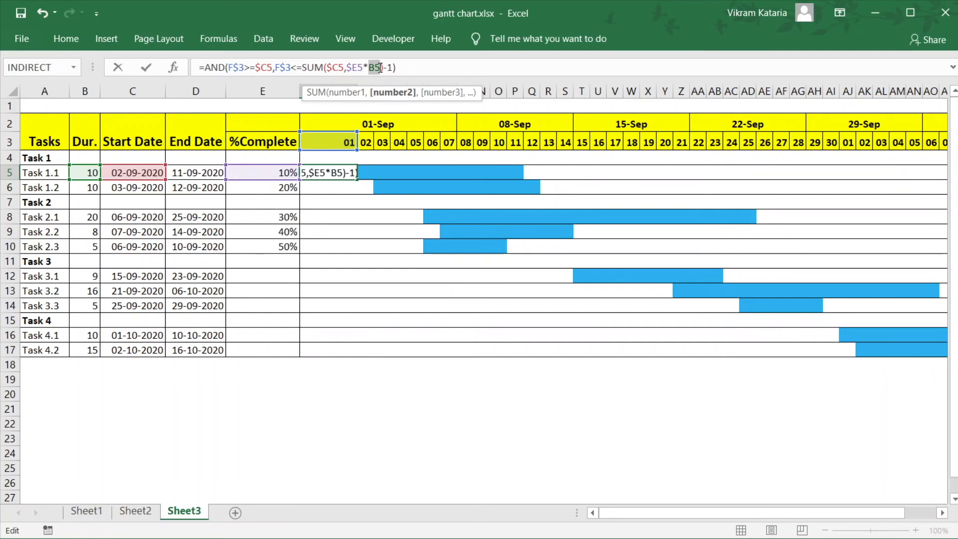
key("F4")
key("F4")
key("F4")
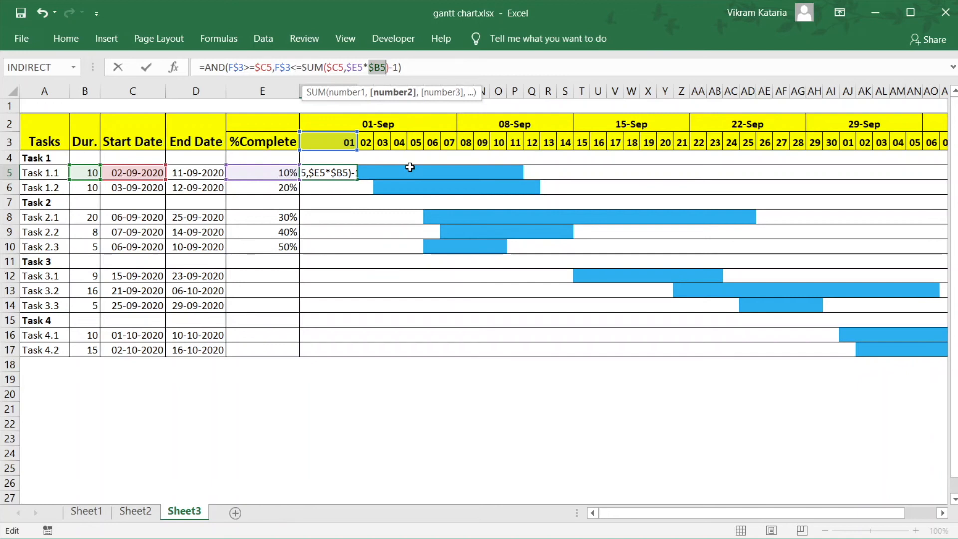
Confirm F5's progress formula, fill it across to G5 and H5, and widen columns G and H to fit the results.
key("Return")
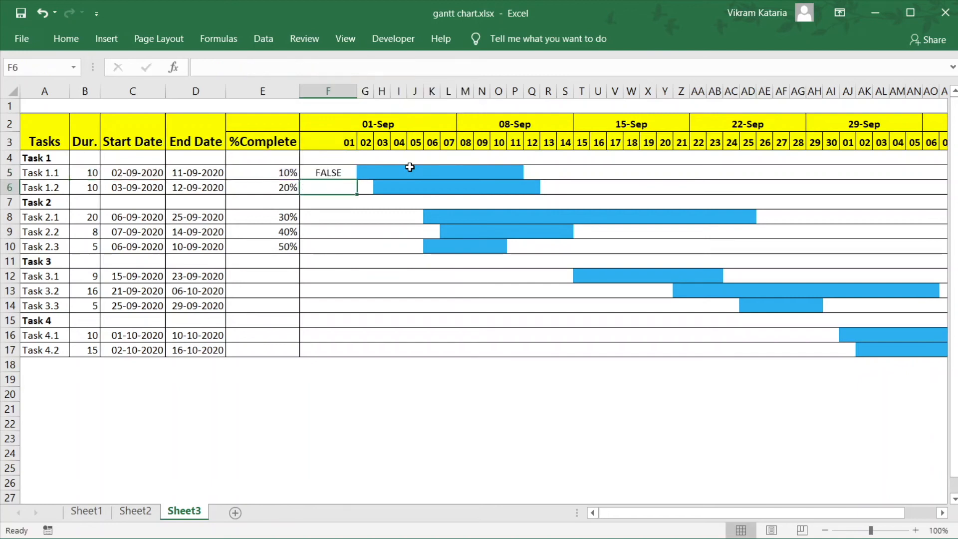
left_click(345, 173)
left_click_drag(357, 180, 372, 180)
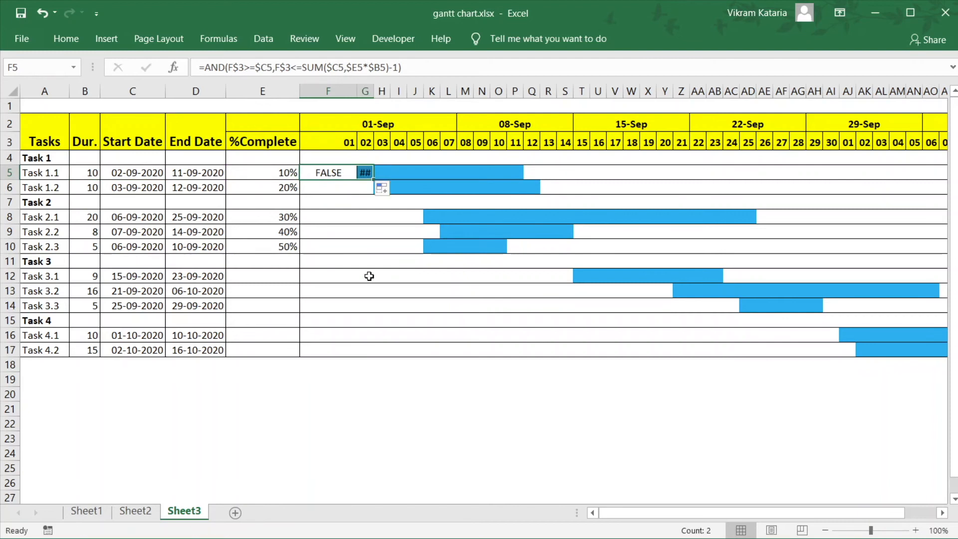
double_click(374, 91)
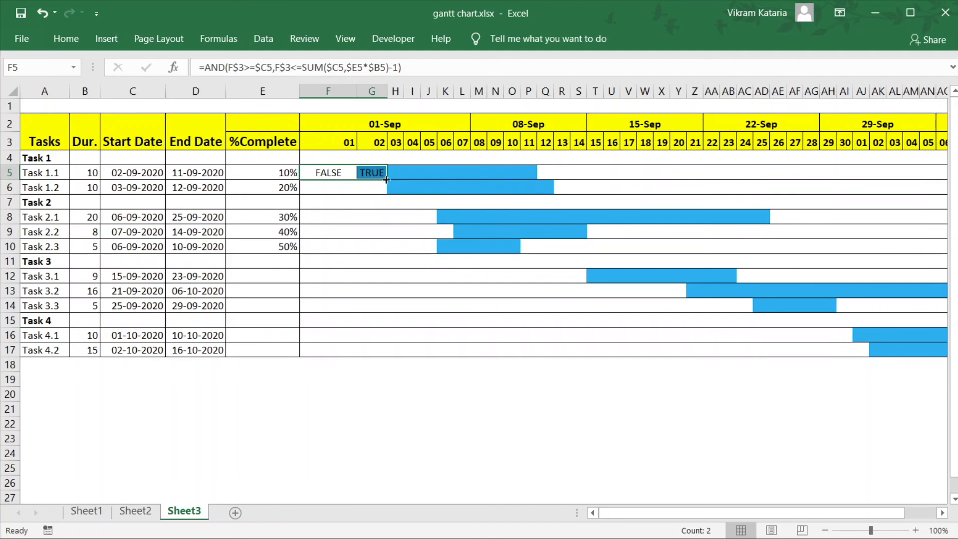
left_click_drag(389, 180, 403, 180)
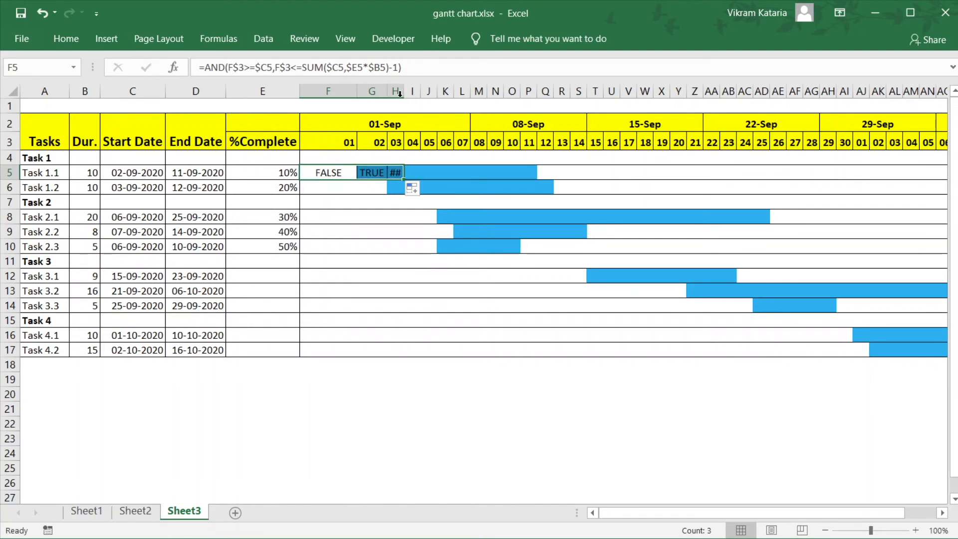
left_click_drag(404, 91, 420, 92)
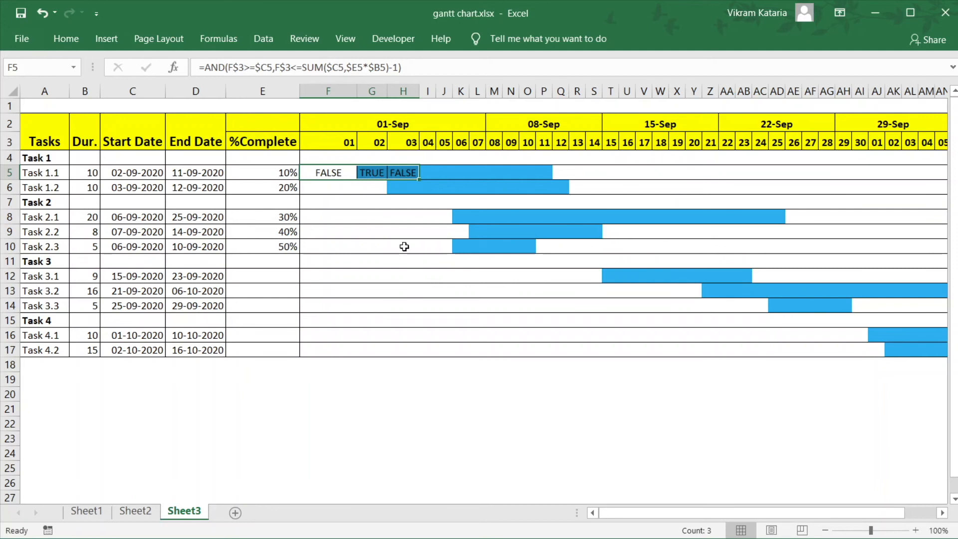
Copy the text of F5's AND formula and leave the cell without changing it.
left_click_drag(413, 66, 200, 66)
key("ctrl+c")
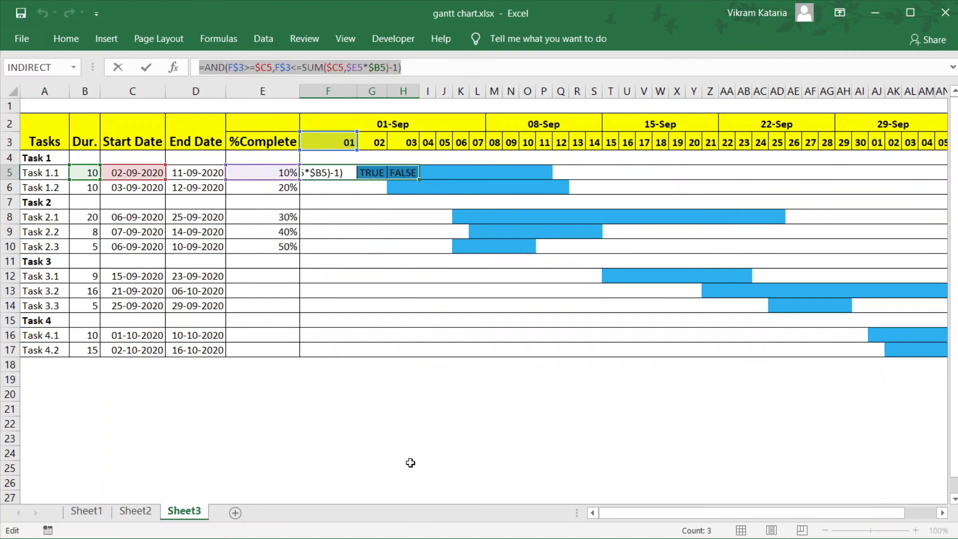
key("Escape")
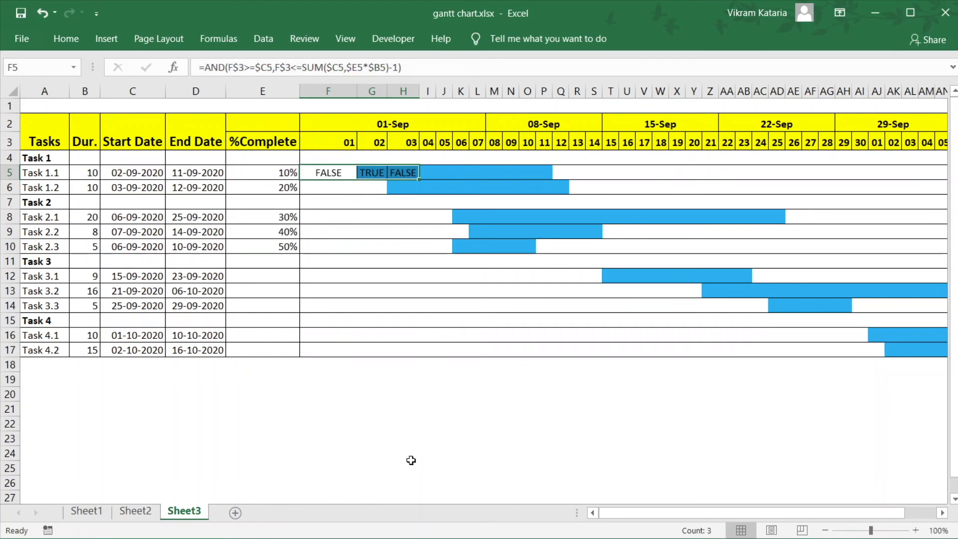
left_click(409, 454)
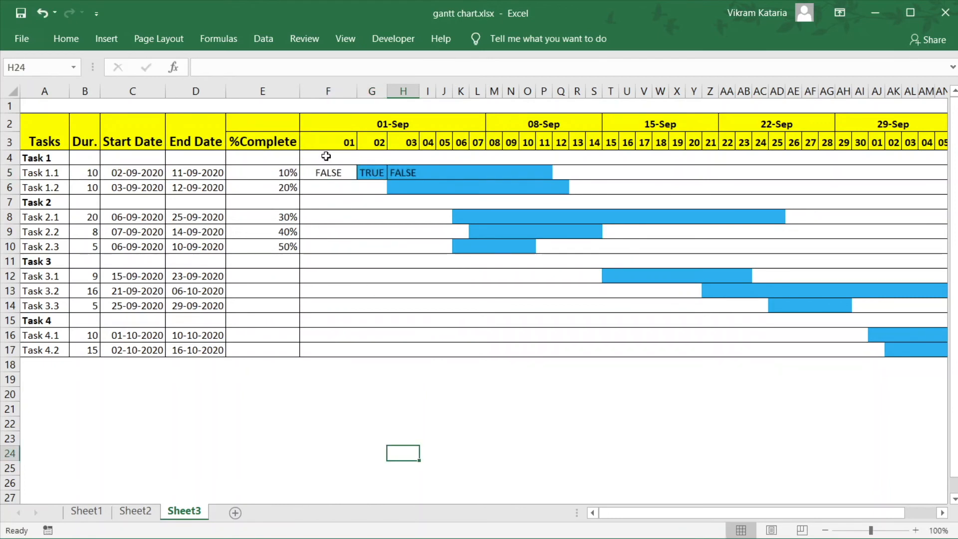
Start a formula-based conditional formatting rule for F5:BB17 using =AND(F$3>=$C5,F$3<=SUM($C5,$E5*$B5)-1).
left_click_drag(325, 173, 902, 350)
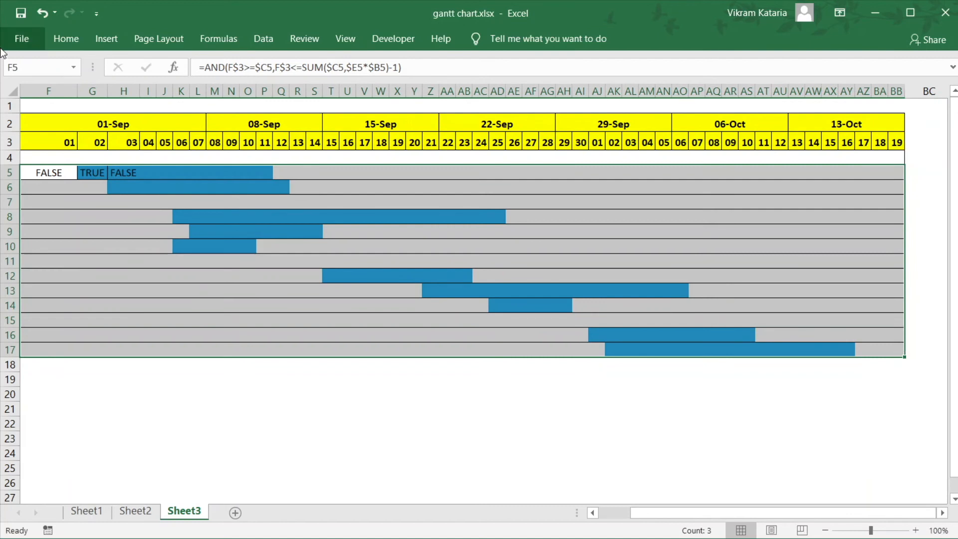
left_click(72, 45)
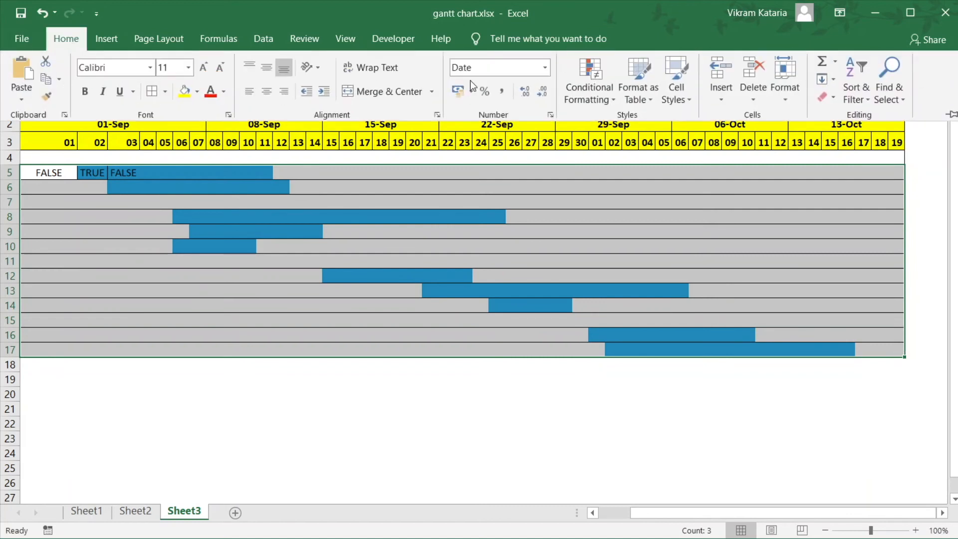
left_click(598, 92)
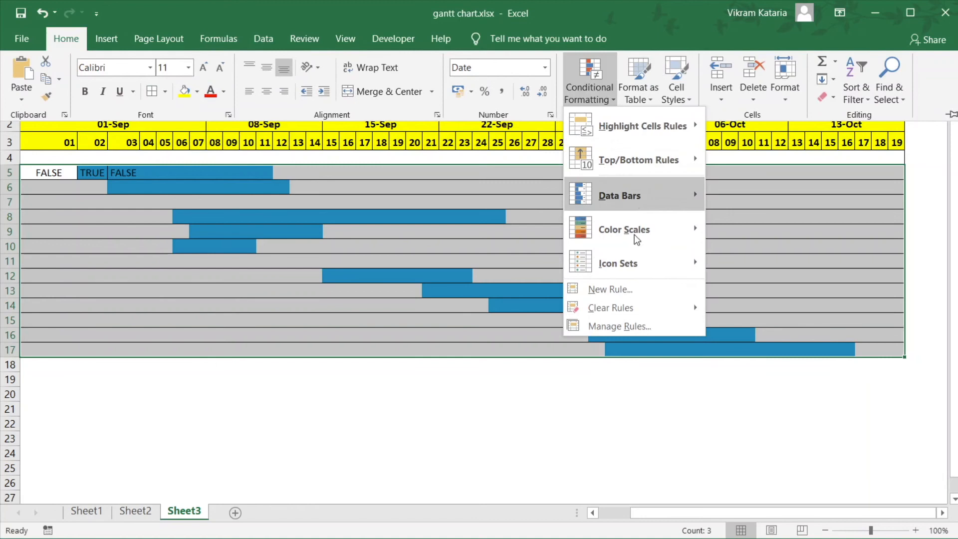
left_click(644, 289)
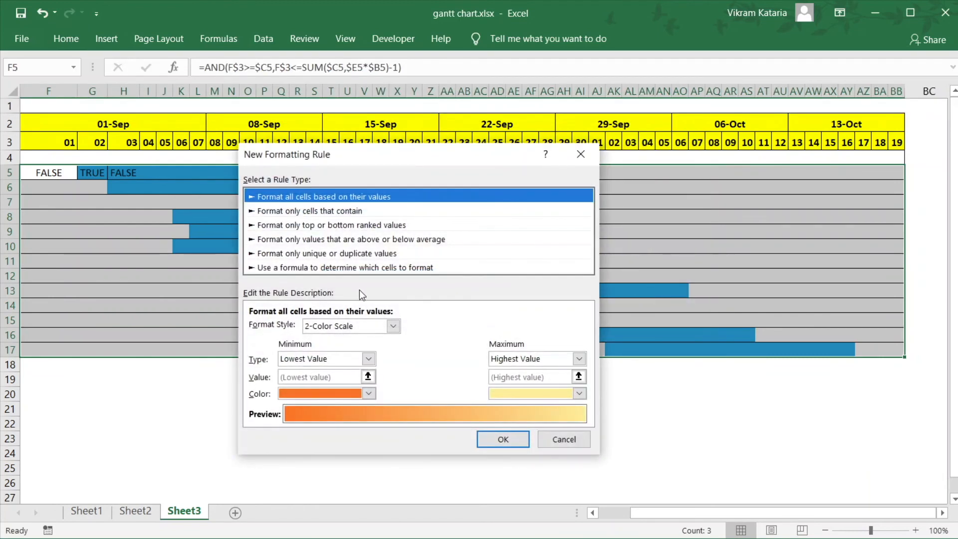
left_click(381, 268)
left_click(355, 329)
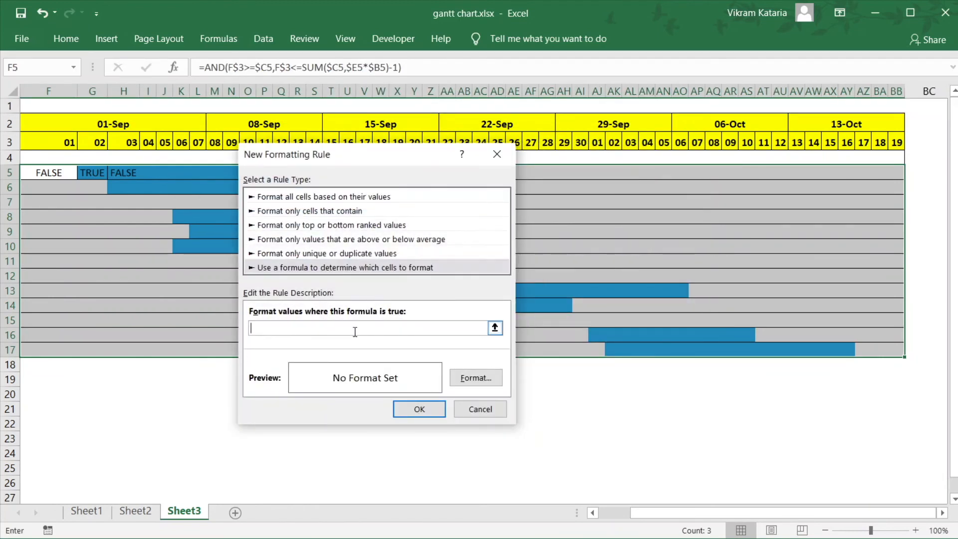
key("ctrl+v")
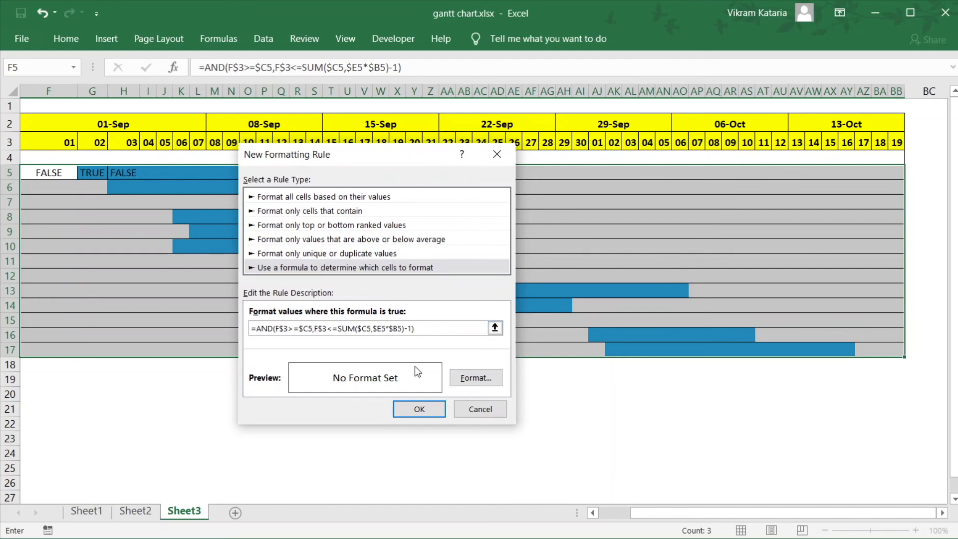
Give the progress rule a darker blue fill from the standard colors and apply it to the timeline.
left_click(477, 378)
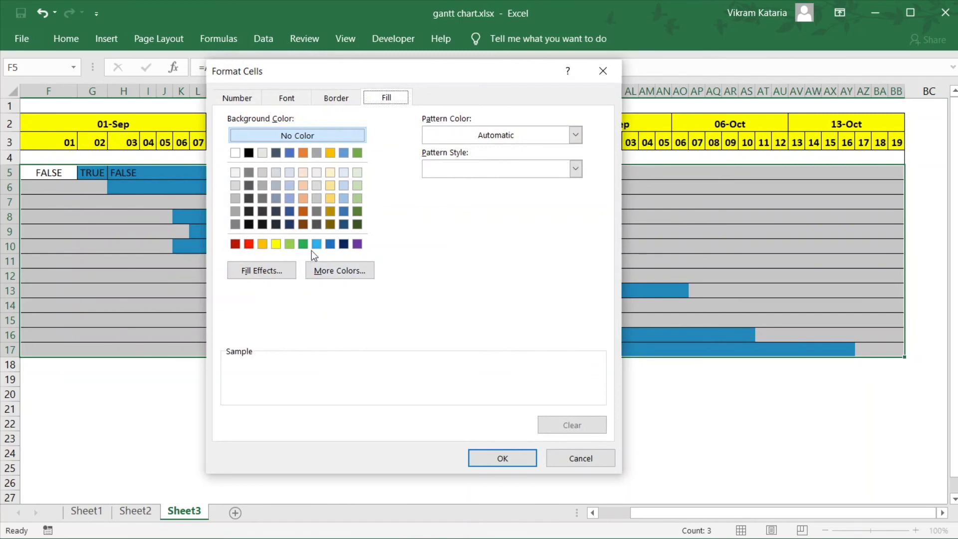
left_click(330, 246)
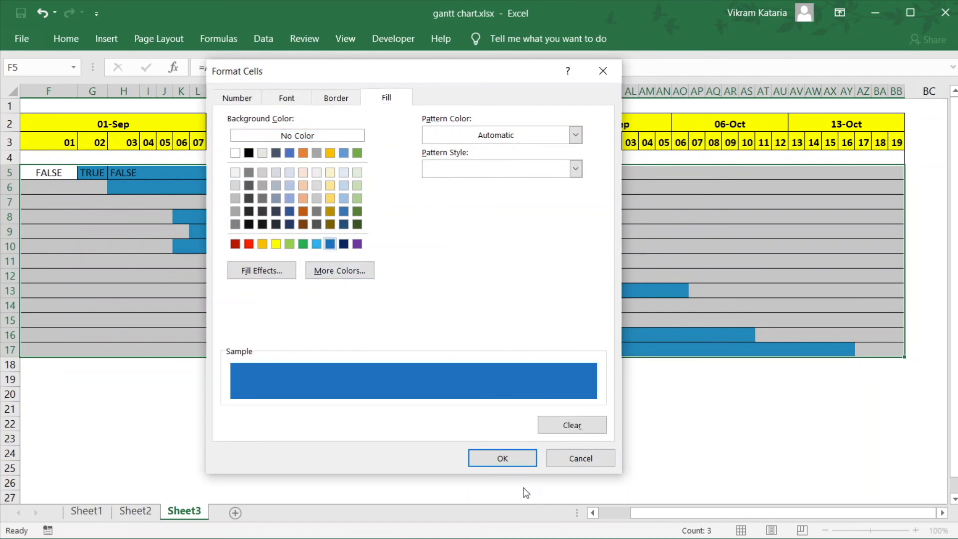
left_click(519, 460)
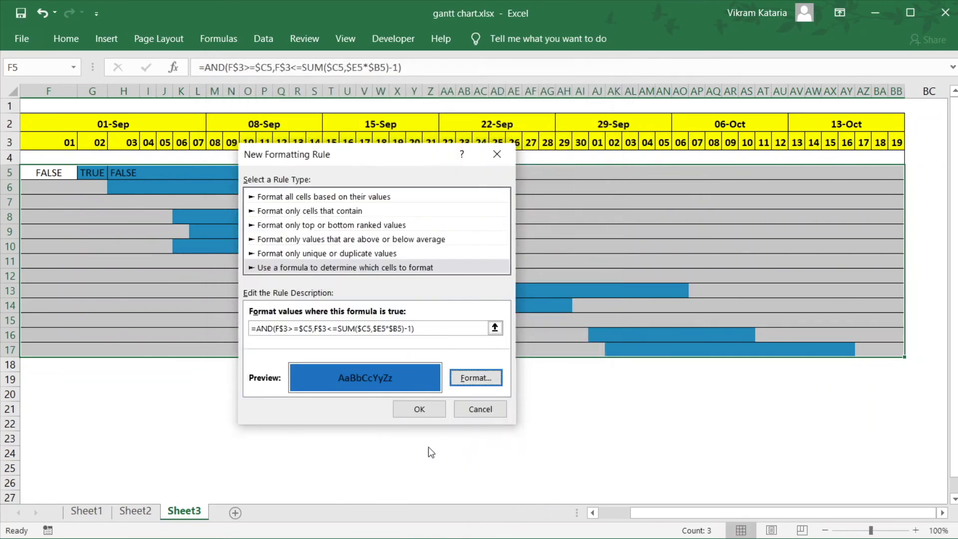
left_click(418, 409)
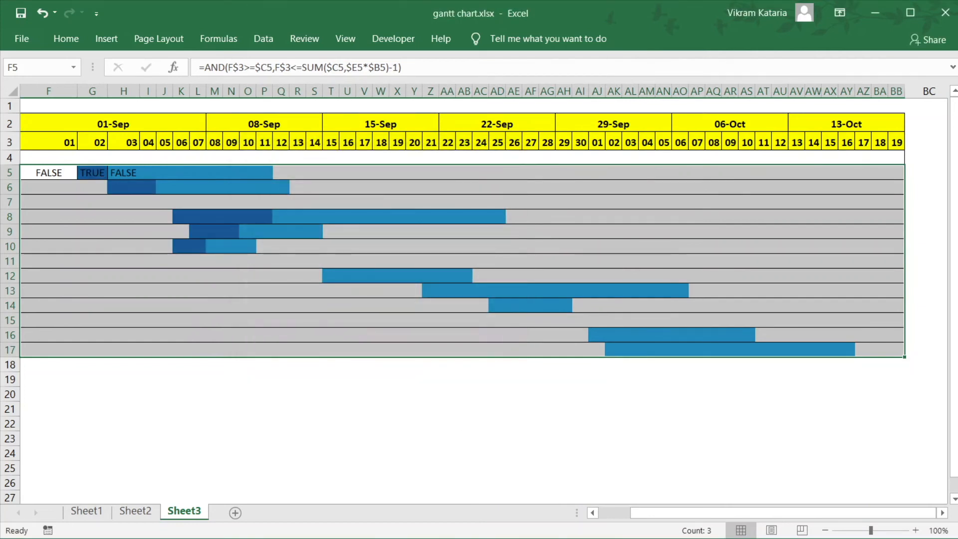
Clear the test formulas from F5:H5 and narrow columns F to H to match the other timeline columns.
left_click_drag(642, 514, 609, 518)
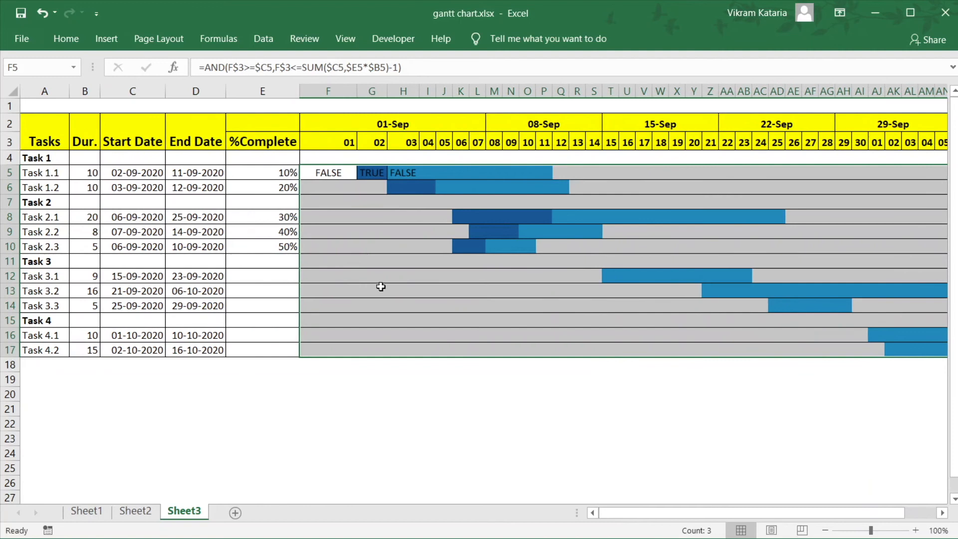
left_click_drag(331, 173, 392, 173)
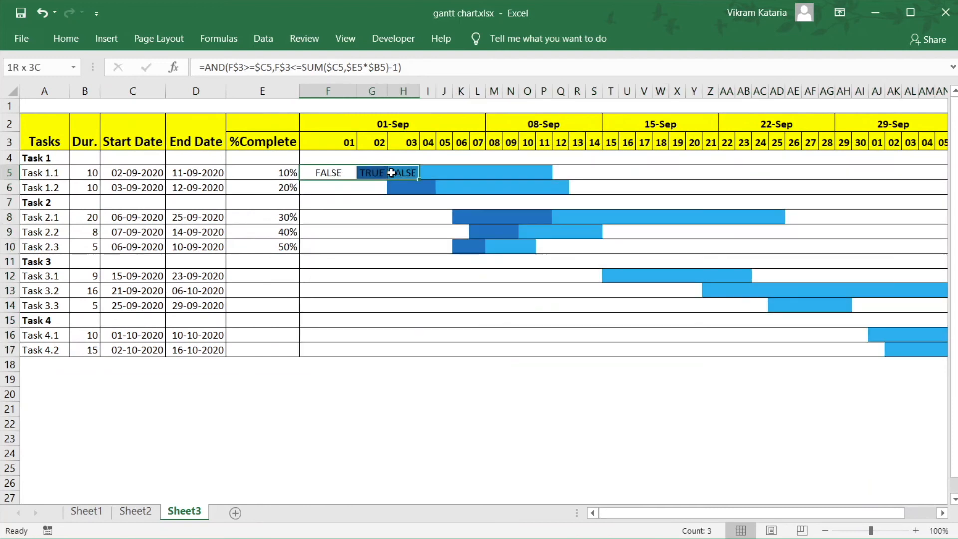
key("Delete")
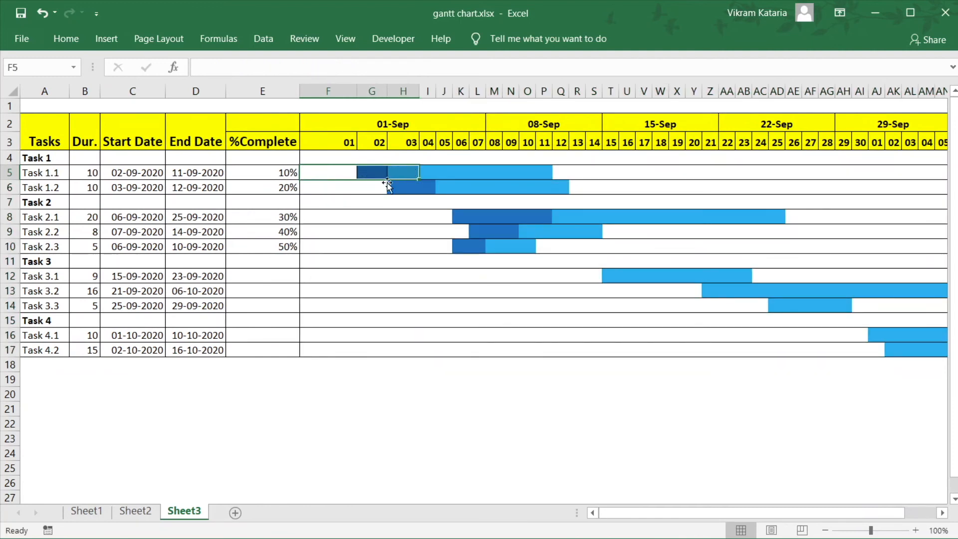
left_click_drag(353, 91, 404, 99)
left_click(490, 456)
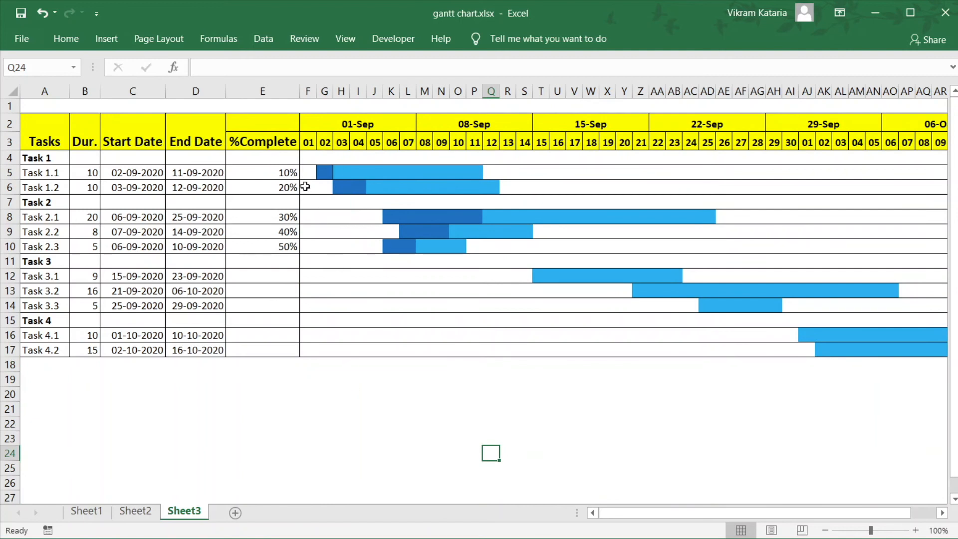
Compare the %Complete values with the dark blue progress portions of the bars for Tasks 1.1, 1.2 and 2.1.
left_click(286, 174)
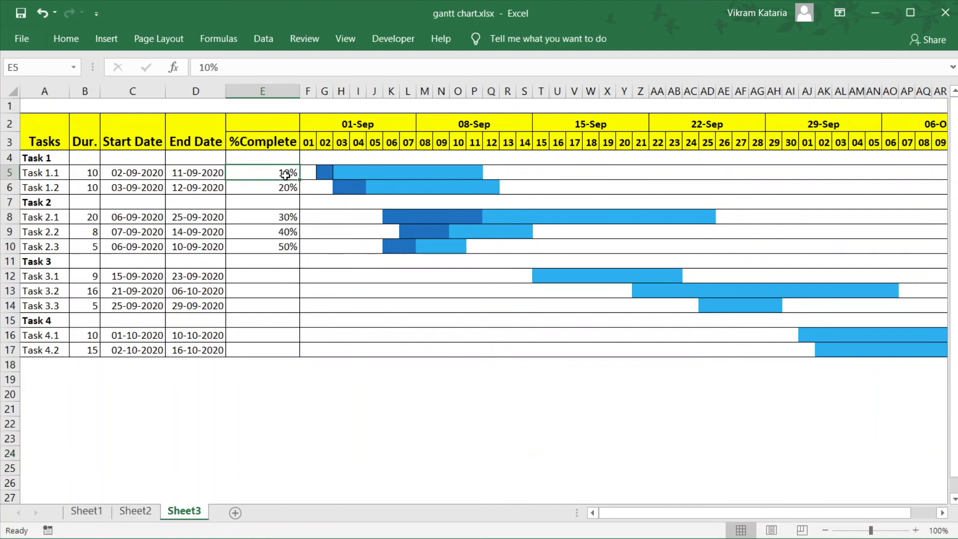
left_click(326, 172)
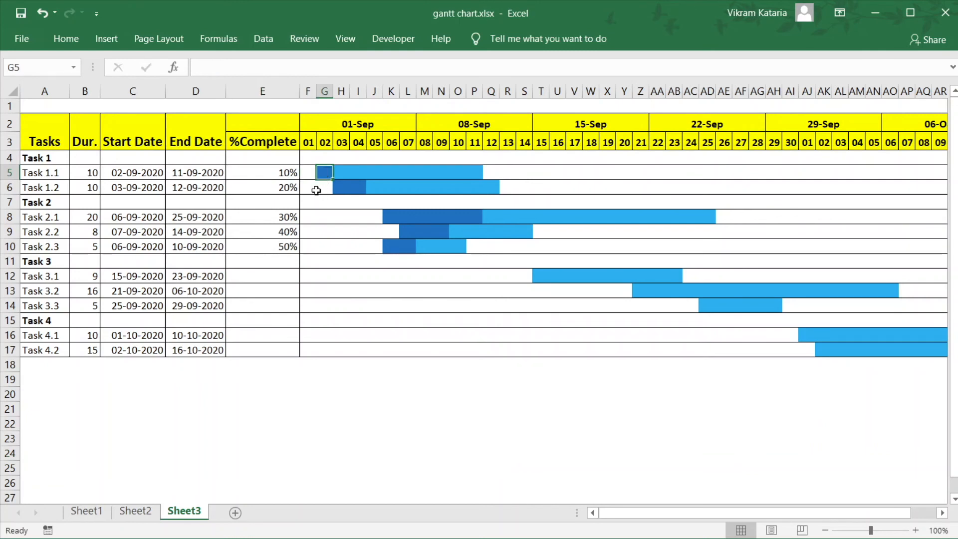
left_click(285, 189)
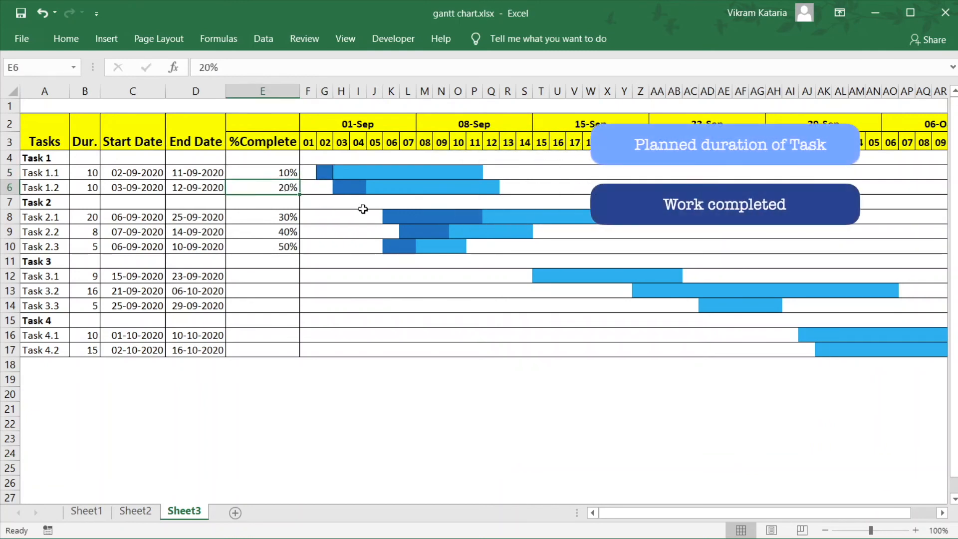
left_click(339, 189)
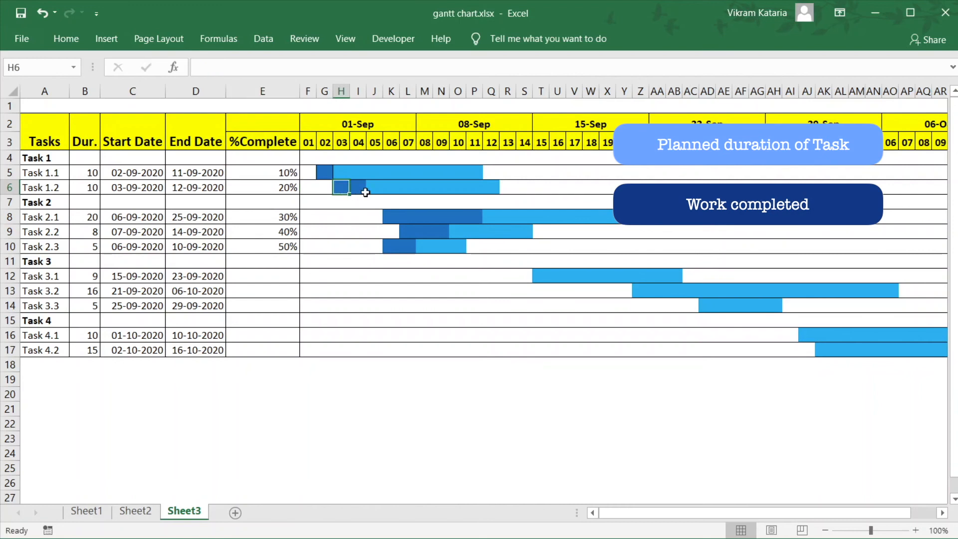
left_click(357, 189)
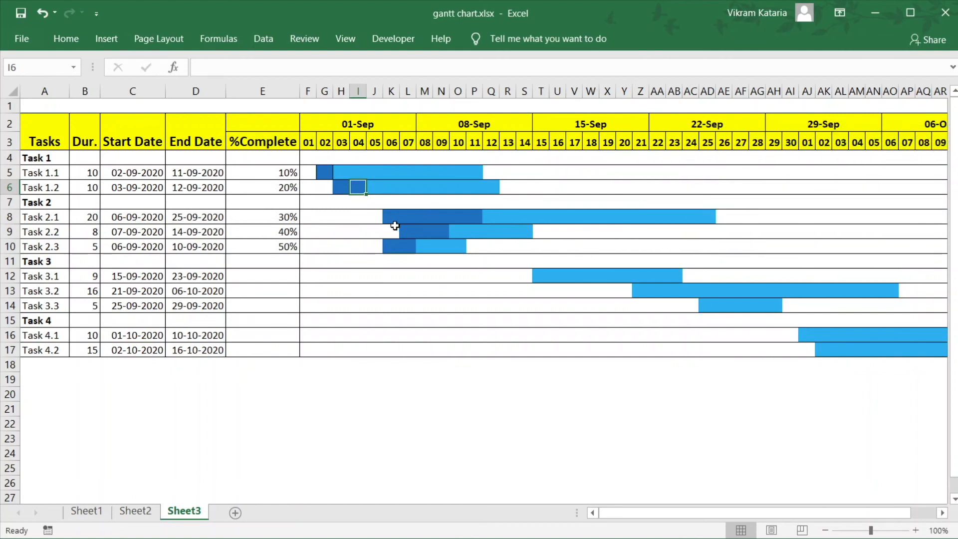
left_click_drag(391, 217, 479, 216)
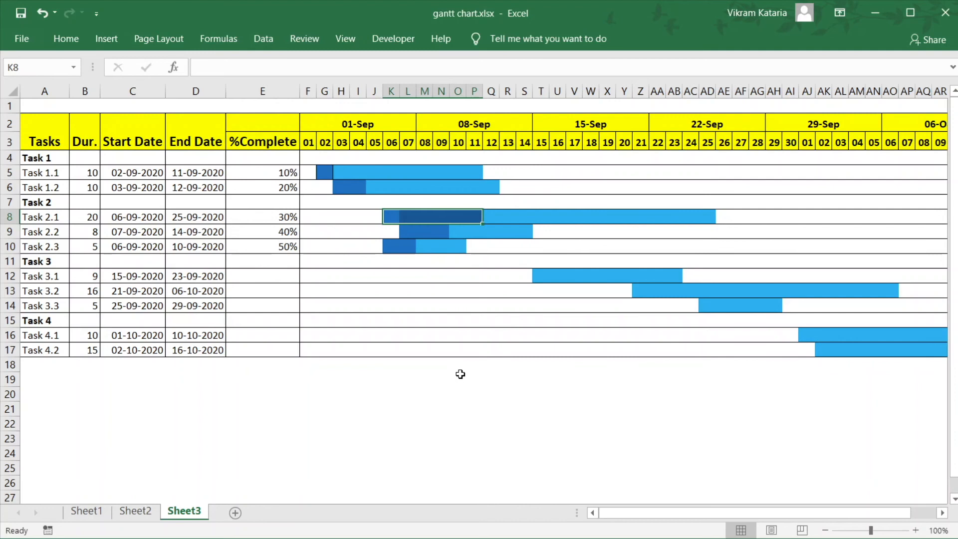
left_click(457, 423)
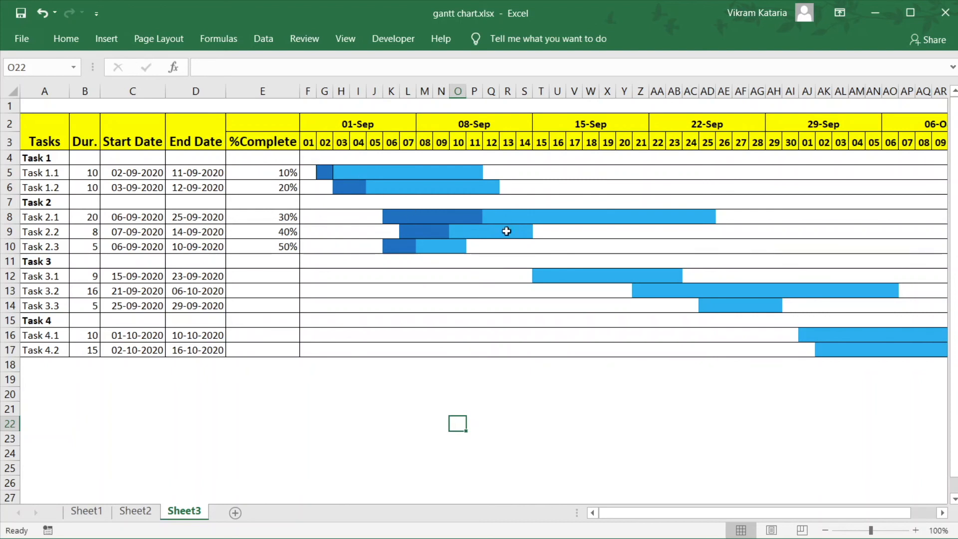
Enter %Complete values of 60% for Task 3.1, 70% for Task 3.2 and 20% for Task 3.3.
left_click(288, 281)
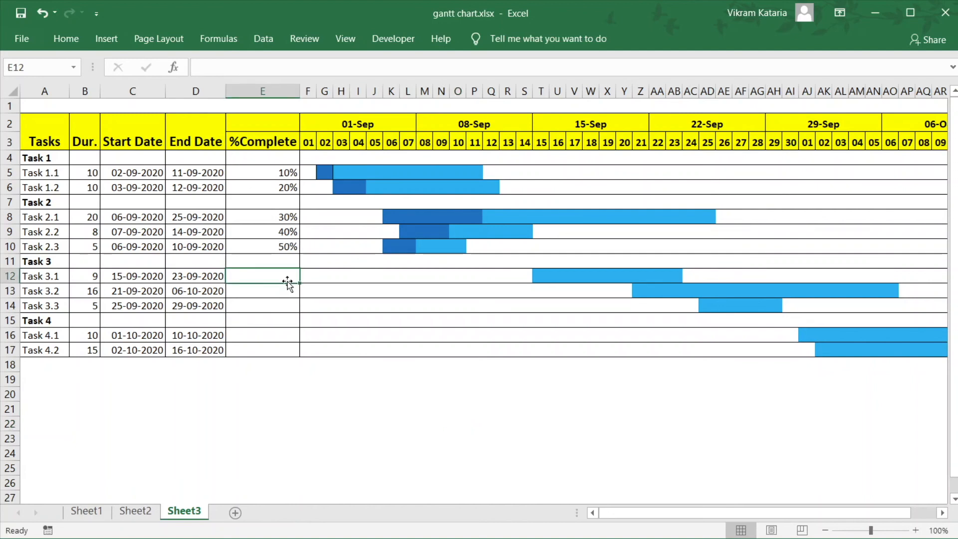
type("60%")
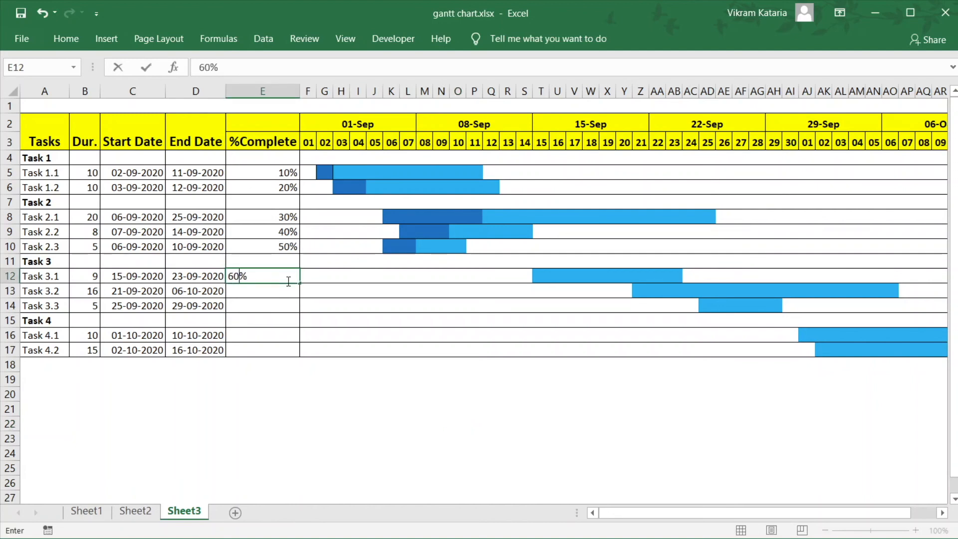
key("Return")
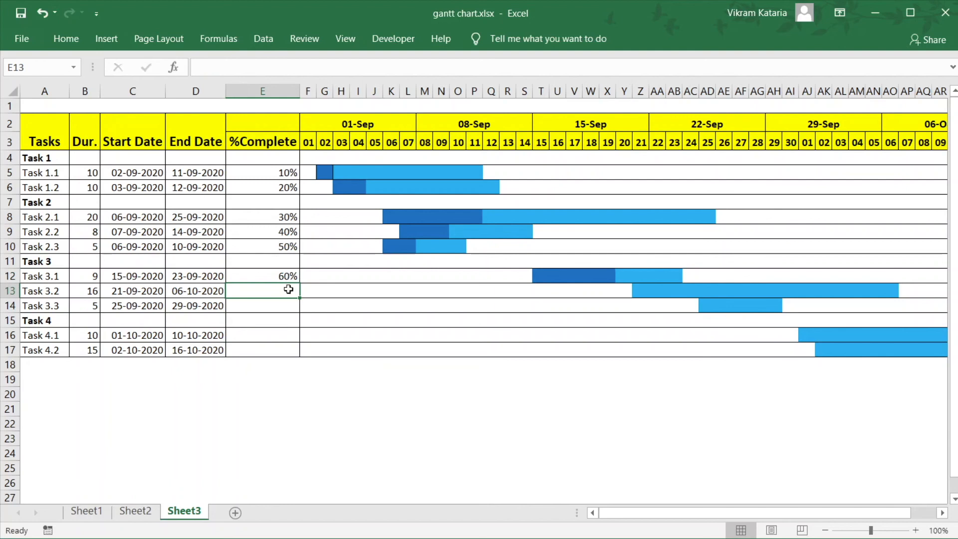
type("70%")
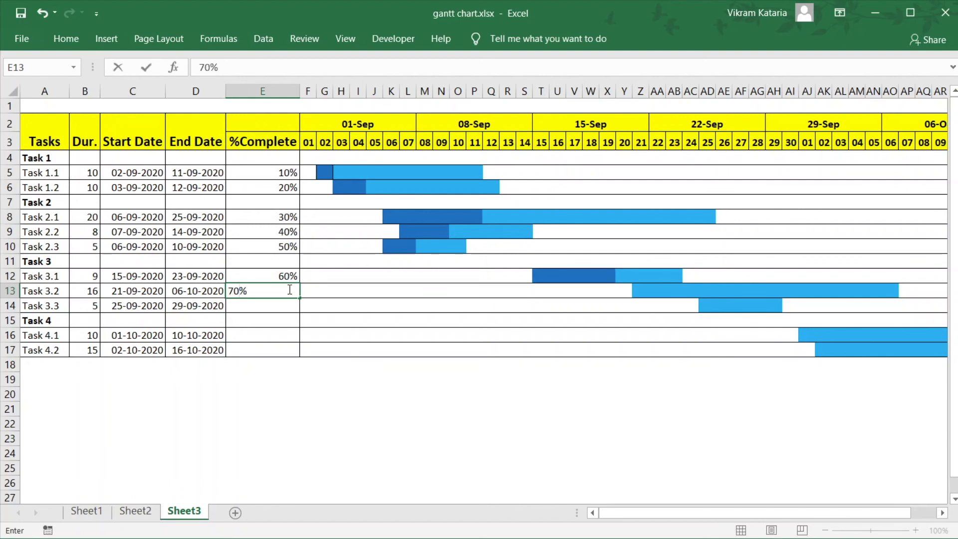
left_click(273, 312)
type("1")
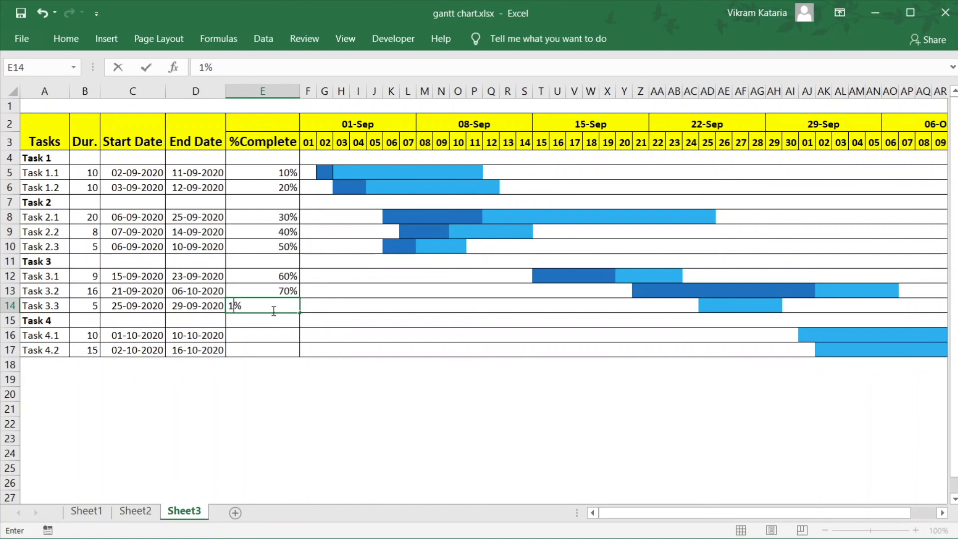
key("BackSpace")
type("20")
key("Return")
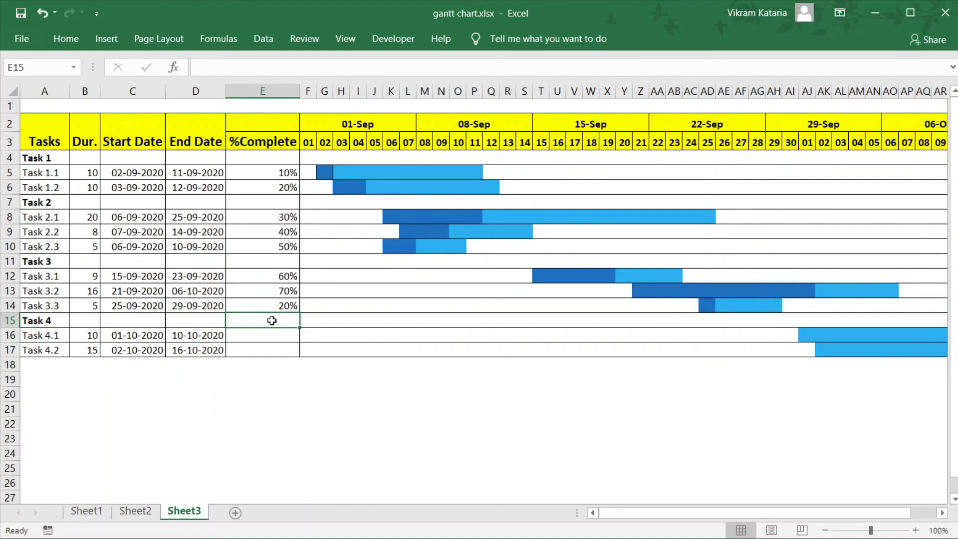
Enter a %Complete value of 20% for both Task 4.1 and Task 4.2.
left_click(276, 337)
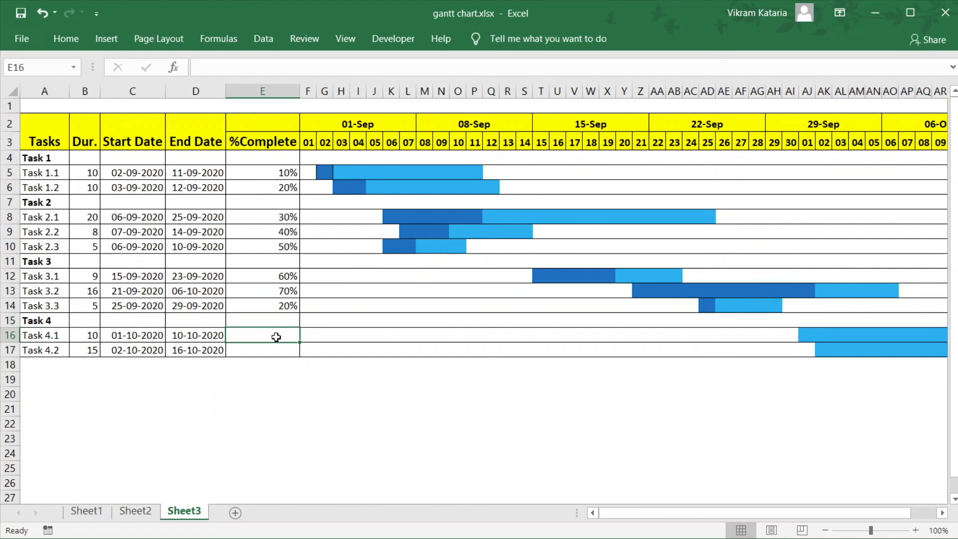
type("20")
key("Return")
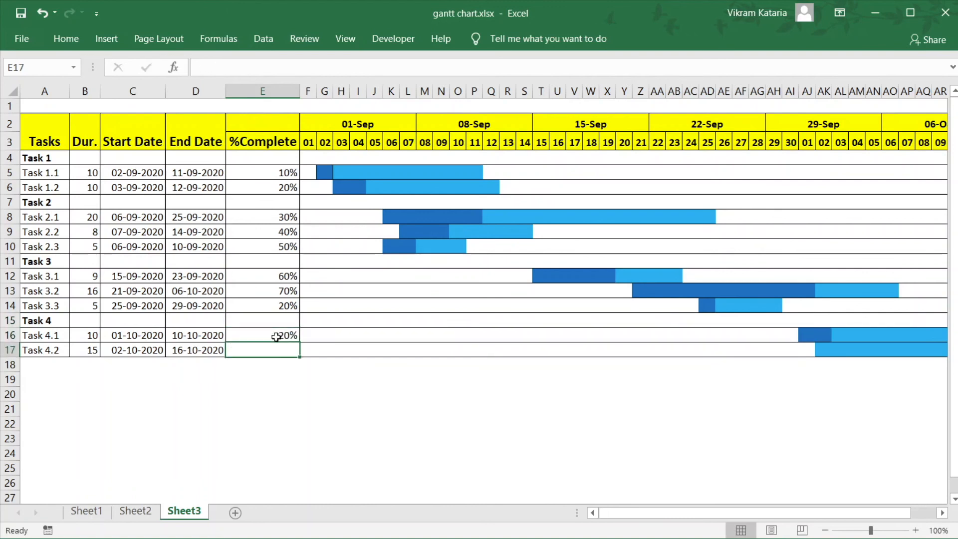
type("20")
key("Return")
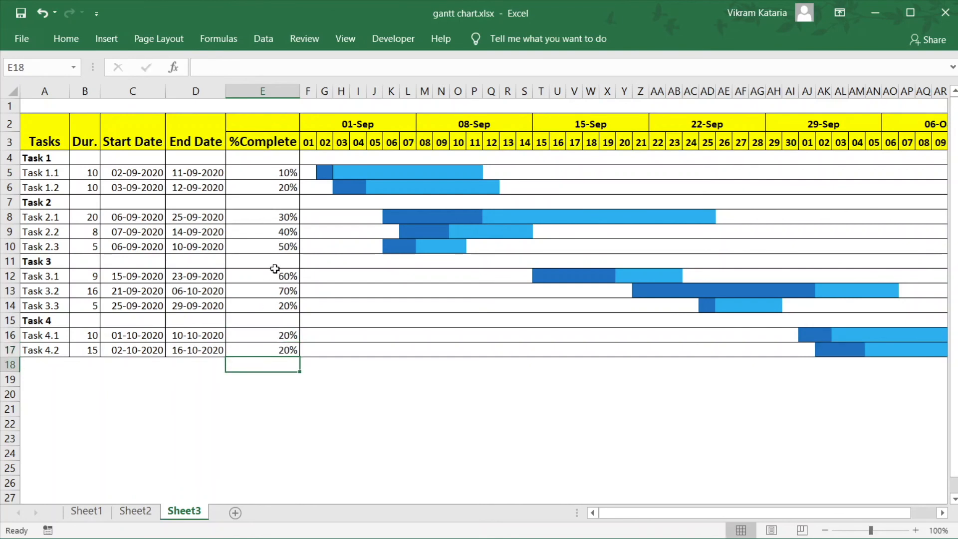
Set the %Complete value of Task 2.3 to 70%.
left_click(280, 250)
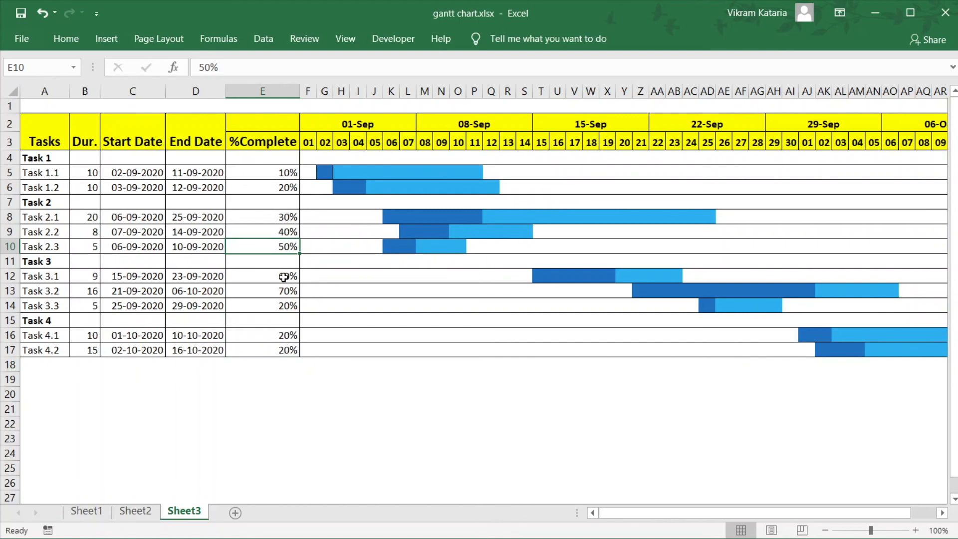
type("70")
key("Return")
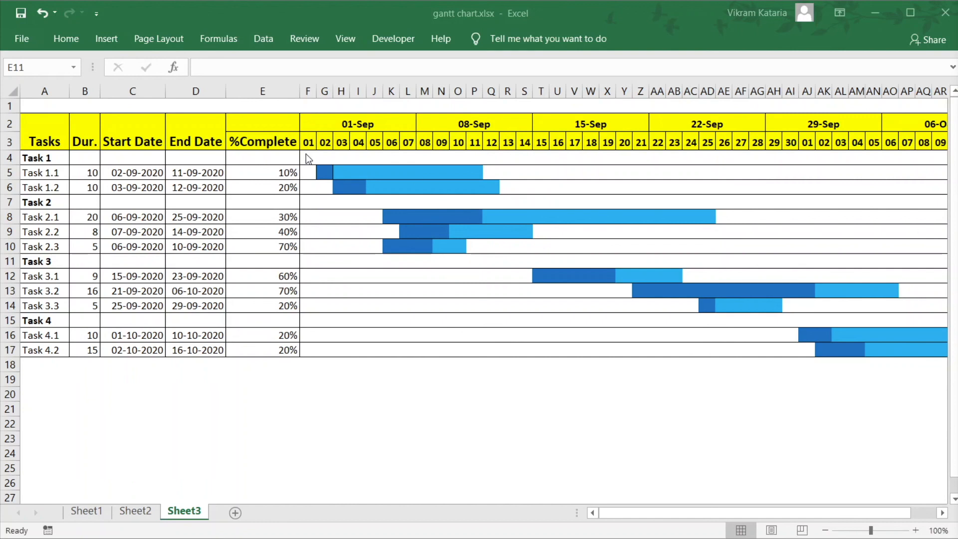
Create a new formula-based conditional formatting rule for the timeline range F5:BB17, keeping the date header visible beside the dialog.
left_click(306, 174)
left_click_drag(305, 173, 835, 356)
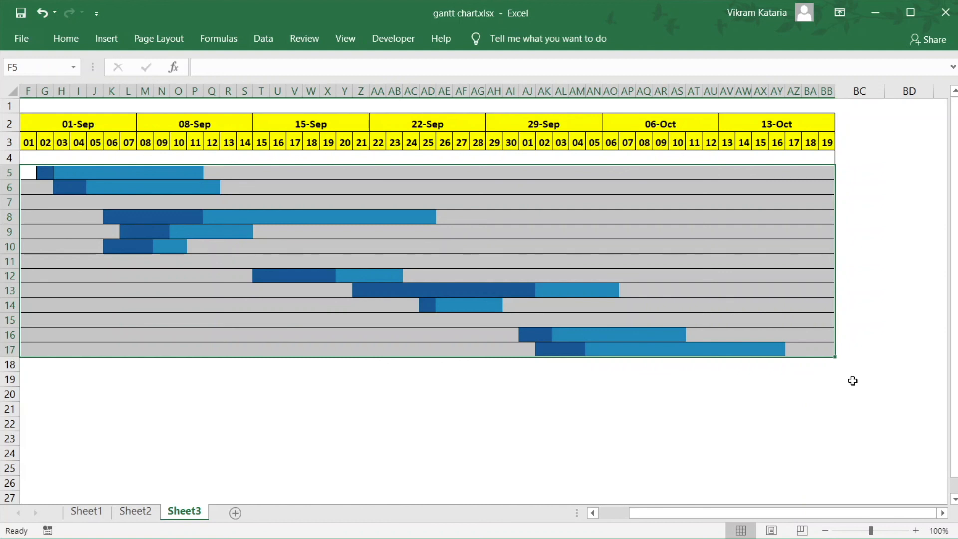
left_click(618, 521)
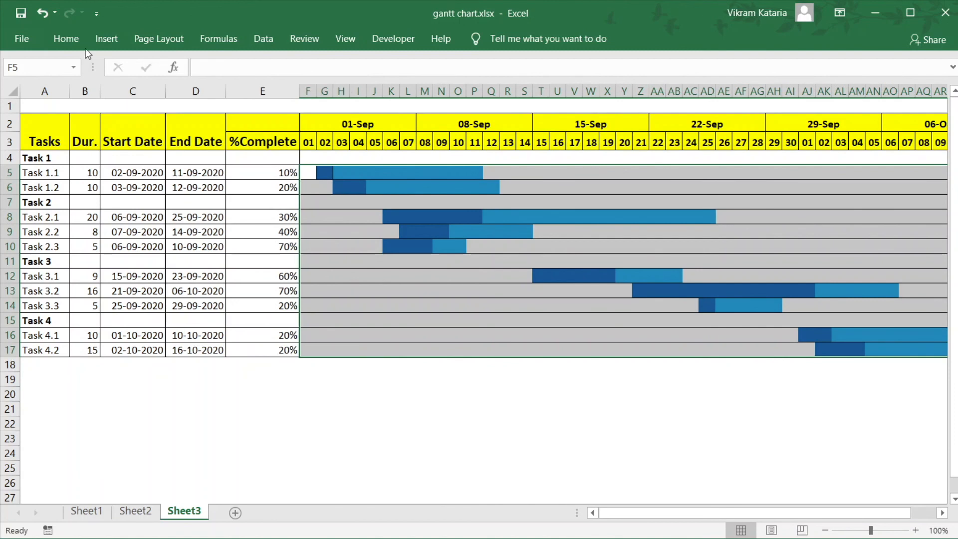
left_click(75, 40)
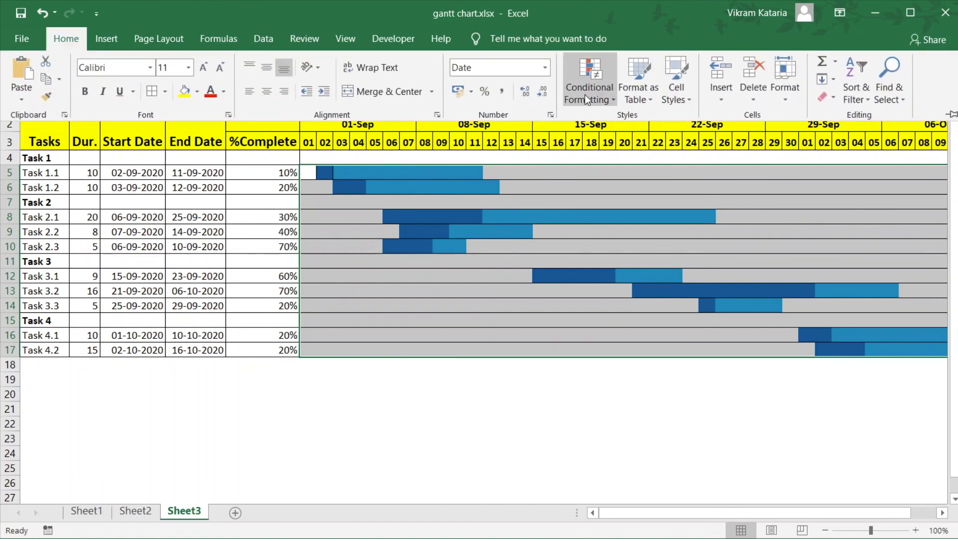
left_click(604, 98)
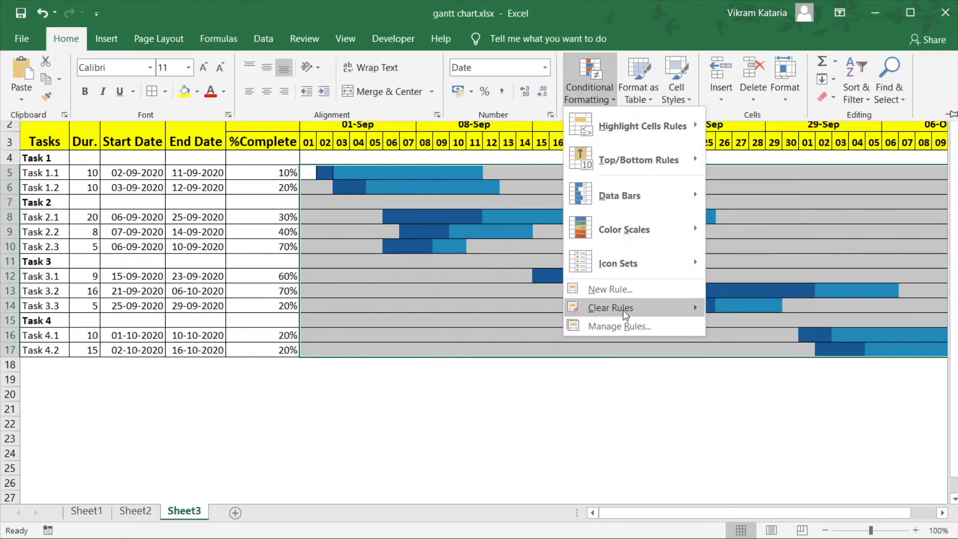
left_click(625, 294)
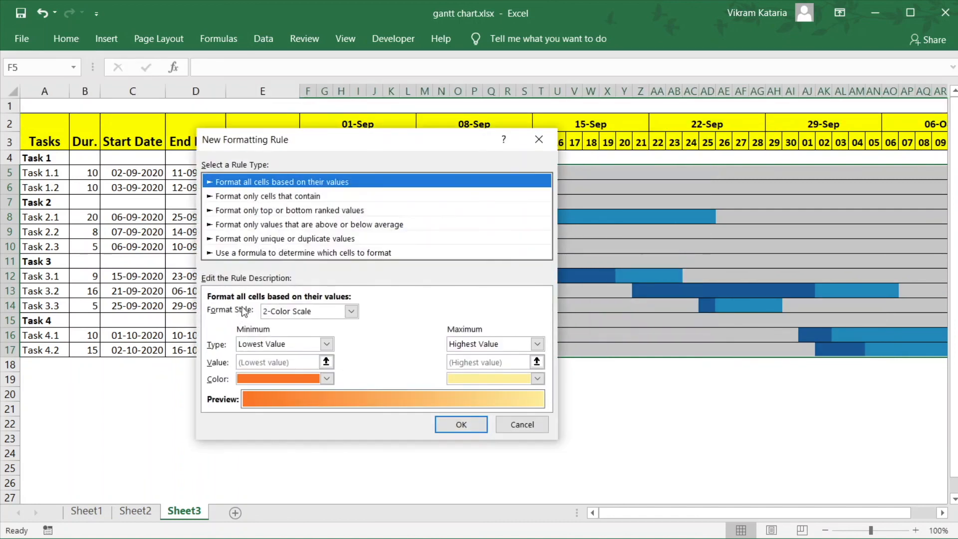
left_click(299, 252)
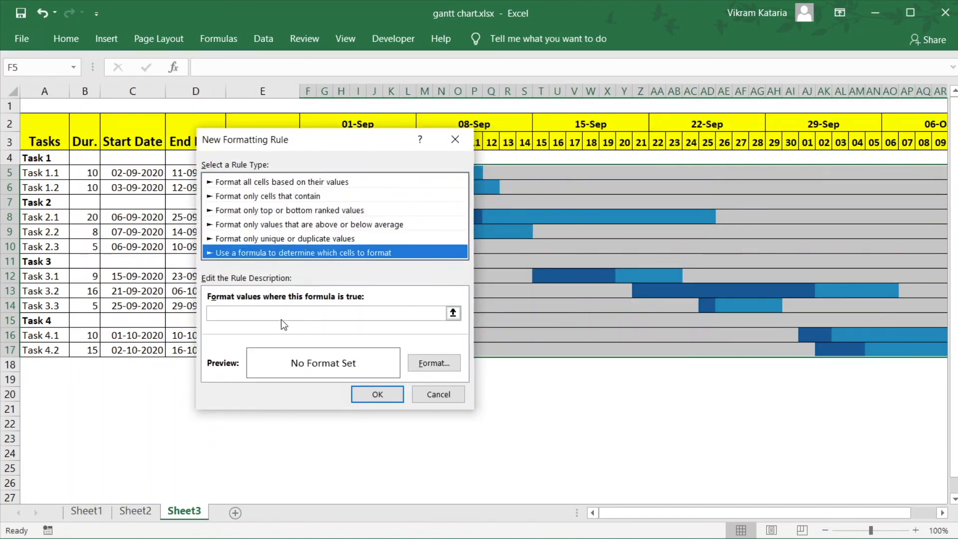
left_click_drag(318, 146, 689, 171)
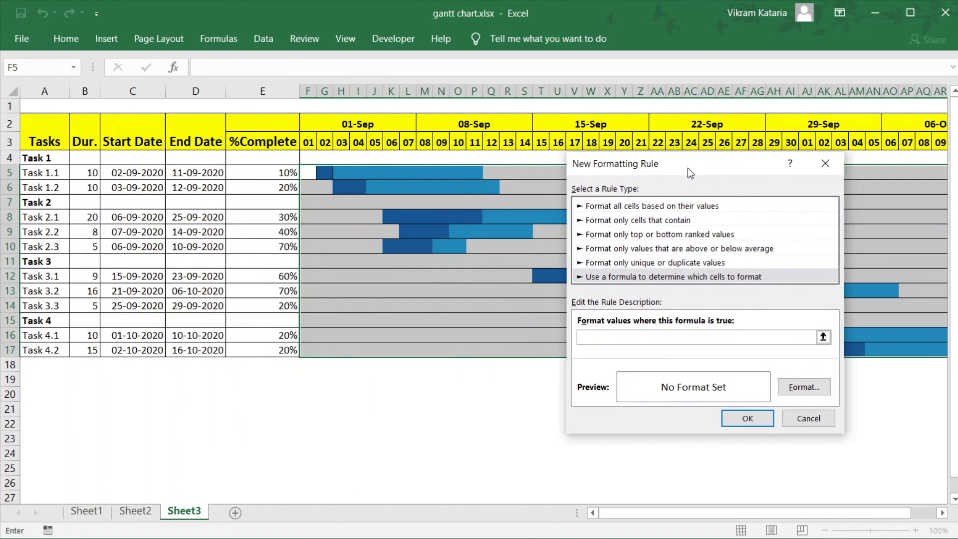
Enter the rule formula =F$3=today() to match the timeline column holding the current date.
type("=")
left_click(314, 143)
type("=today()")
left_click(586, 338)
key("Delete")
Give the current-date rule a red border on all four sides and apply it to the timeline.
left_click(819, 388)
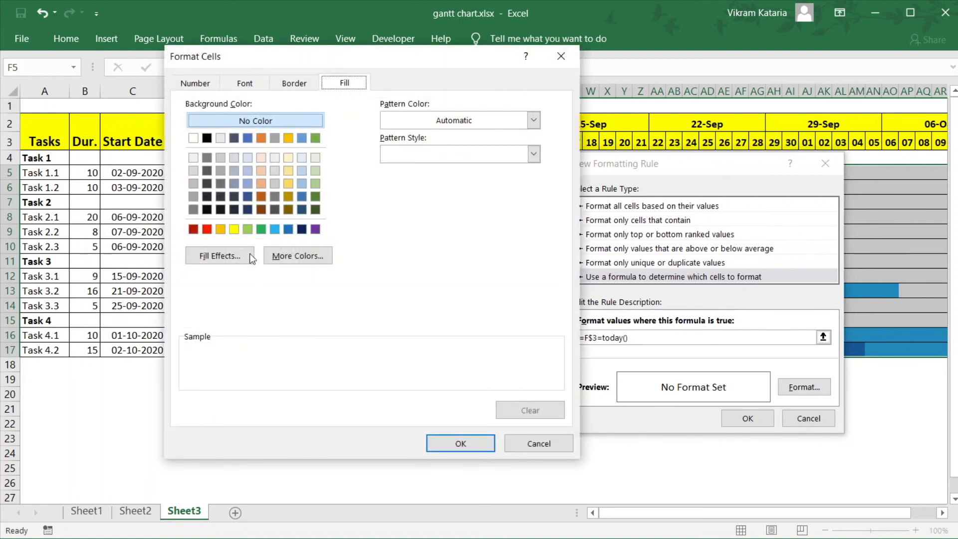
left_click(294, 83)
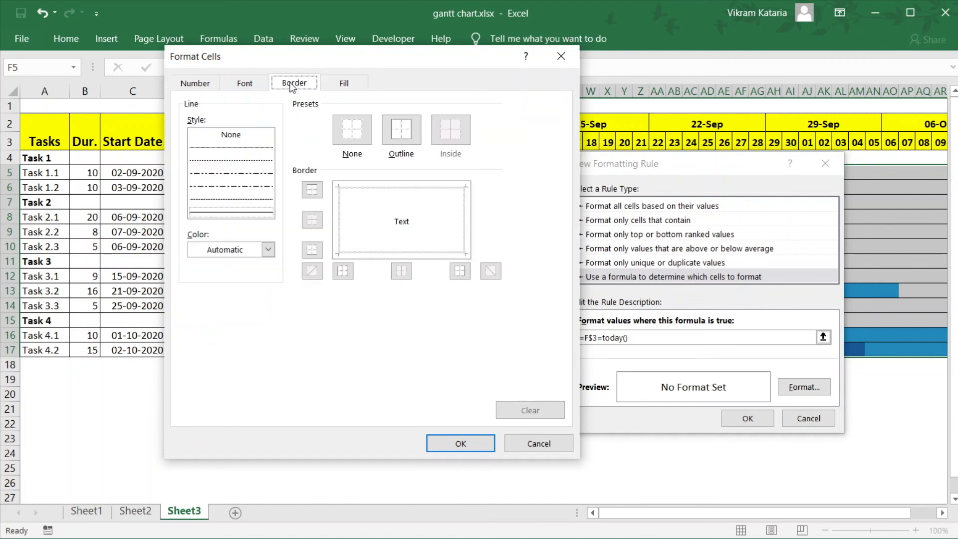
left_click(268, 250)
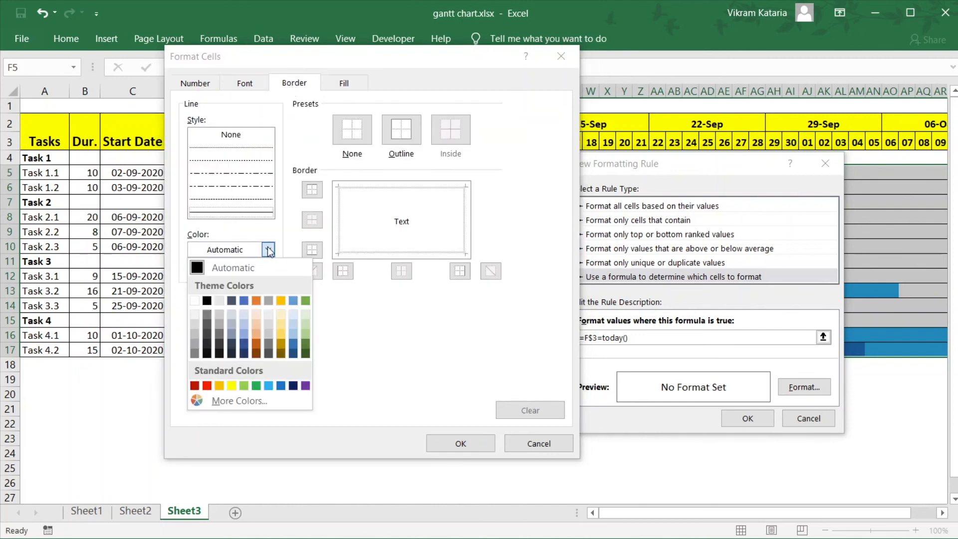
left_click(207, 386)
left_click(339, 221)
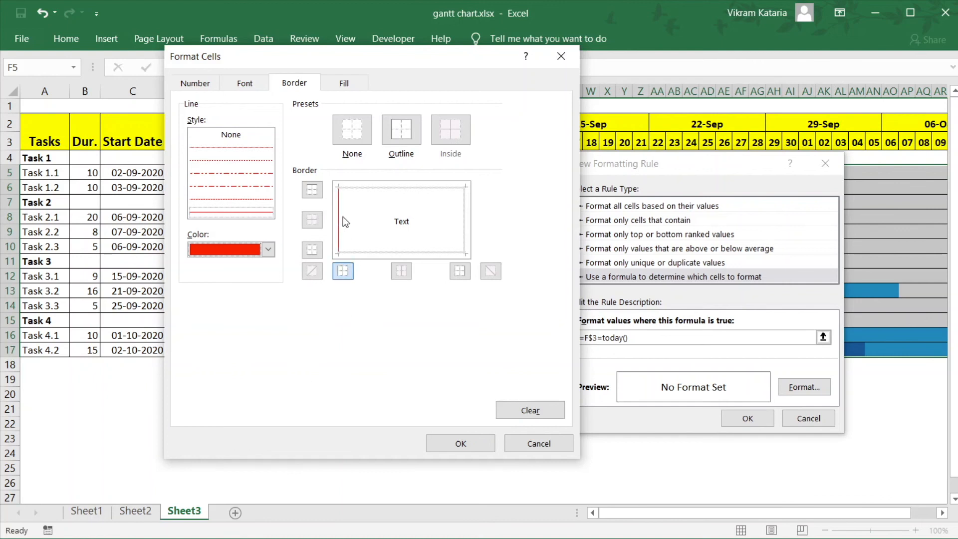
left_click(457, 222)
left_click(441, 196)
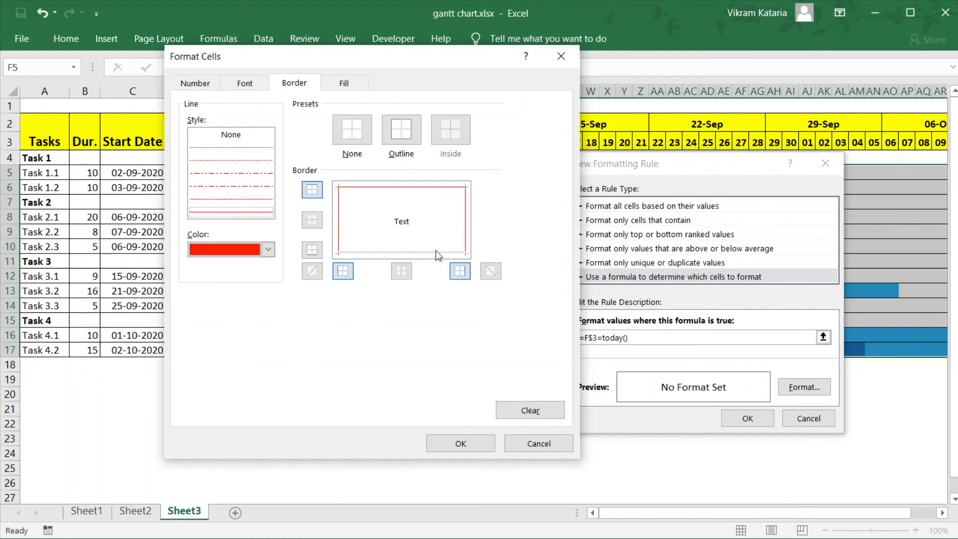
left_click(438, 253)
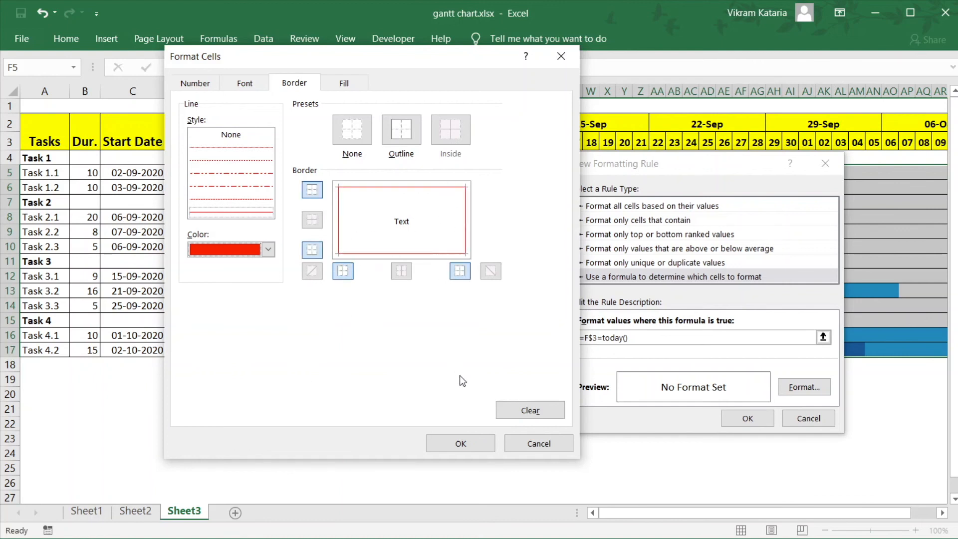
left_click(460, 443)
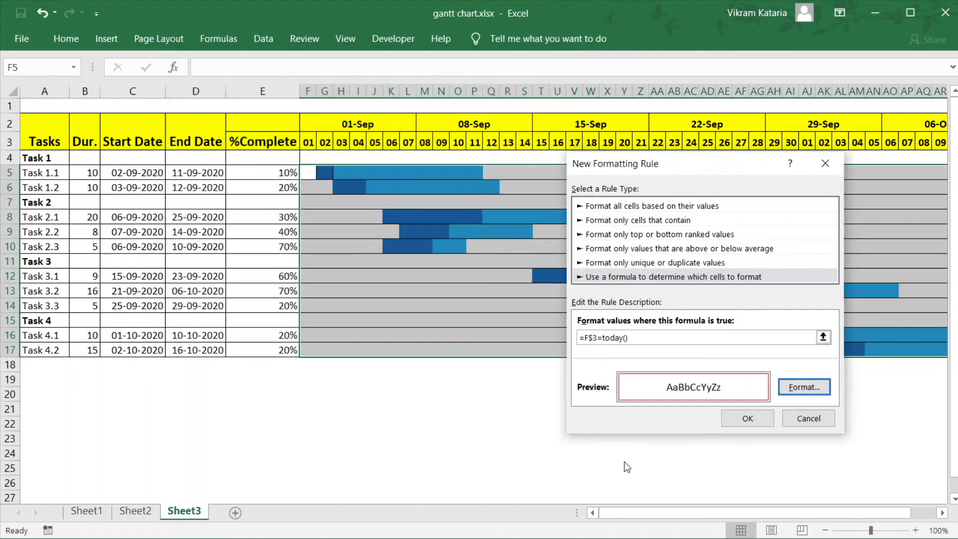
left_click(748, 419)
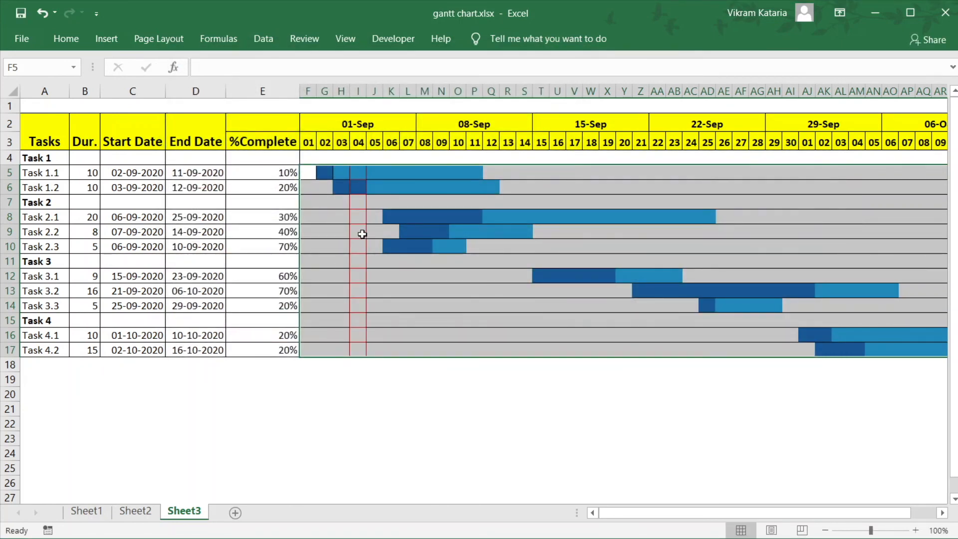
left_click(491, 424)
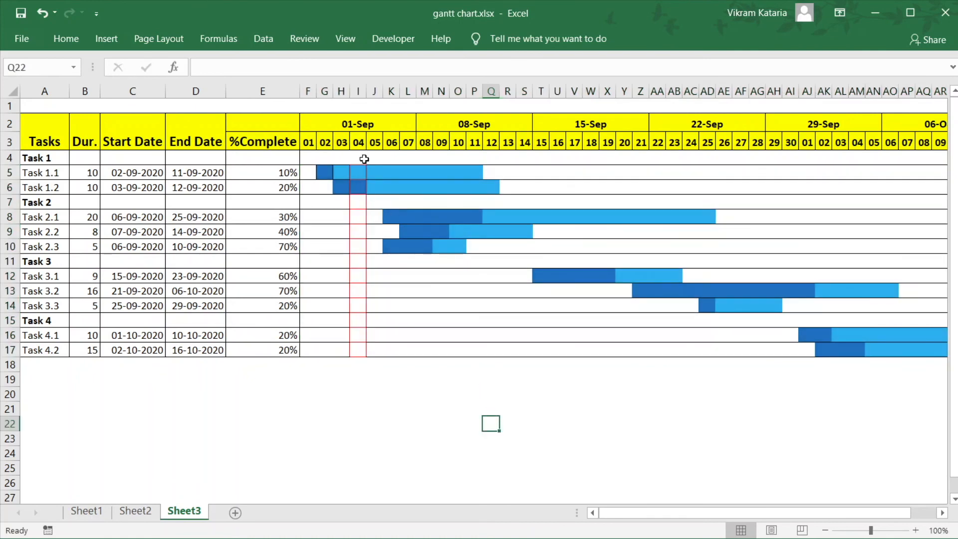